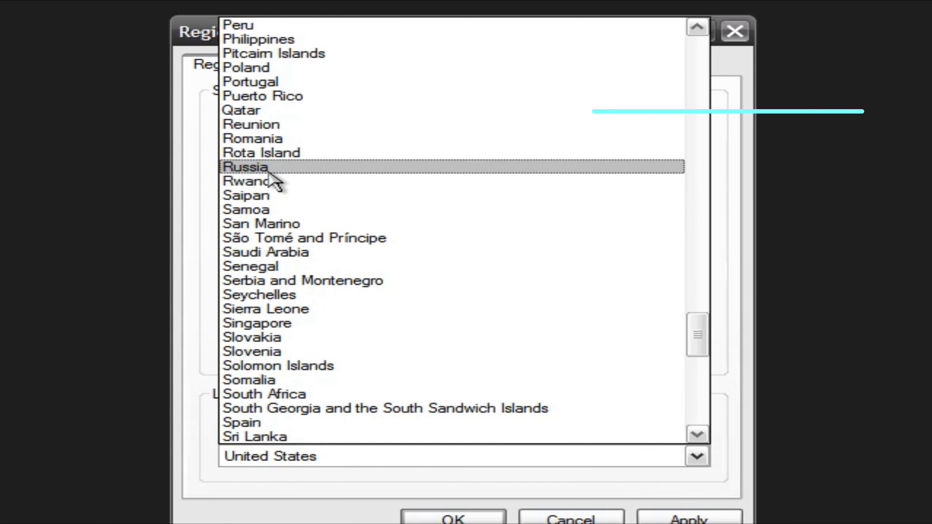
# - Set the regional location to Russia, choose another language for non-Unicode programs and apply the settings
pyautogui.click(274, 169)
pyautogui.click(353, 77)
pyautogui.click(468, 79)
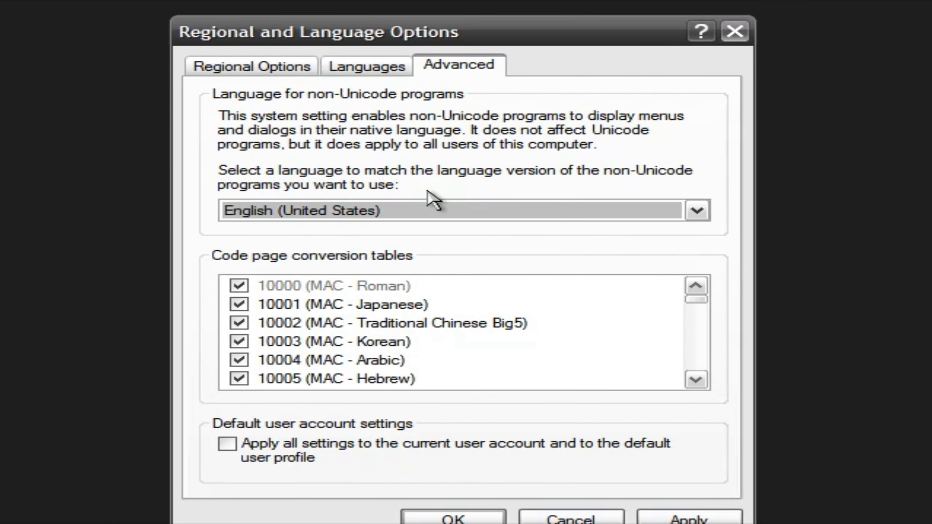
pyautogui.click(696, 211)
pyautogui.moveTo(697, 169); pyautogui.dragTo(711, 302)
pyautogui.click(440, 109)
pyautogui.click(447, 516)
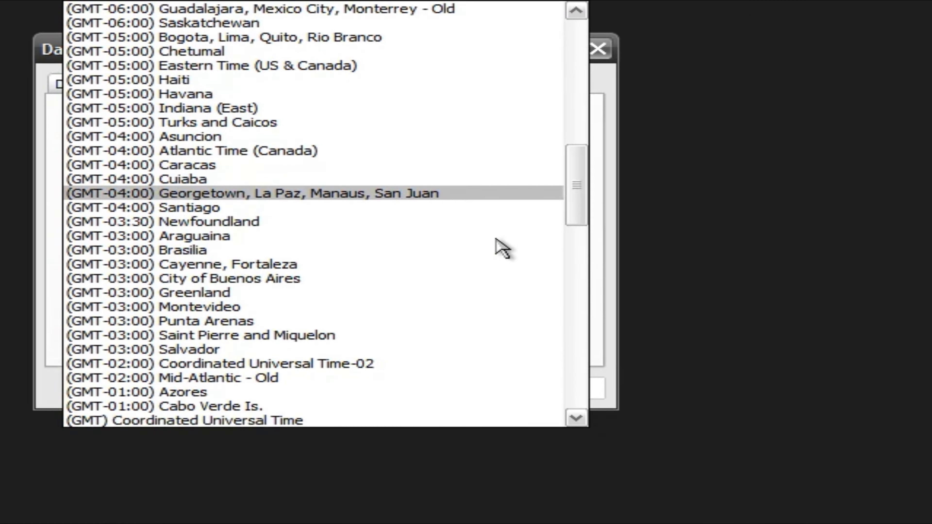
# - Look through the list of available time zones
pyautogui.scroll(-10, 495, 246)
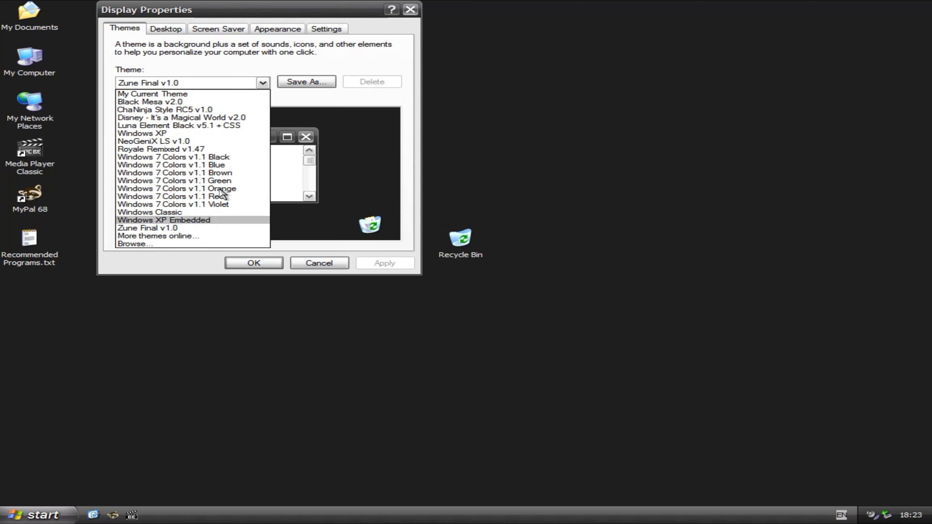
# - Apply the Windows XP Embedded theme and set bliss as the desktop background
pyautogui.click(206, 218)
pyautogui.click(385, 262)
pyautogui.click(166, 28)
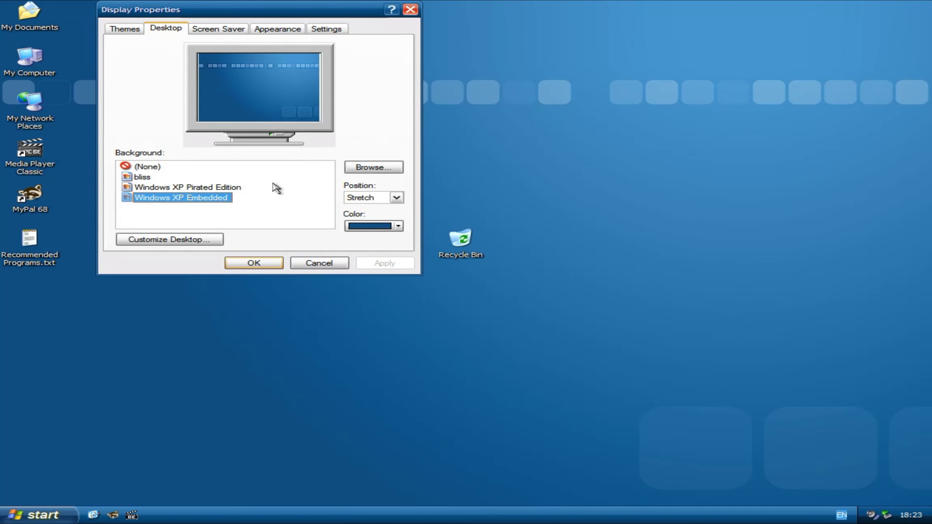
pyautogui.click(143, 176)
pyautogui.click(384, 260)
# - Choose a screen saver option, keep the Embedded Style appearance and confirm the display properties
pyautogui.click(215, 31)
pyautogui.click(198, 165)
pyautogui.click(154, 175)
pyautogui.click(398, 267)
pyautogui.click(265, 30)
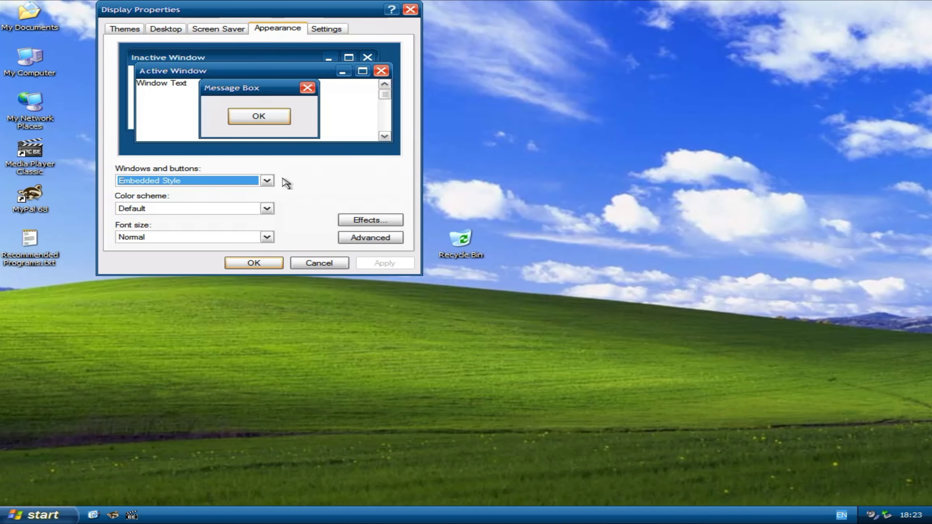
pyautogui.click(254, 263)
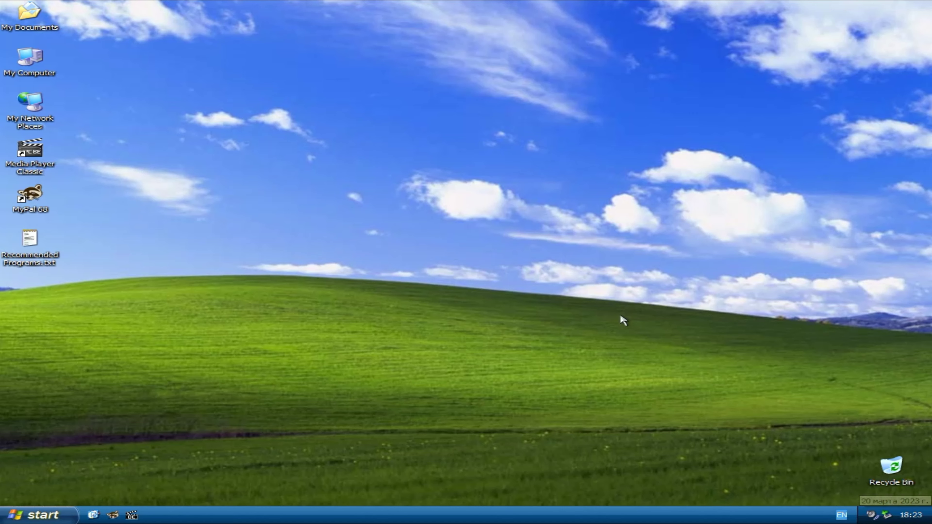
# - Open the contents of the VMware Tools (D:) disc from My Computer and launch its setup
pyautogui.doubleClick(35, 59)
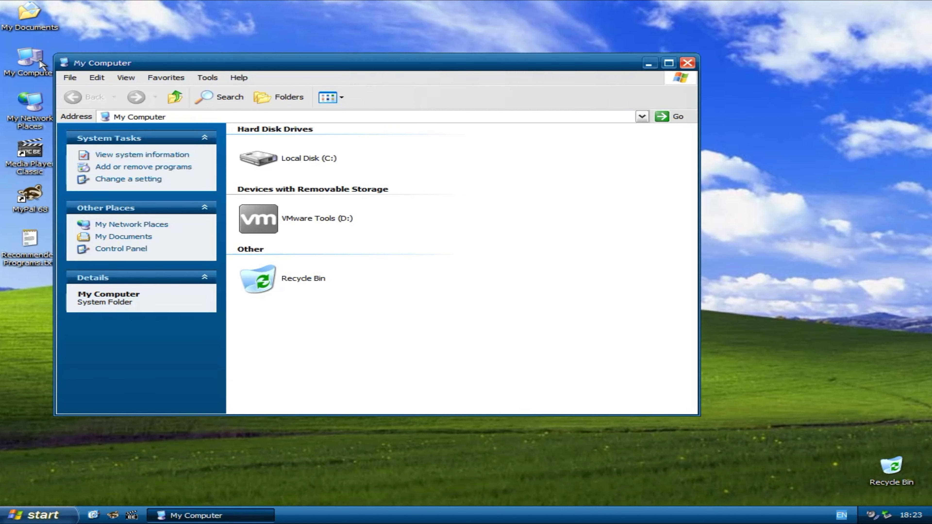
pyautogui.rightClick(296, 221)
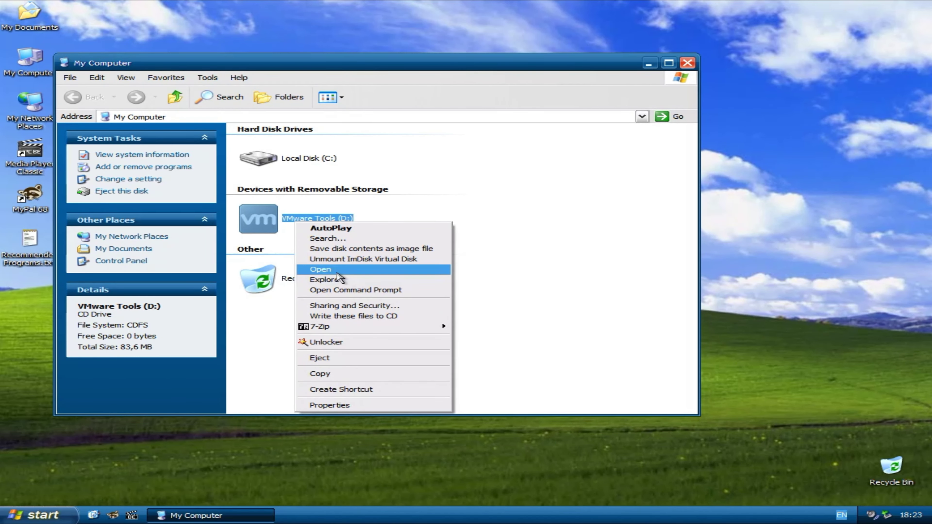
pyautogui.click(320, 269)
pyautogui.doubleClick(629, 154)
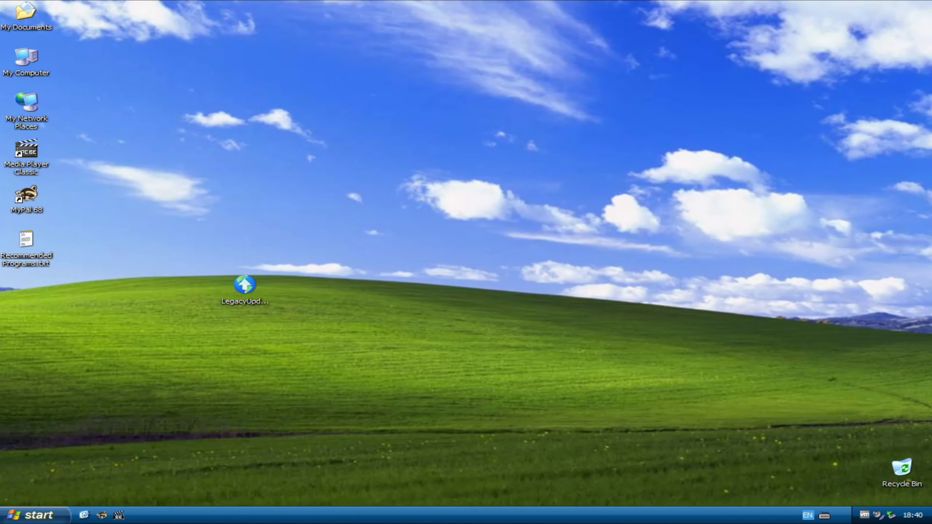
# - Launch the Legacy Update installer from the desktop and install it with the root certificates store update
pyautogui.moveTo(251, 284); pyautogui.dragTo(417, 239)
pyautogui.rightClick(416, 239)
pyautogui.click(443, 247)
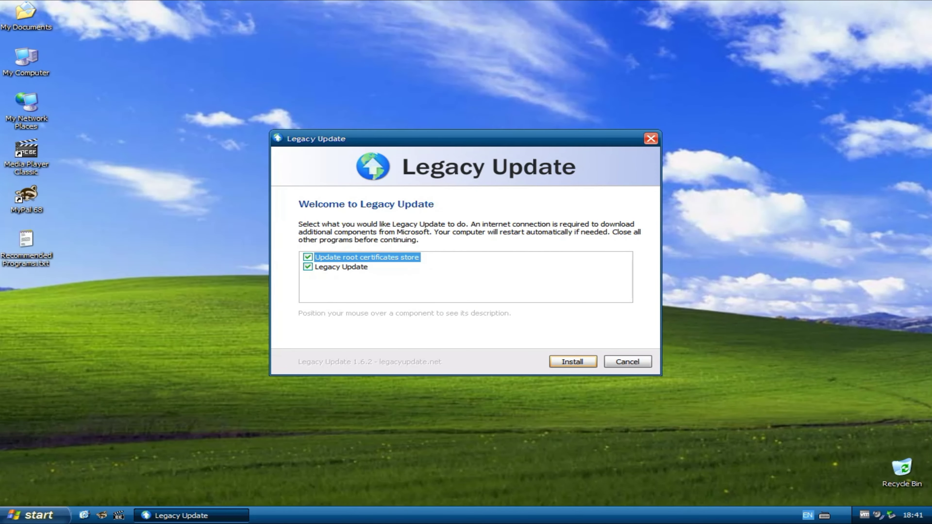
pyautogui.press('Return')
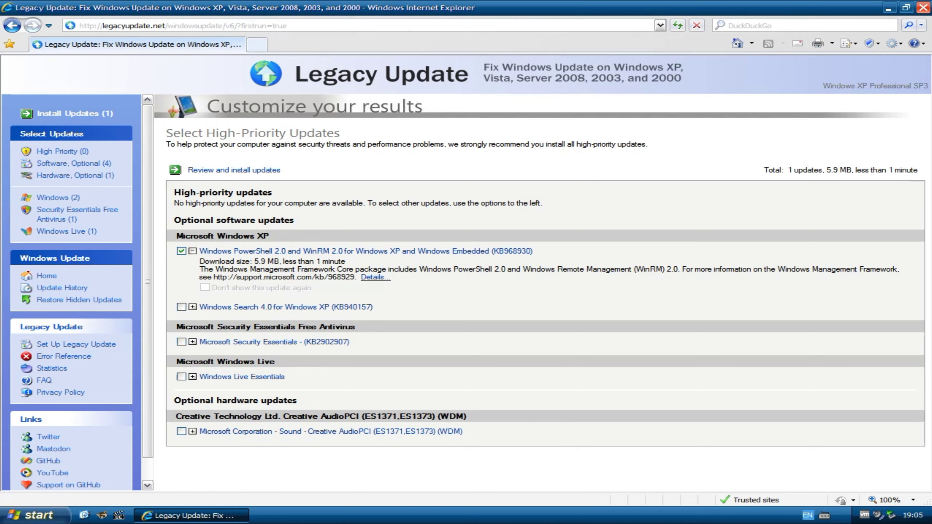
# - Add Windows Live Essentials and the Creative AudioPCI sound driver to the selected updates and proceed with installing them
pyautogui.click(181, 376)
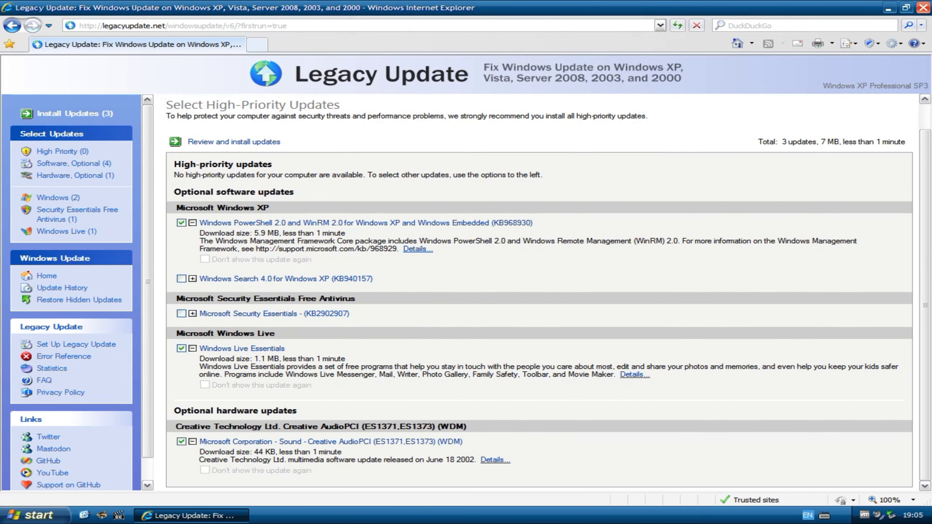
pyautogui.click(203, 155)
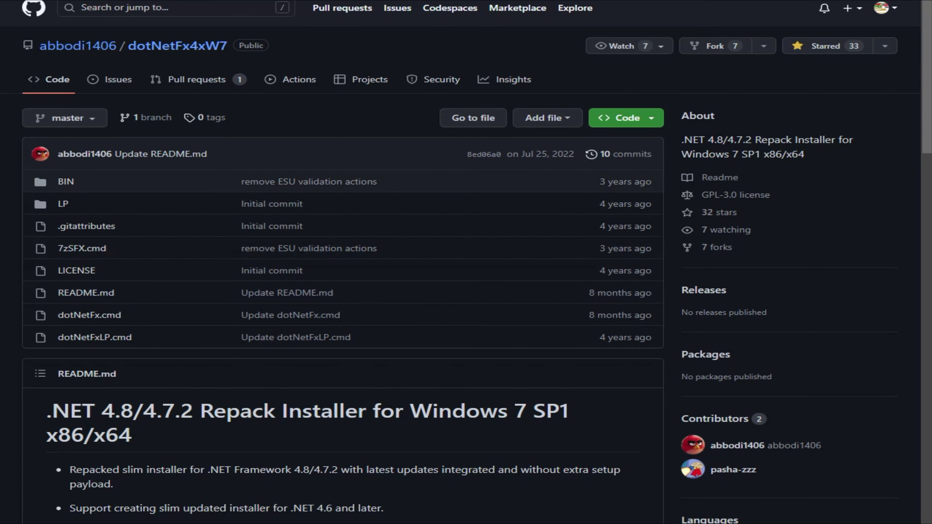
# - Review the file list and README of the dotNetFx4xW7 repository on GitHub
pyautogui.scroll(-20, 341, 257)
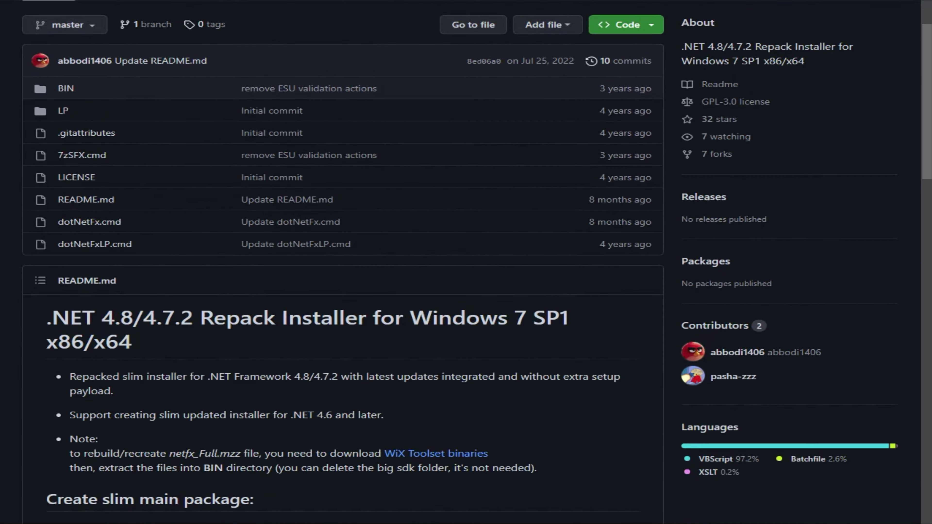
pyautogui.scroll(-3, 341, 257)
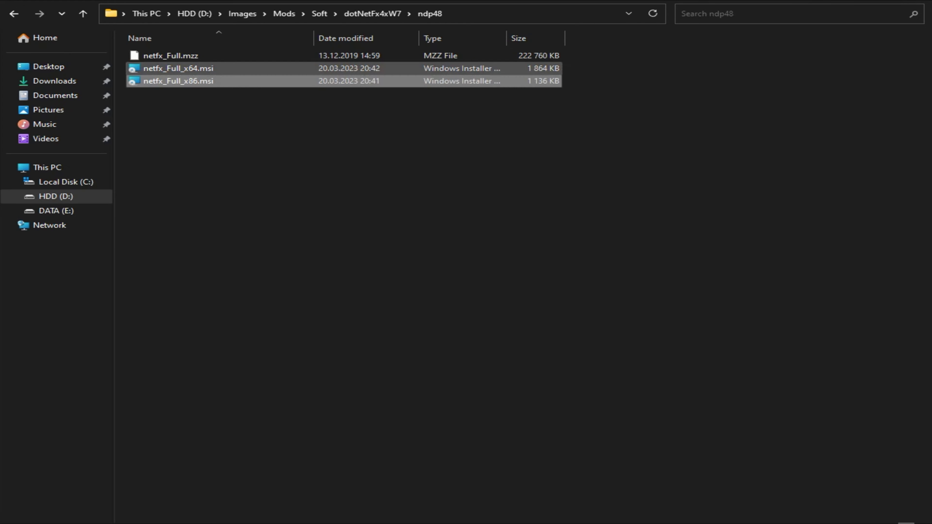
# - Copy the three netfx_Full files from the ndp48 folder into the virtual machine's Files folder and launch netfx_Full_x86.msi
pyautogui.hotkey('ctrl', 'a')
pyautogui.moveTo(178, 68); pyautogui.dragTo(451, 505)
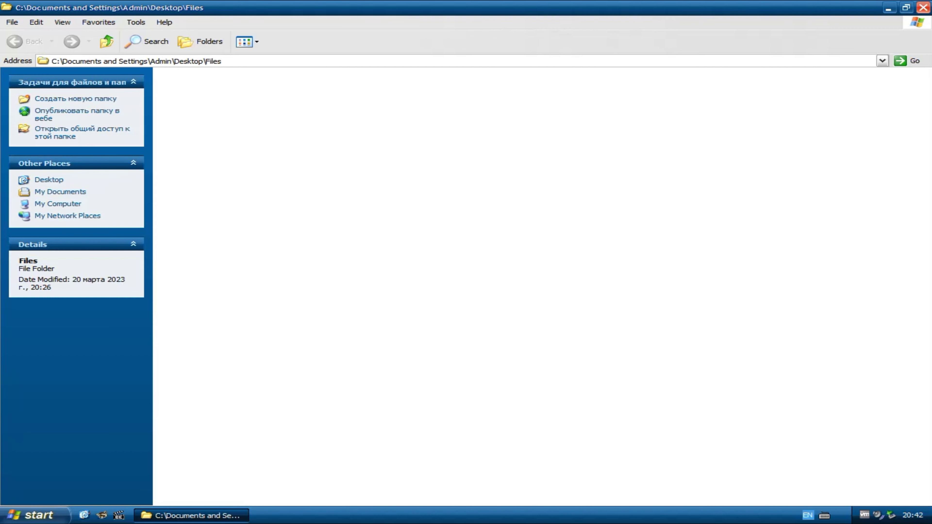
pyautogui.click(385, 183)
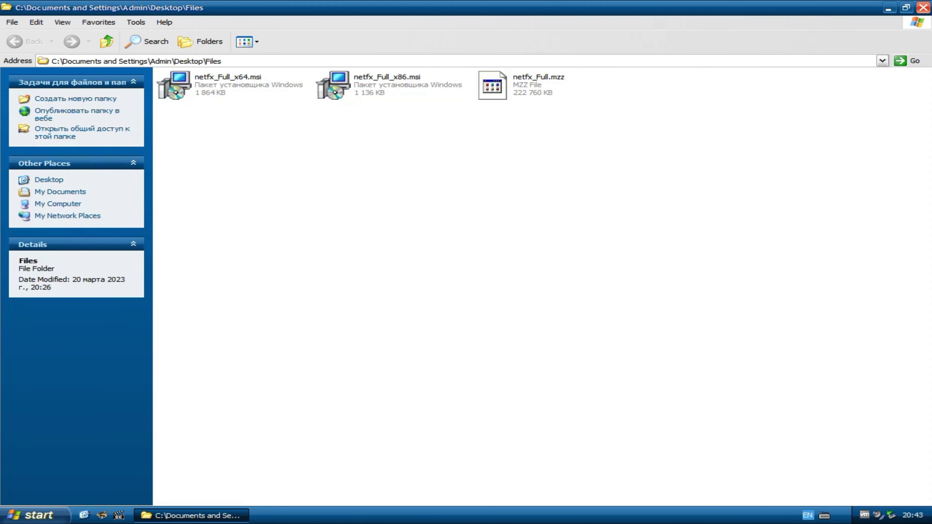
pyautogui.doubleClick(385, 84)
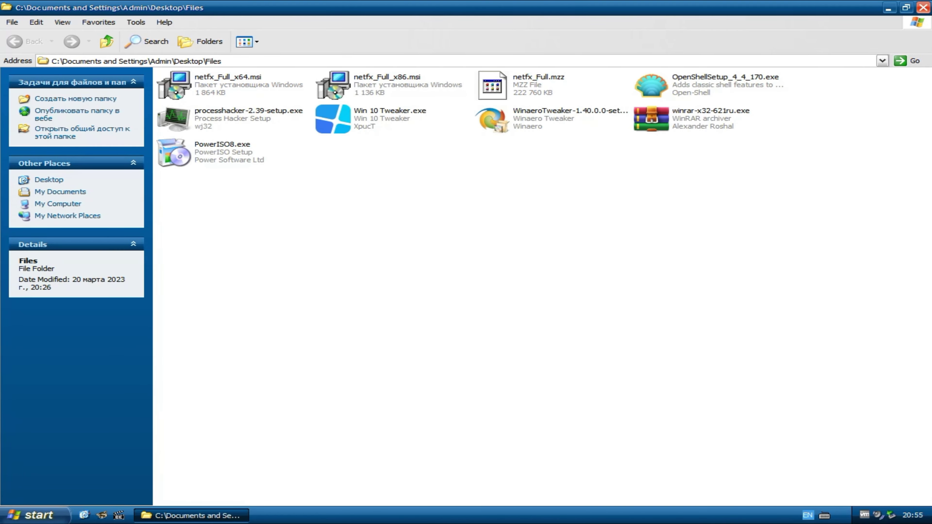
# - Run winrar-x32-621ru.exe and install WinRAR into C:\Soft\WinRAR
pyautogui.doubleClick(651, 119)
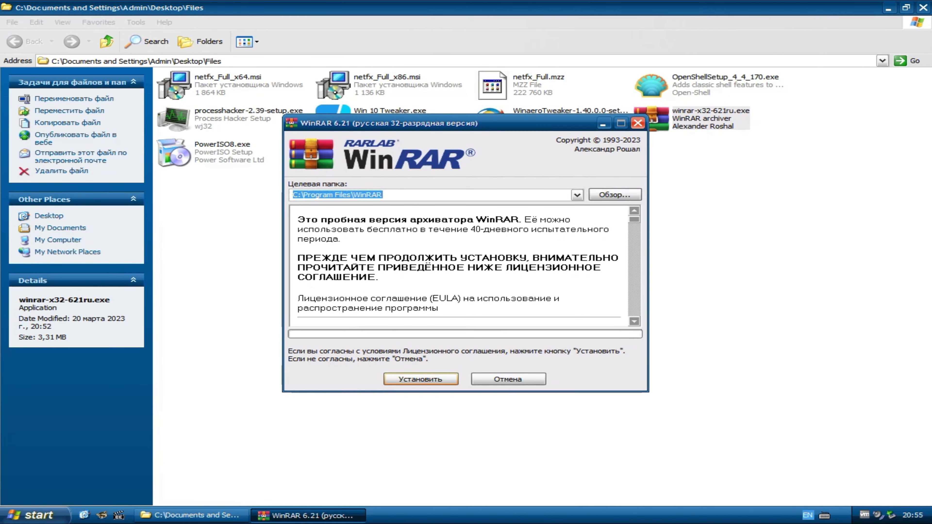
pyautogui.write('C:\\Soft\\WR')
pyautogui.press('Return')
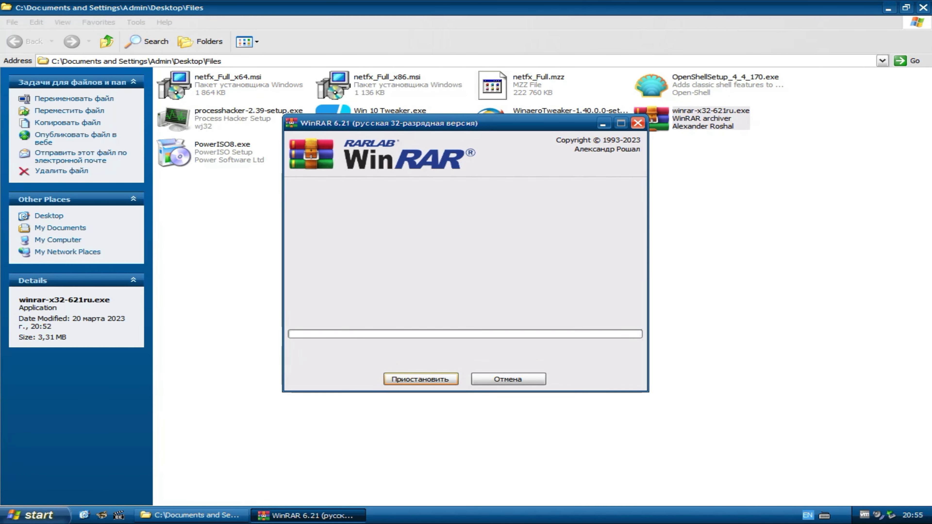
# - Confirm the WinRAR context menu and association settings, then finish the setup and close its shortcuts folder
pyautogui.click(589, 293)
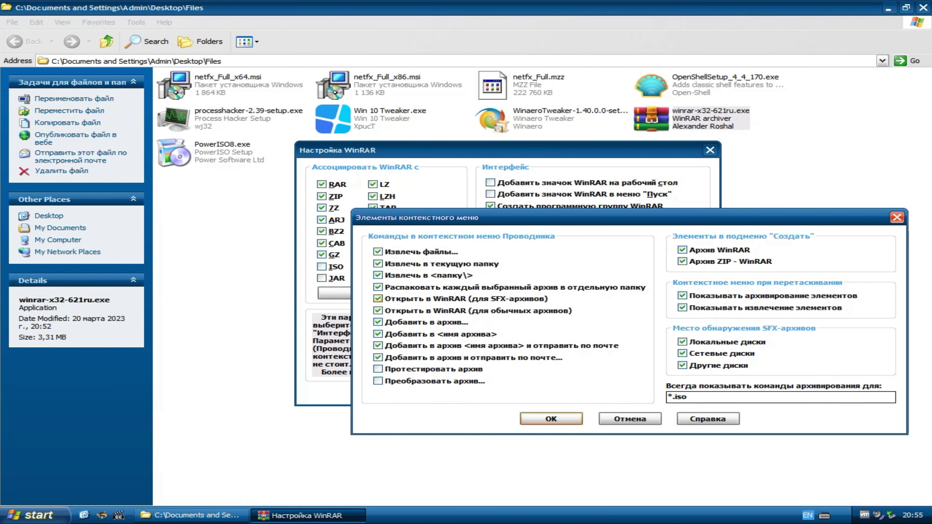
pyautogui.press('Return')
pyautogui.press('Return')
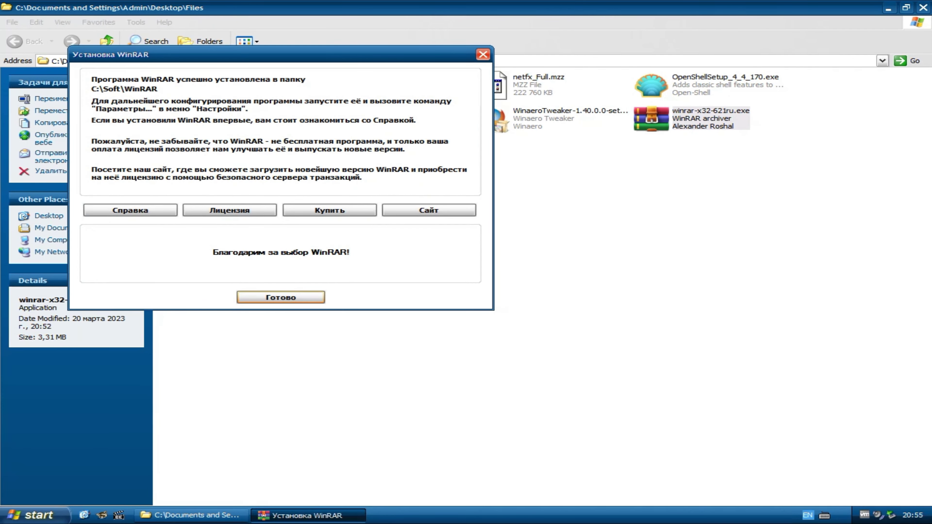
pyautogui.press('Return')
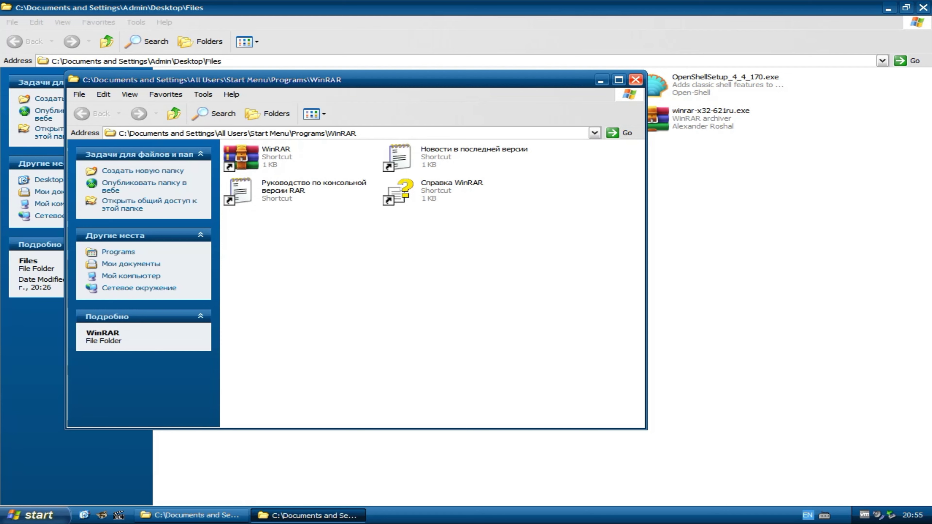
pyautogui.hotkey('alt', 'F4')
# - Run PowerISO8.exe, accept the license agreement and install PowerISO into C:\Soft\PowerISO
pyautogui.doubleClick(174, 153)
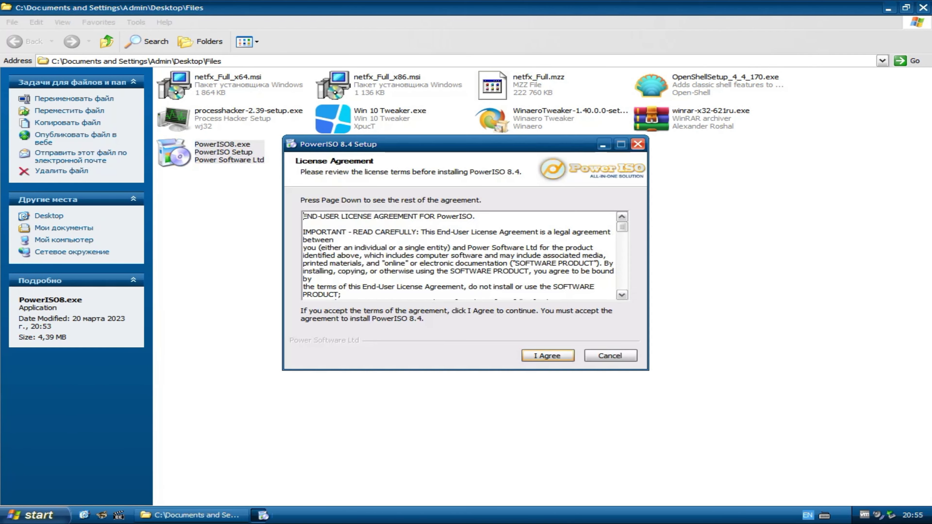
pyautogui.press('Return')
pyautogui.moveTo(321, 285); pyautogui.dragTo(374, 284)
pyautogui.write('\\Soft')
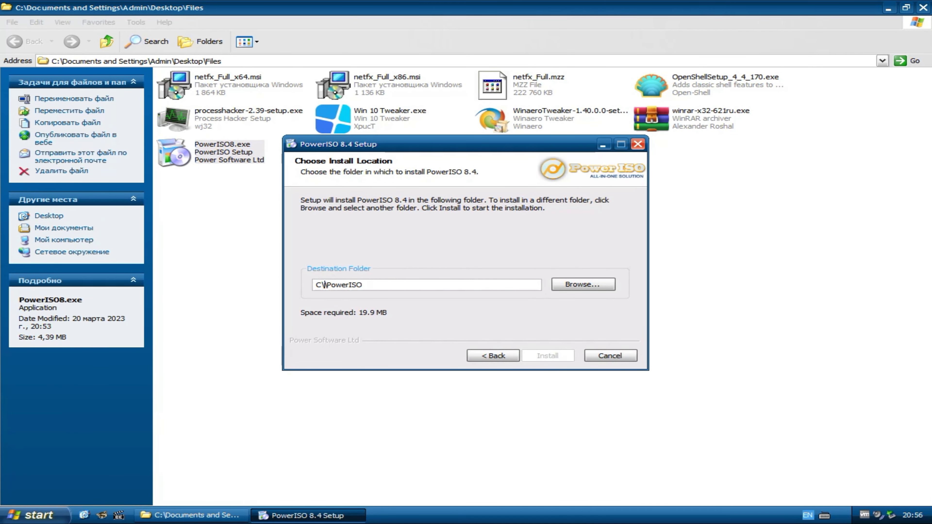
pyautogui.write(':')
pyautogui.press('Return')
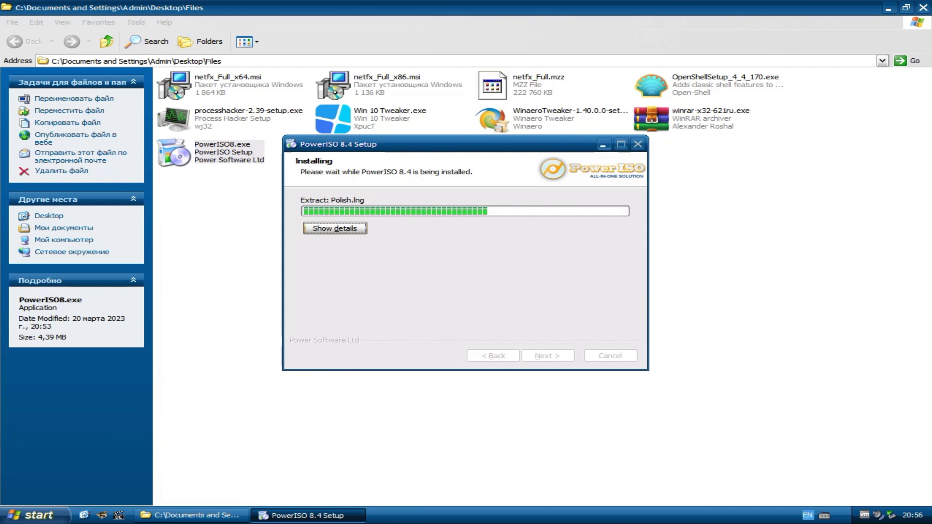
# - Finish the PowerISO setup with no virtual drive and with autostart and automatic update checks disabled
pyautogui.click(613, 216)
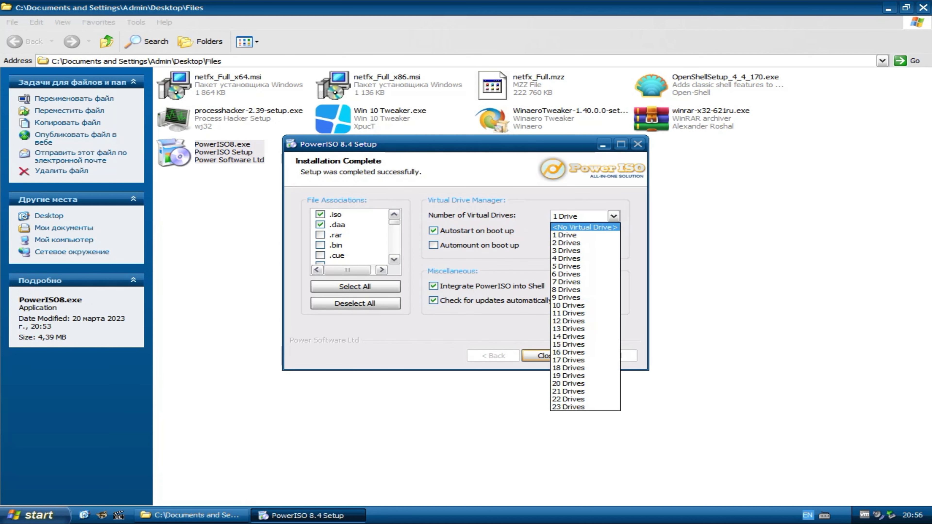
pyautogui.click(580, 226)
pyautogui.click(433, 231)
pyautogui.click(547, 356)
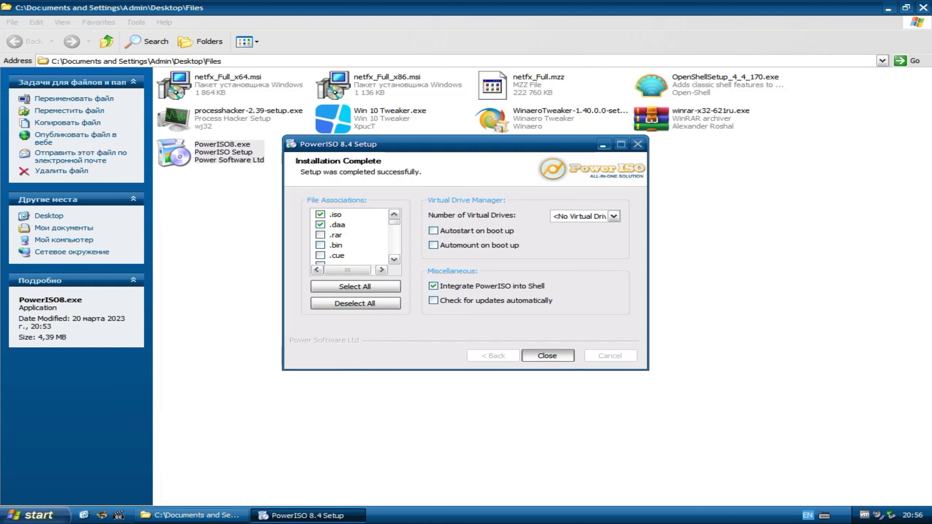
# - Try to run the WinaeroTweaker-1.40.0.0 setup, then set its compatibility mode to Windows 8.1
pyautogui.doubleClick(543, 118)
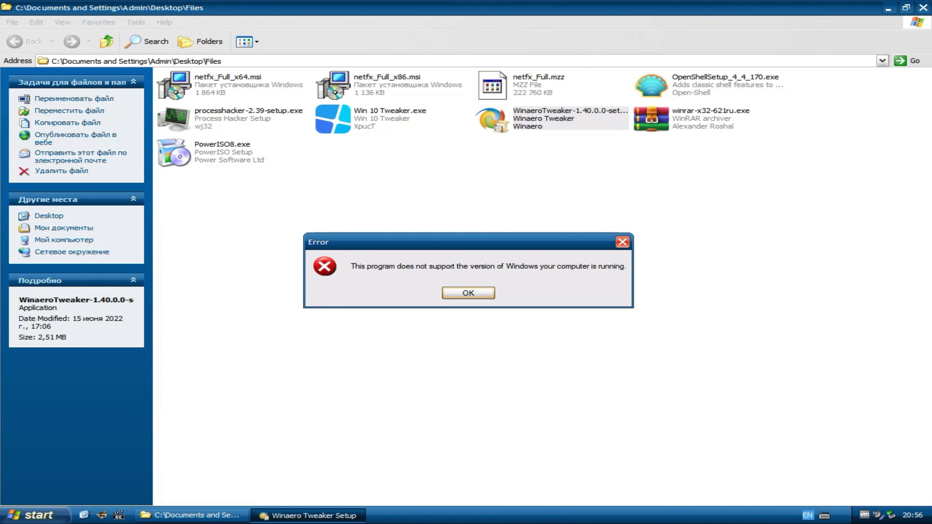
pyautogui.click(469, 293)
pyautogui.rightClick(557, 112)
pyautogui.click(587, 397)
pyautogui.click(644, 146)
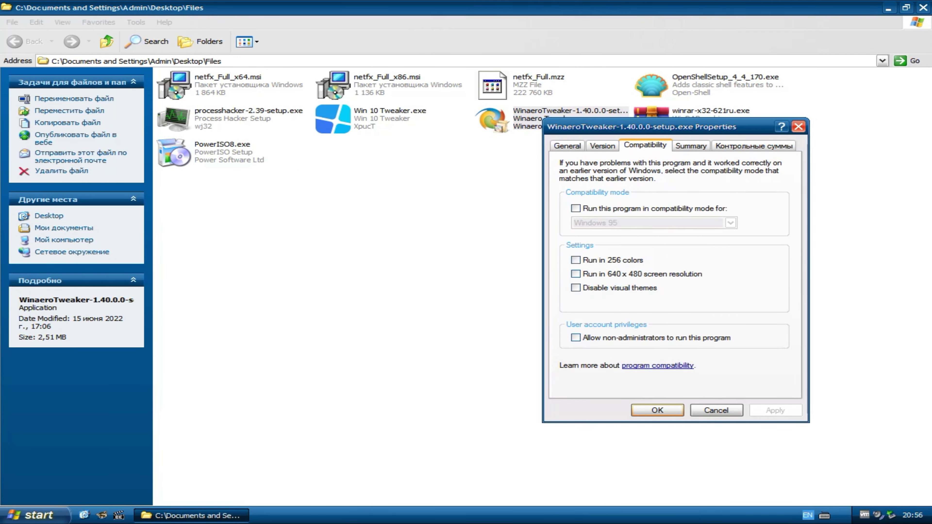
pyautogui.click(576, 208)
pyautogui.click(653, 223)
pyautogui.click(617, 327)
pyautogui.click(922, 10)
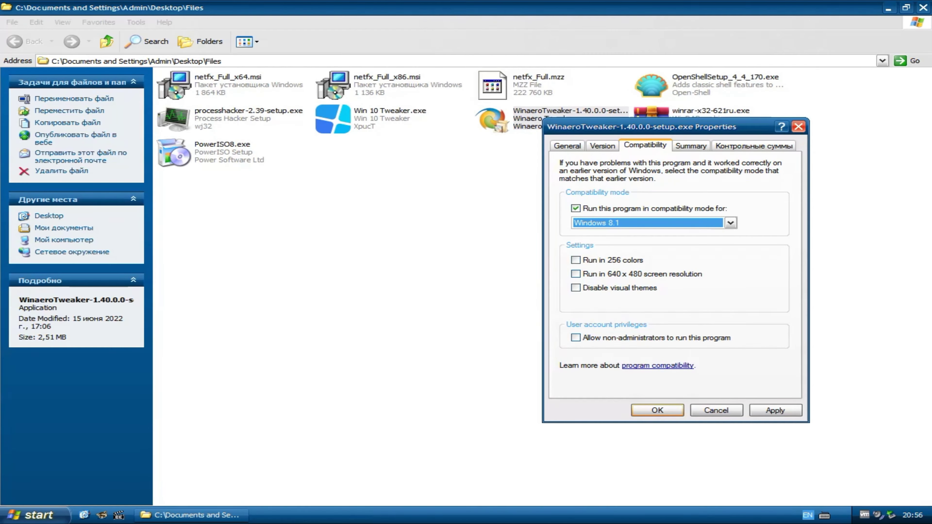
pyautogui.click(657, 410)
# - Run the Winaero Tweaker setup, accept its license and extract the portable version to C:\WinaeroTweaker
pyautogui.doubleClick(543, 118)
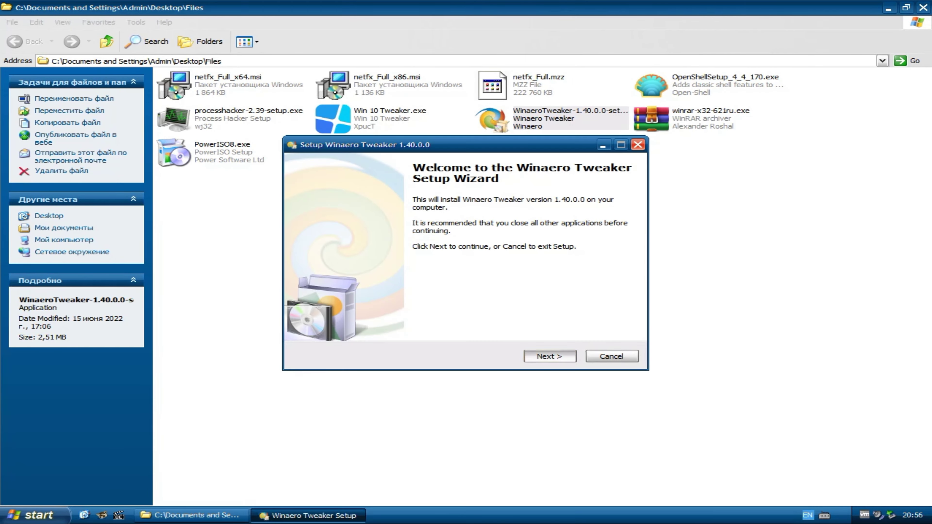
pyautogui.click(549, 356)
pyautogui.click(320, 230)
pyautogui.click(550, 355)
pyautogui.click(318, 319)
pyautogui.press('Return')
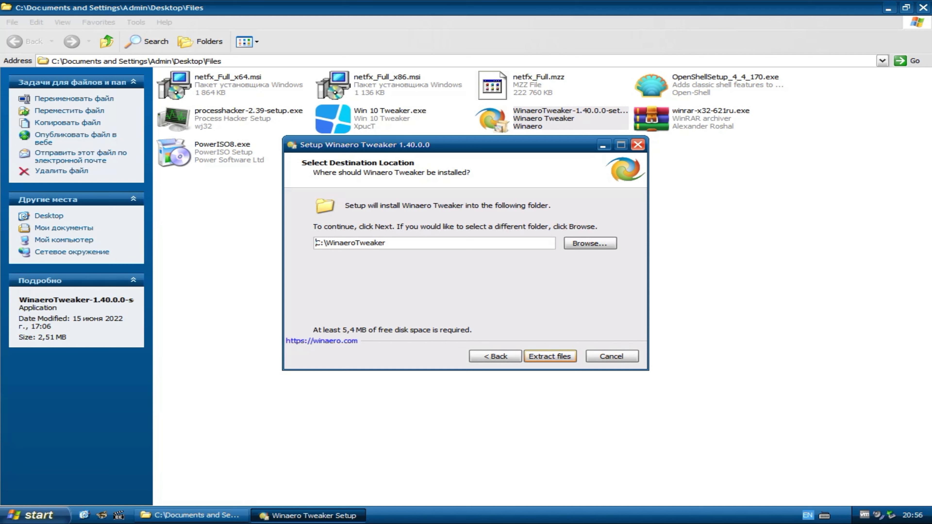
pyautogui.press('Return')
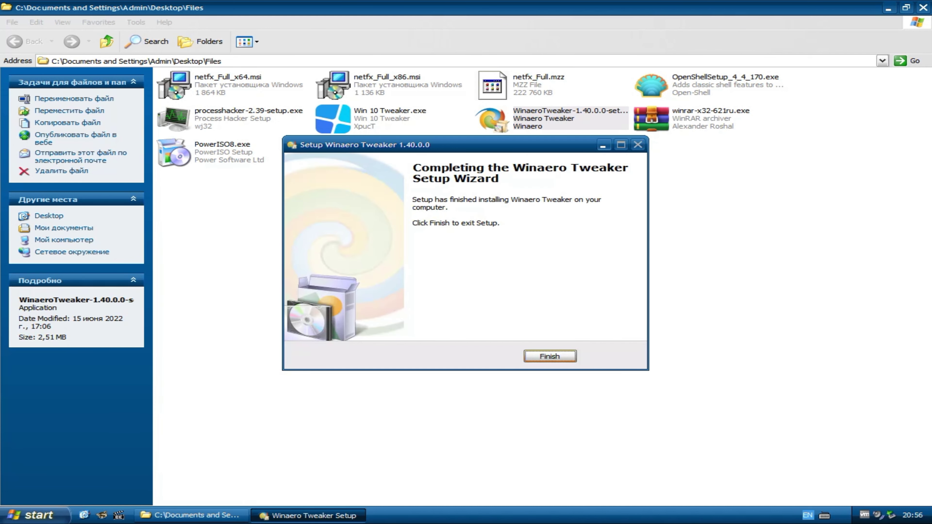
pyautogui.press('Return')
pyautogui.click(367, 220)
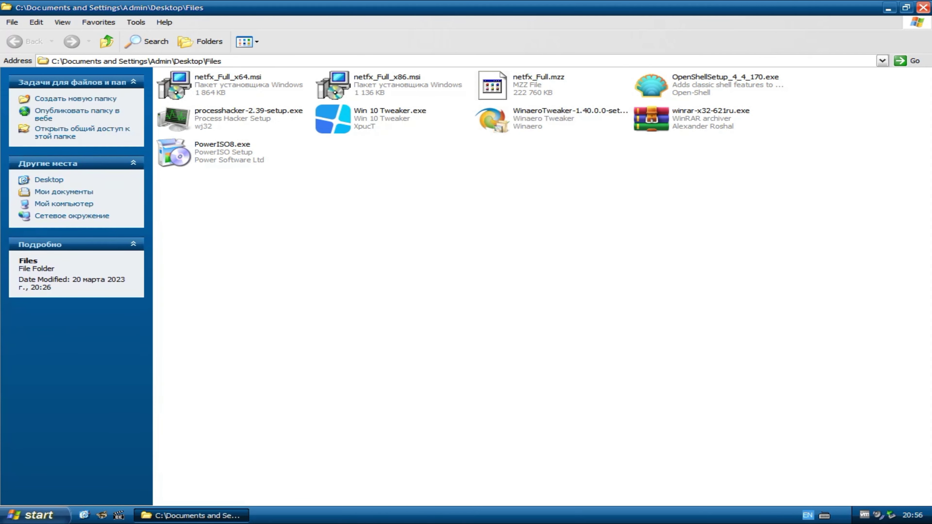
# - Run processhacker-2.39-setup.exe, accept the license agreement and set the install folder to C:\Soft\Process Hacker 2
pyautogui.doubleClick(229, 118)
pyautogui.click(318, 319)
pyautogui.press('Return')
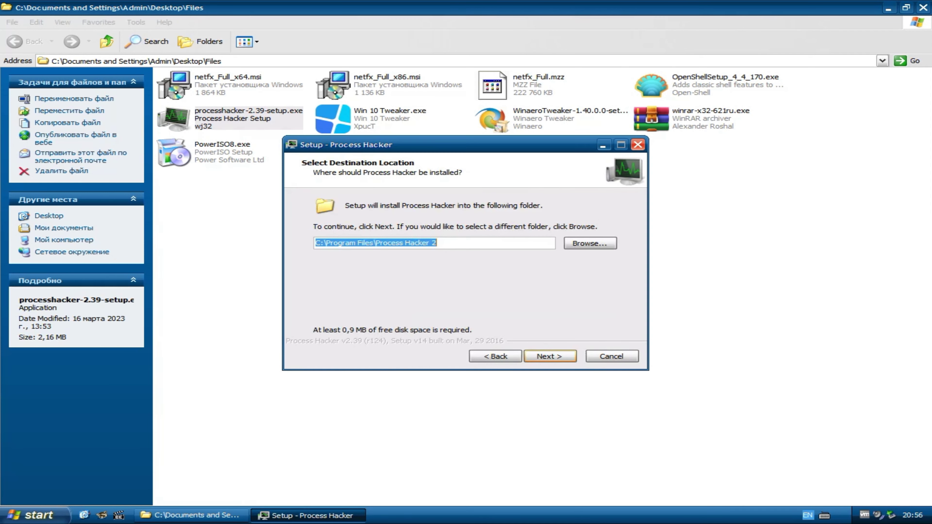
pyautogui.moveTo(376, 242); pyautogui.dragTo(331, 242)
pyautogui.write('Soft\\')
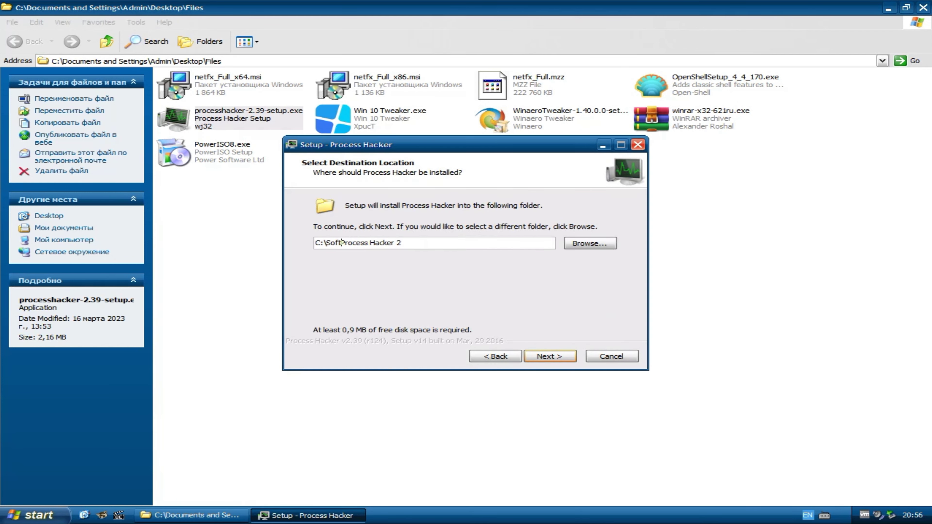
pyautogui.press('Return')
# - Finish the Process Hacker installation with a desktop shortcut for all users and close the launched program
pyautogui.press('Return')
pyautogui.press('Return')
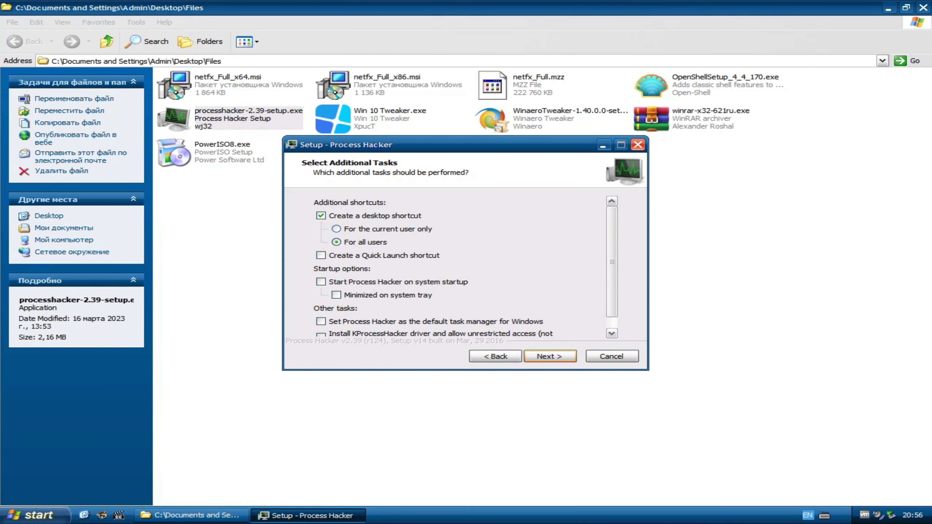
pyautogui.scroll(-1, 466, 269)
pyautogui.press('Return')
pyautogui.press('Return')
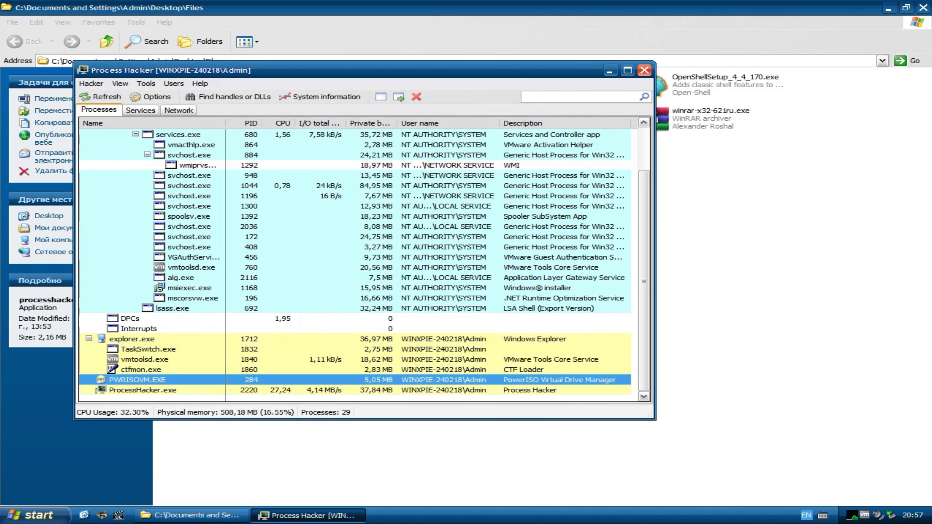
pyautogui.click(644, 70)
pyautogui.click(466, 268)
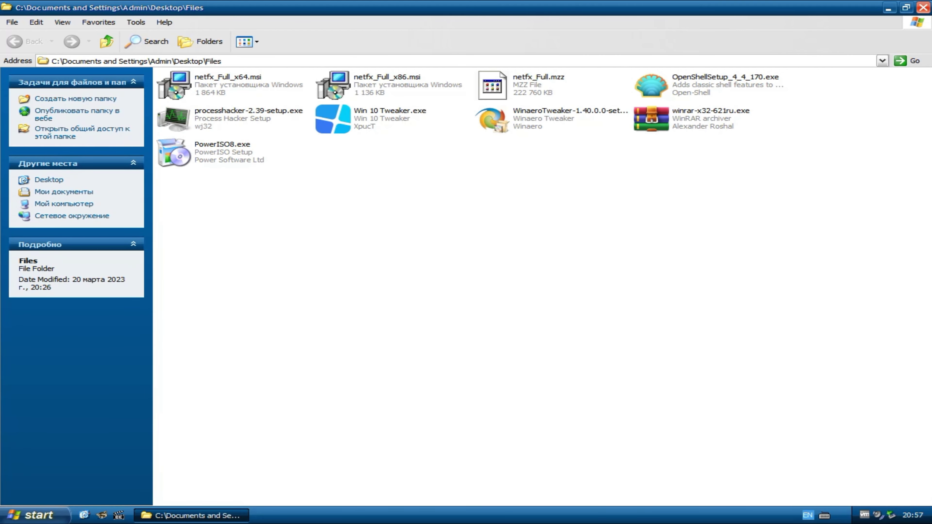
# - Launch WinRAR, check its version and license information, and close it
pyautogui.click(43, 472)
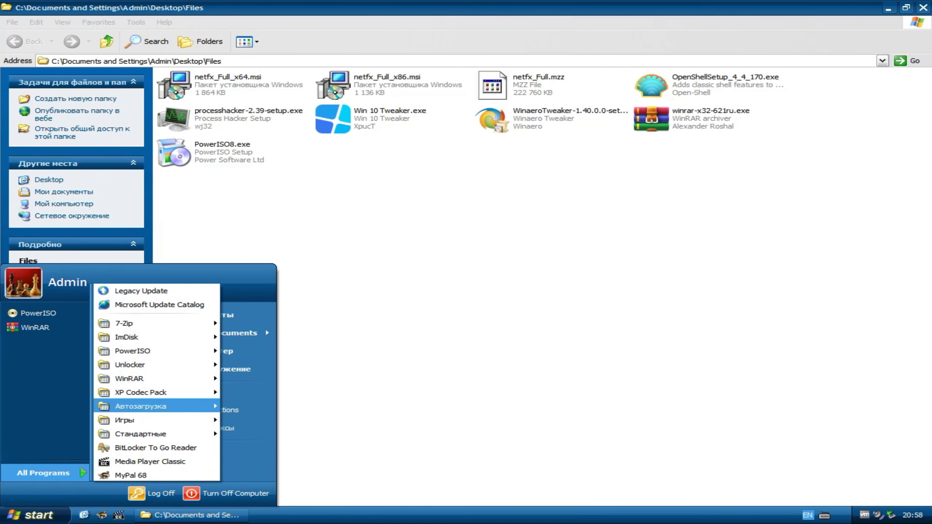
pyautogui.moveTo(154, 379)
pyautogui.click(263, 379)
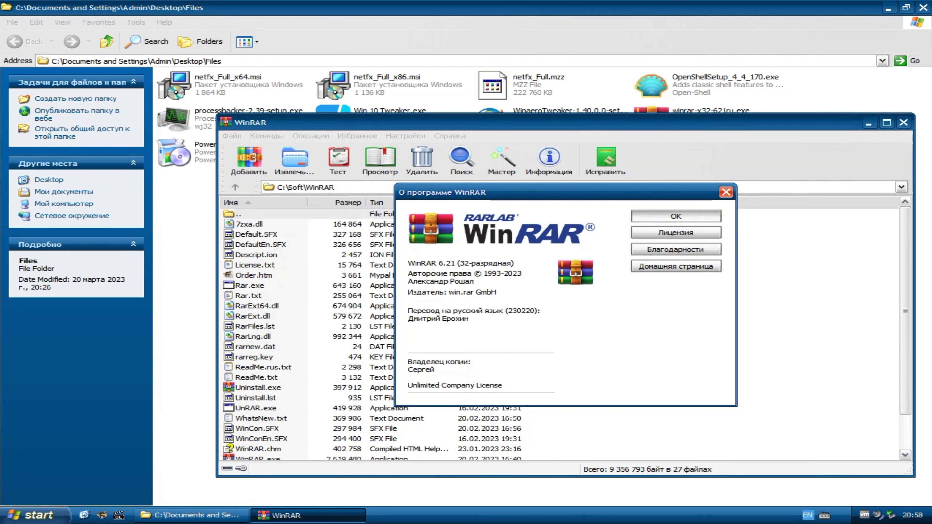
pyautogui.click(725, 192)
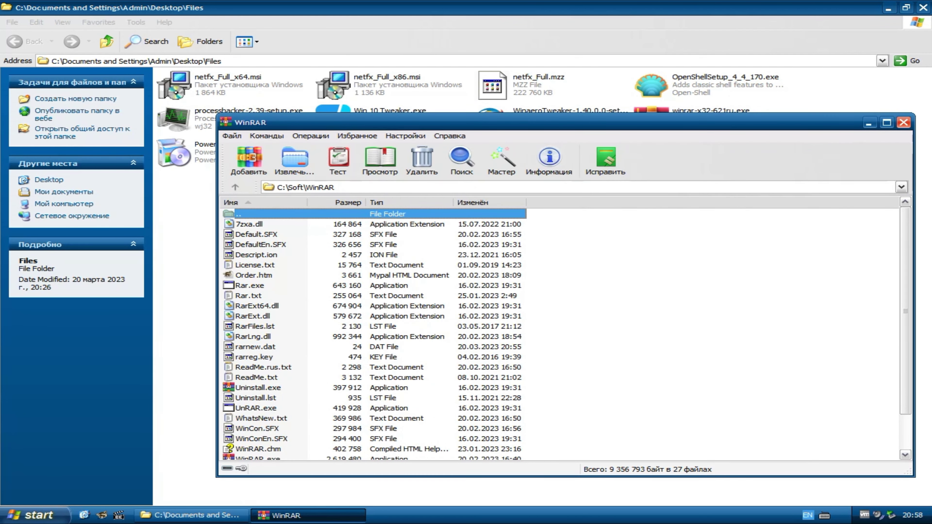
pyautogui.click(903, 122)
# - Launch PowerISO and switch its interface language to Russian
pyautogui.click(31, 515)
pyautogui.click(43, 472)
pyautogui.moveTo(154, 351)
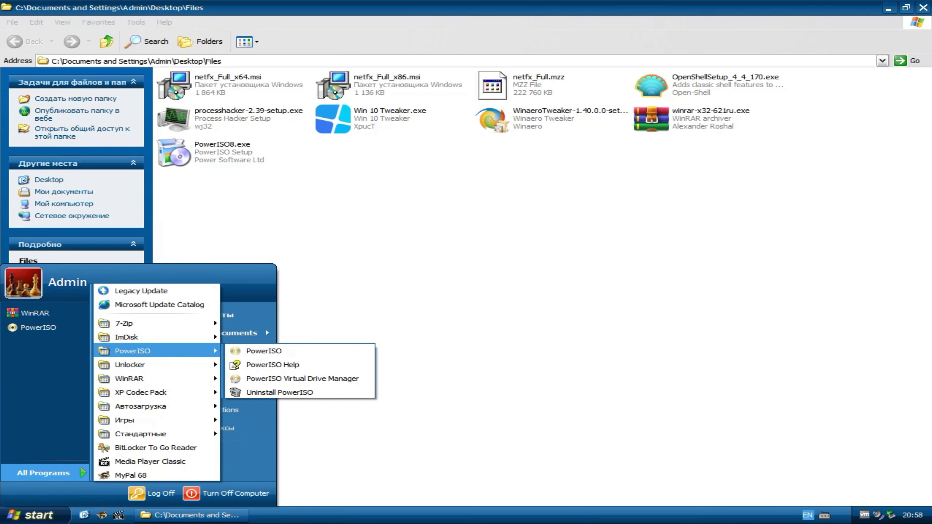
pyautogui.click(263, 351)
pyautogui.click(134, 59)
pyautogui.moveTo(168, 59)
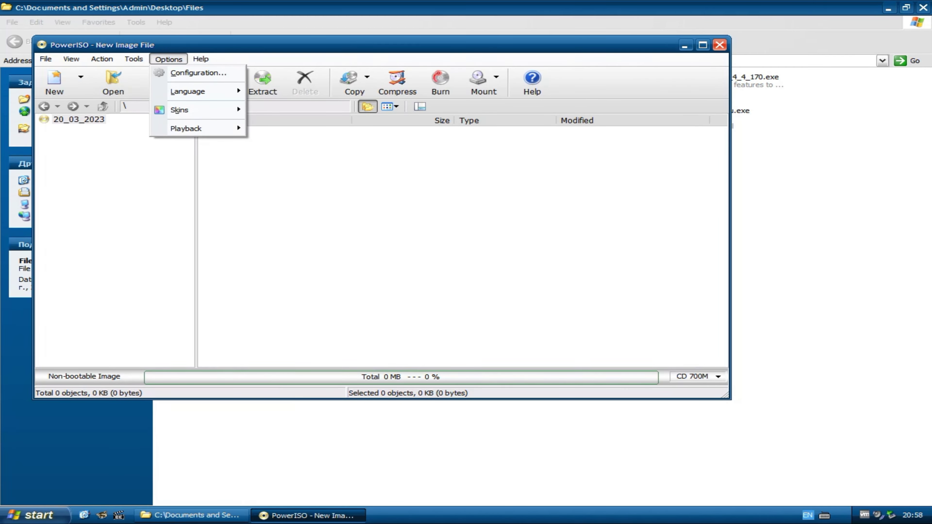
pyautogui.moveTo(187, 90)
pyautogui.click(312, 427)
# - Check the version and registration information of PowerISO and close the program
pyautogui.click(272, 59)
pyautogui.click(318, 149)
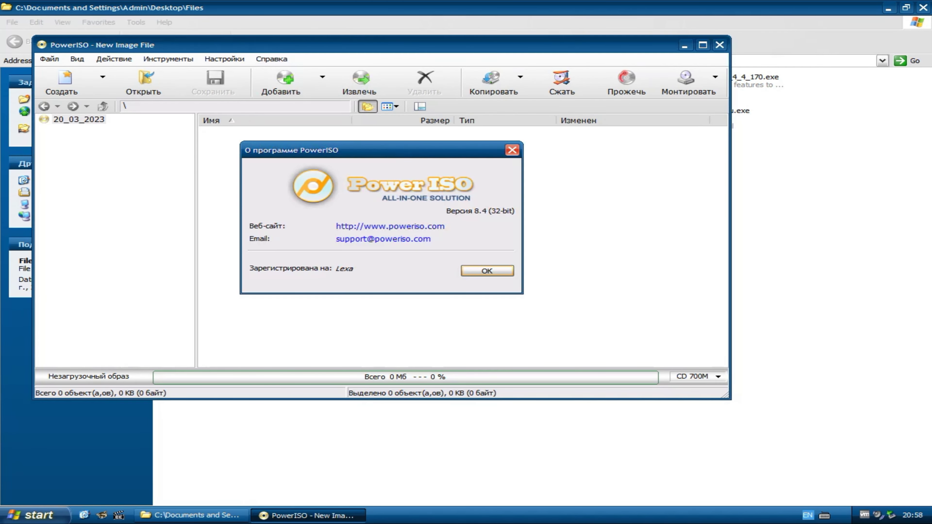
pyautogui.click(487, 270)
pyautogui.click(719, 44)
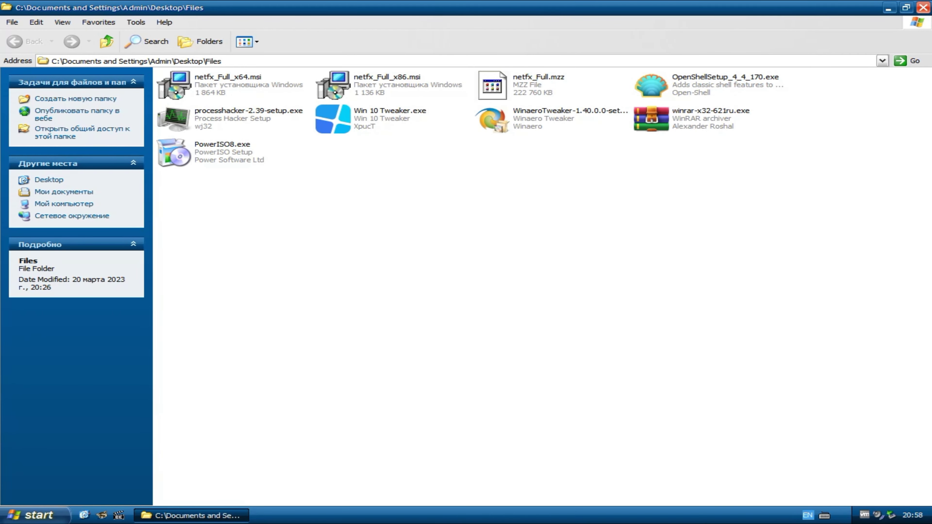
pyautogui.click(35, 515)
pyautogui.click(48, 473)
pyautogui.moveTo(154, 337)
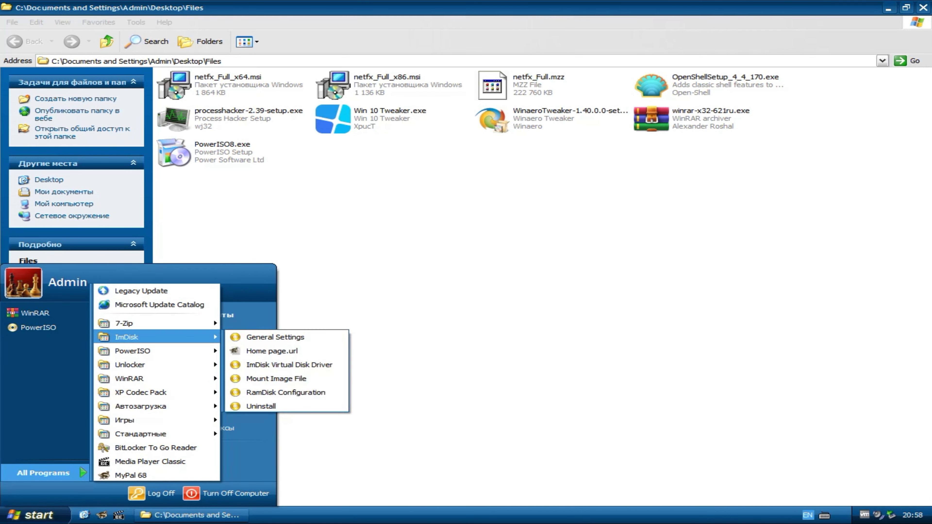
pyautogui.click(277, 337)
# - Open C:\Soft\WinaeroTweaker and run WinaeroTweaker.exe as the current user with the unauthorized activity protection off
pyautogui.click(888, 8)
pyautogui.doubleClick(26, 19)
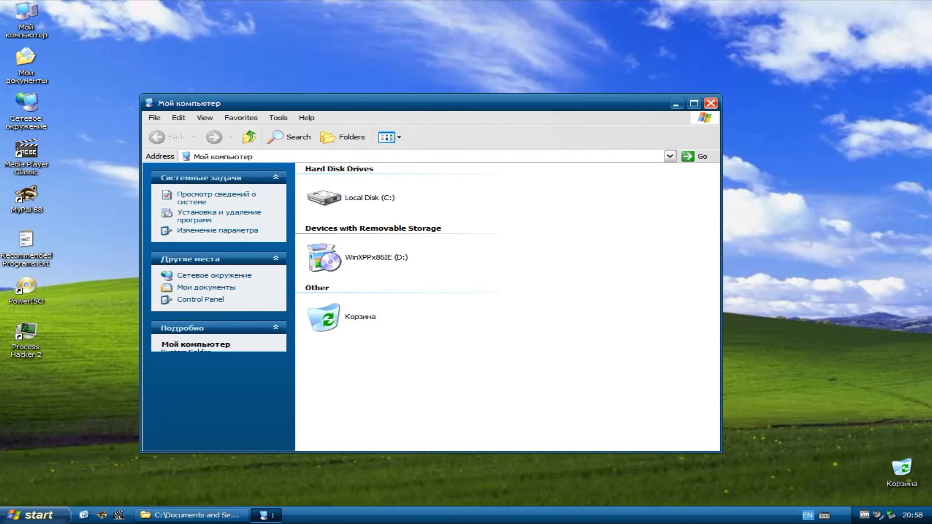
pyautogui.doubleClick(324, 198)
pyautogui.doubleClick(503, 214)
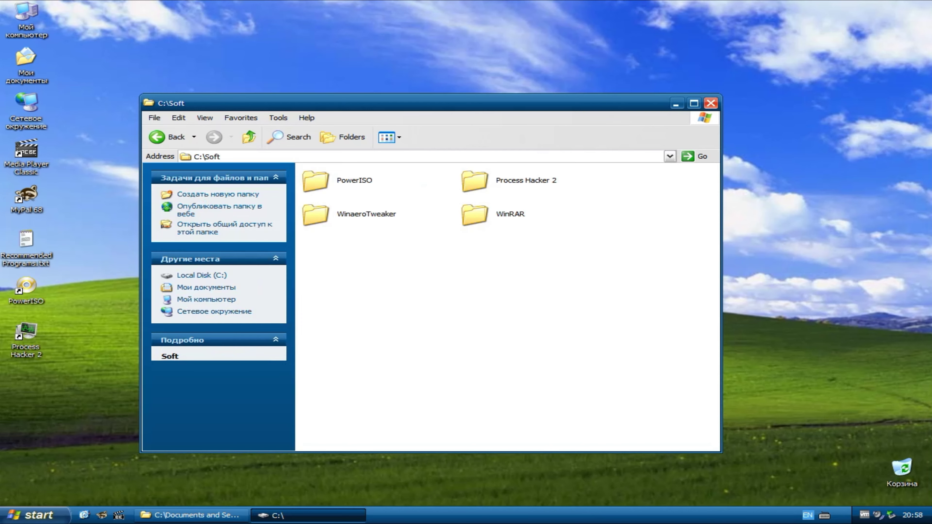
pyautogui.doubleClick(355, 214)
pyautogui.doubleClick(514, 247)
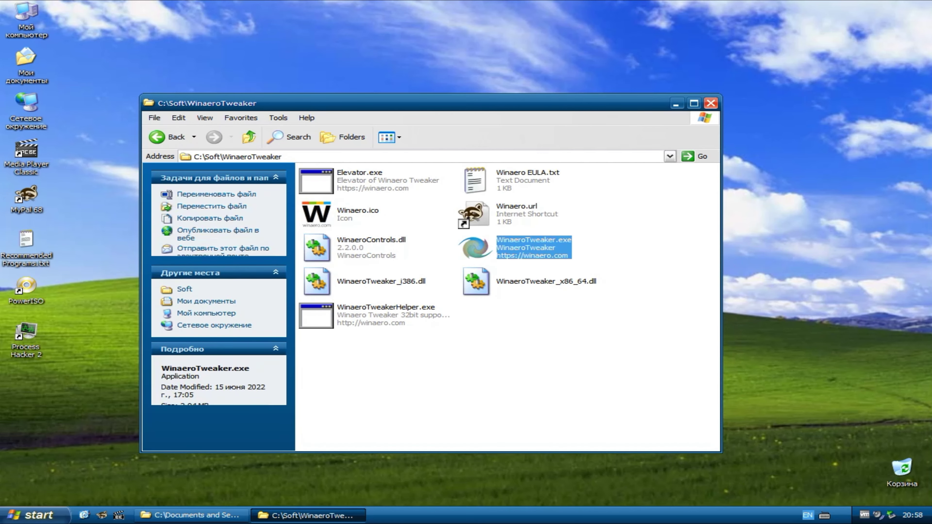
pyautogui.click(395, 366)
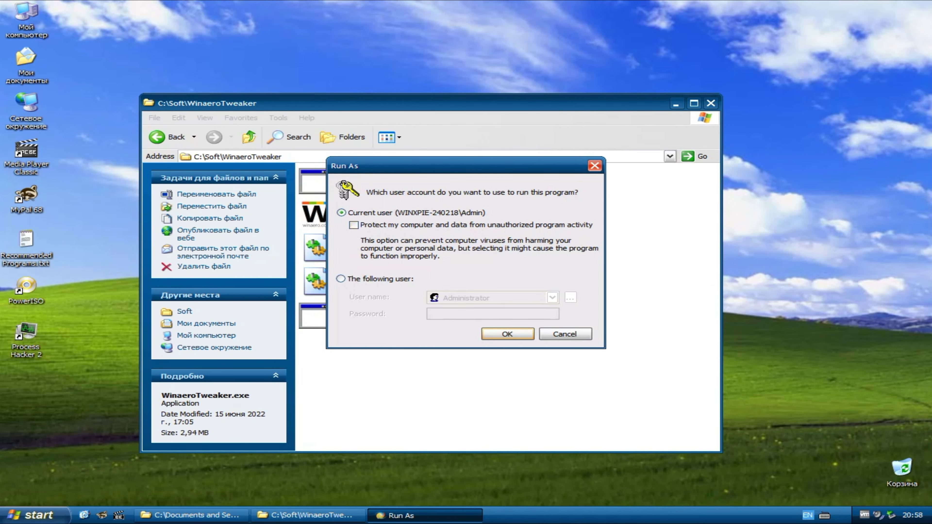
pyautogui.press('Return')
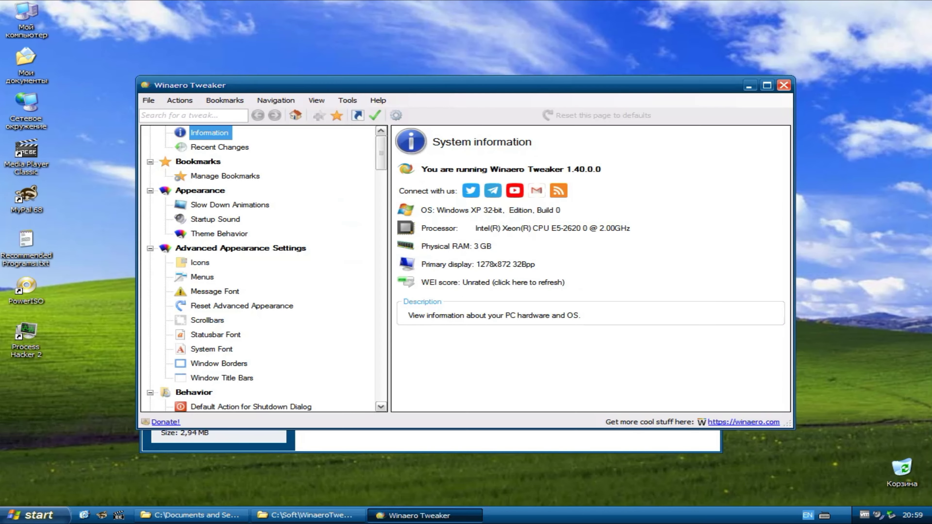
# - Maximize Winaero Tweaker and examine the appearance and behavior tweaks, including Startup Sound, Icons, Disable Downloads Blocking, Error Reporting and Hibernation Options
pyautogui.click(765, 85)
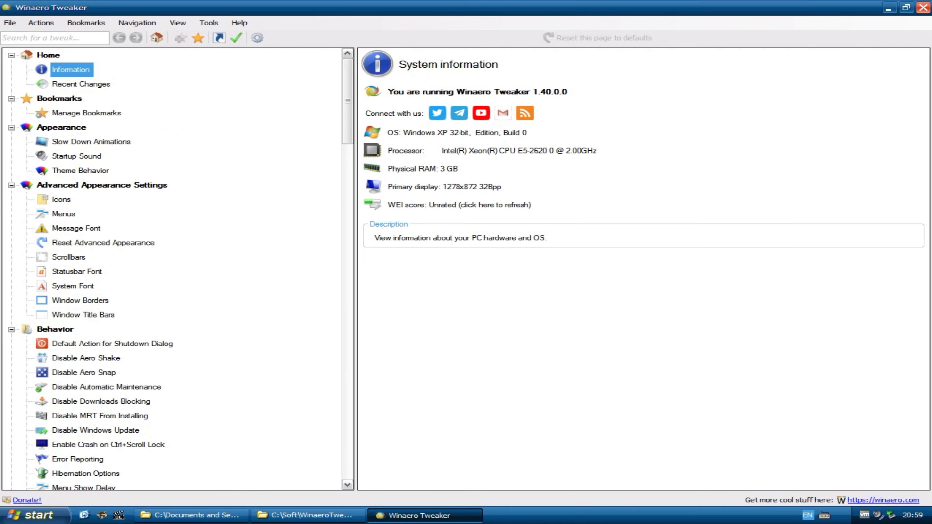
pyautogui.click(77, 156)
pyautogui.click(61, 200)
pyautogui.scroll(-2, 79, 270)
pyautogui.click(78, 272)
pyautogui.click(101, 314)
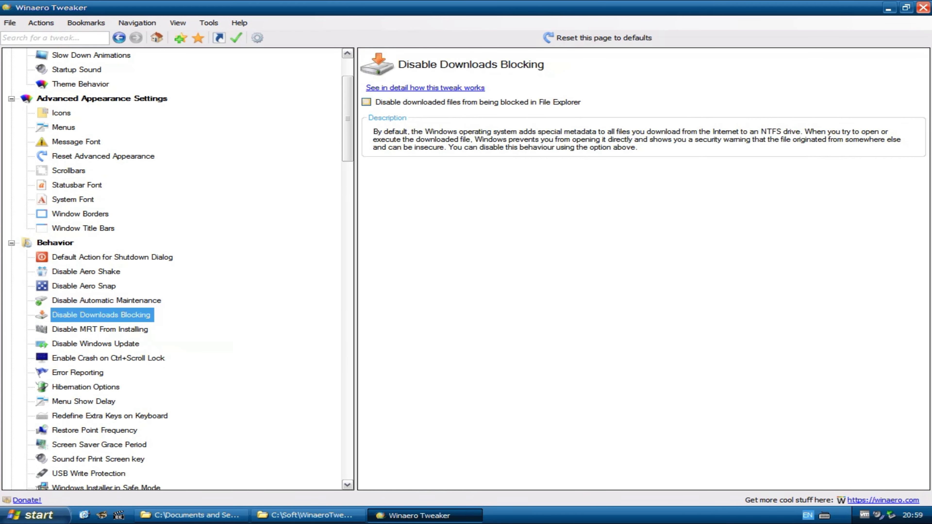
pyautogui.click(99, 329)
pyautogui.click(77, 373)
pyautogui.click(85, 386)
# - Enable NumLock on the login screen among the Boot and Logon tweaks
pyautogui.scroll(-5, 103, 386)
pyautogui.click(110, 243)
pyautogui.click(115, 257)
pyautogui.scroll(-2, 112, 257)
pyautogui.click(112, 257)
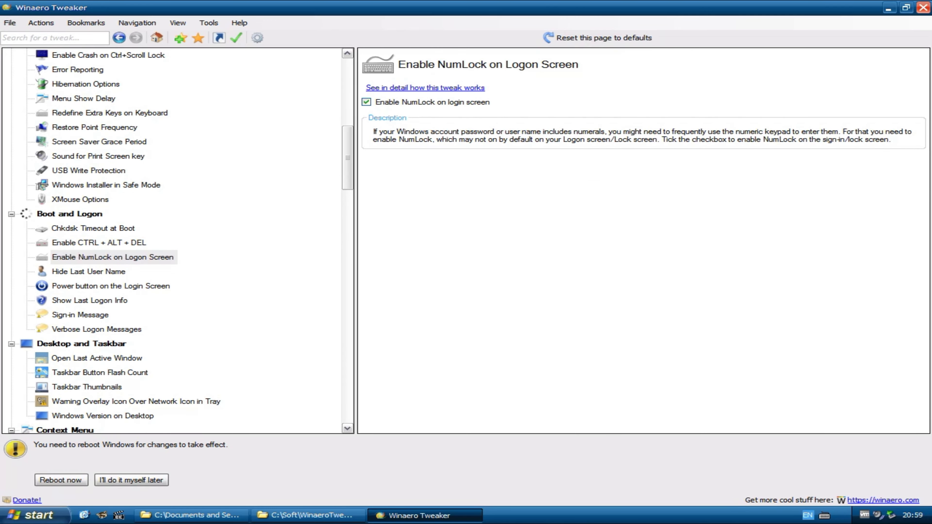
# - Set the "Do this for all current items" checkbox to be checked by default
pyautogui.scroll(-2, 112, 257)
pyautogui.click(110, 286)
pyautogui.click(117, 314)
pyautogui.click(122, 330)
pyautogui.moveTo(347, 172); pyautogui.dragTo(347, 297)
pyautogui.click(119, 271)
pyautogui.scroll(-10, 172, 240)
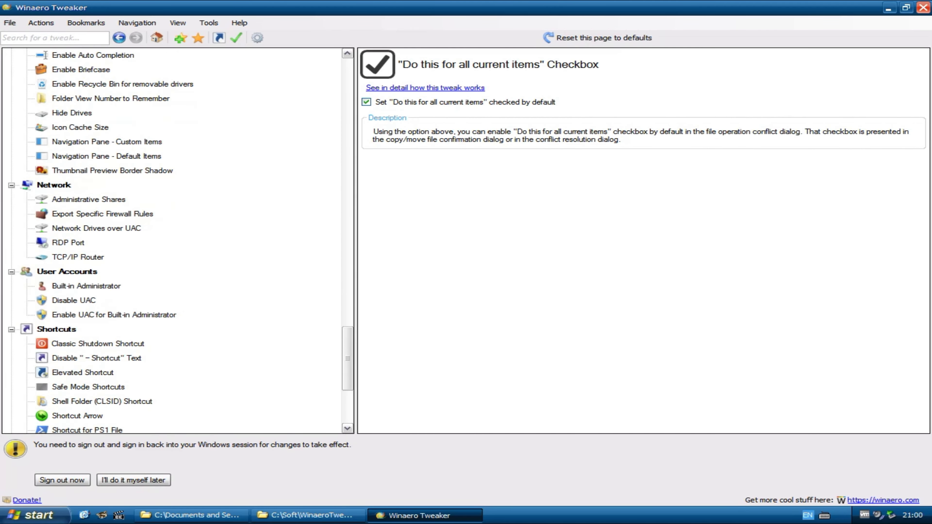
# - Examine the UAC tweak for the built-in Administrator and the remaining tweaks at the end of the list, and close Winaero Tweaker
pyautogui.click(125, 314)
pyautogui.scroll(-5, 172, 240)
pyautogui.click(84, 200)
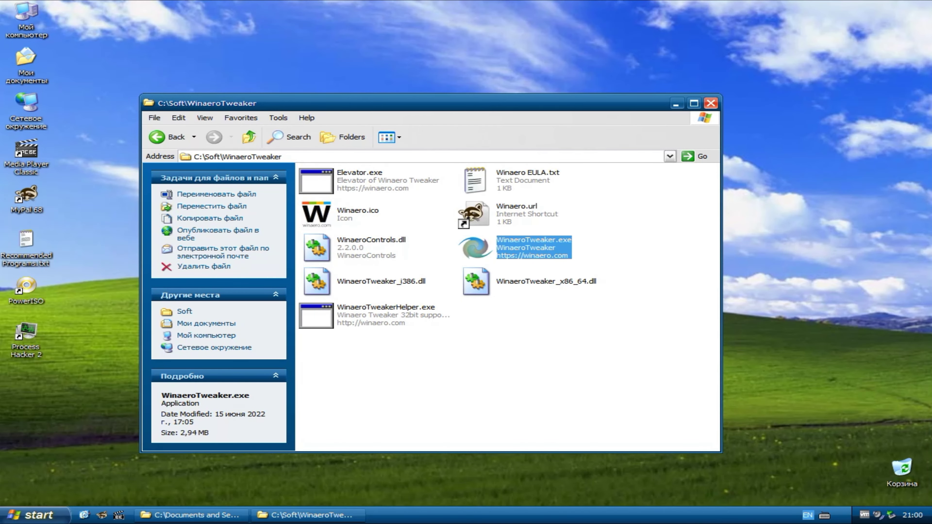
# - Close the WinaeroTweaker folder and open Win 10 Tweaker.exe from the Files folder
pyautogui.click(710, 103)
pyautogui.click(191, 515)
pyautogui.rightClick(355, 123)
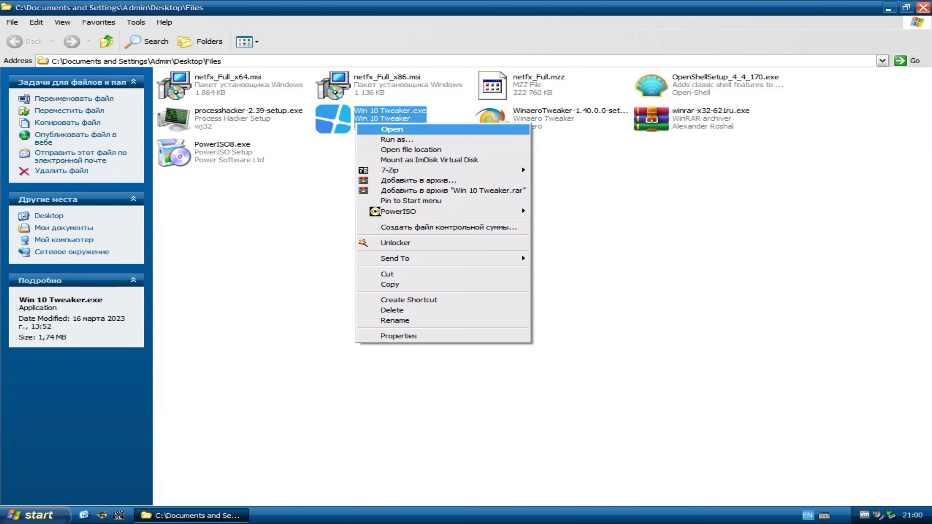
pyautogui.click(392, 129)
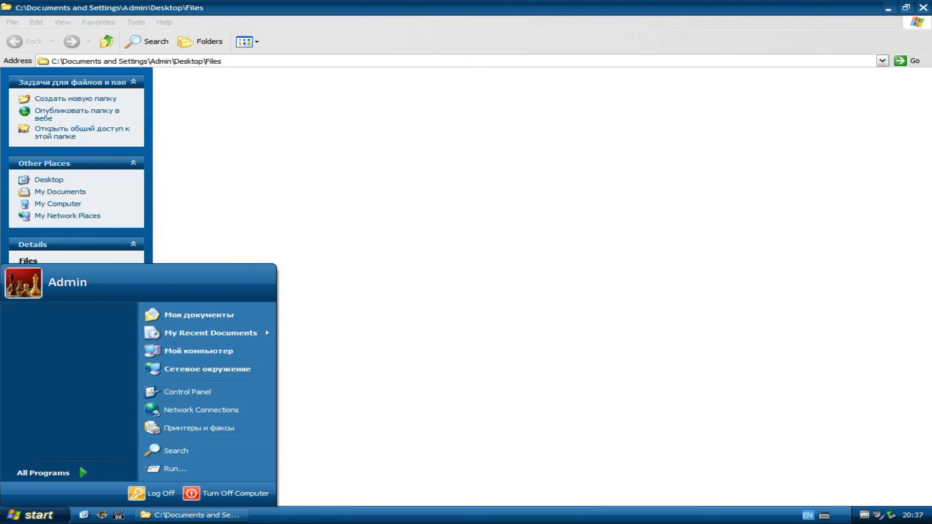
# - Open the Registry Editor and go to HKEY_CURRENT_USER\Software\Microsoft\Windows\CurrentVersion\Themes
pyautogui.press('r')
pyautogui.press('Return')
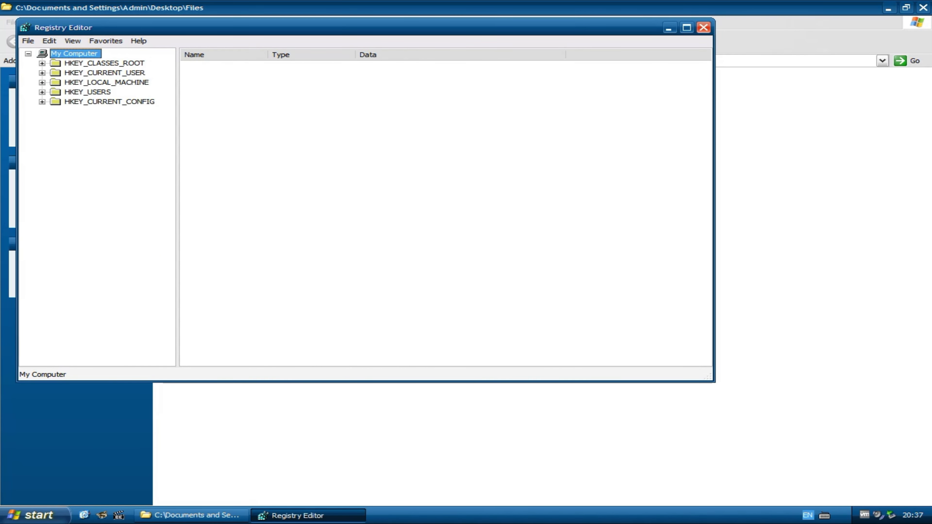
pyautogui.click(41, 73)
pyautogui.click(56, 159)
pyautogui.click(69, 226)
pyautogui.scroll(-4, 97, 206)
pyautogui.click(83, 303)
pyautogui.click(97, 313)
pyautogui.scroll(-3, 147, 246)
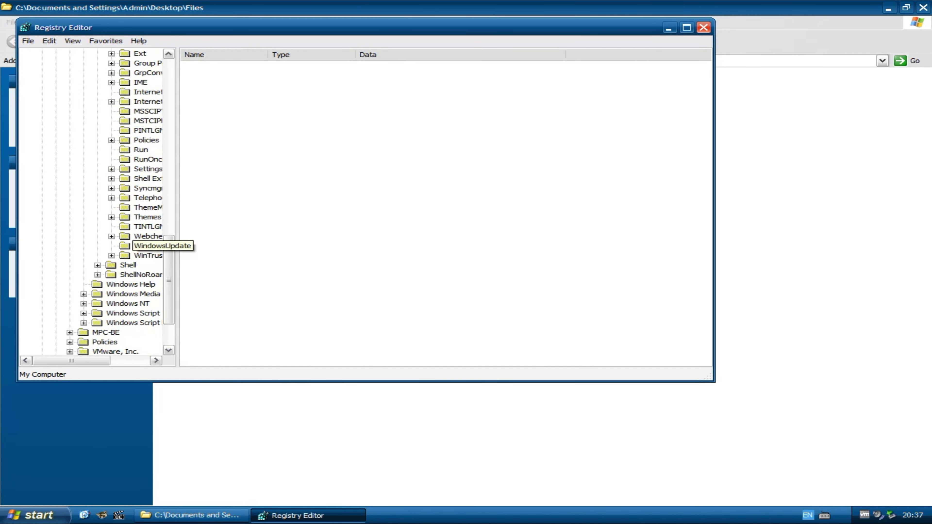
pyautogui.doubleClick(147, 216)
# - Create a key named Personalize under Themes and add the DWORD value AppsUseLightTheme to it
pyautogui.rightClick(161, 217)
pyautogui.moveTo(191, 237)
pyautogui.click(264, 237)
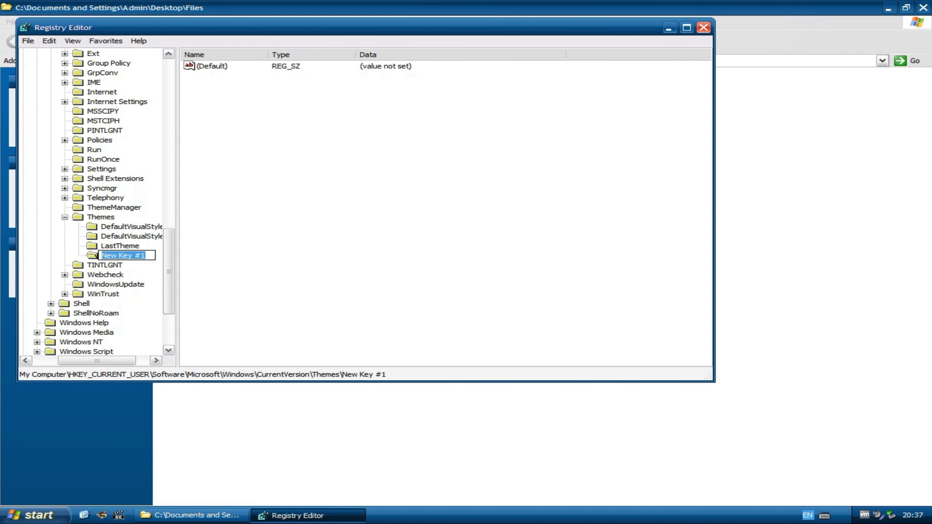
pyautogui.moveTo(253, 243)
pyautogui.click(352, 277)
pyautogui.write('App')
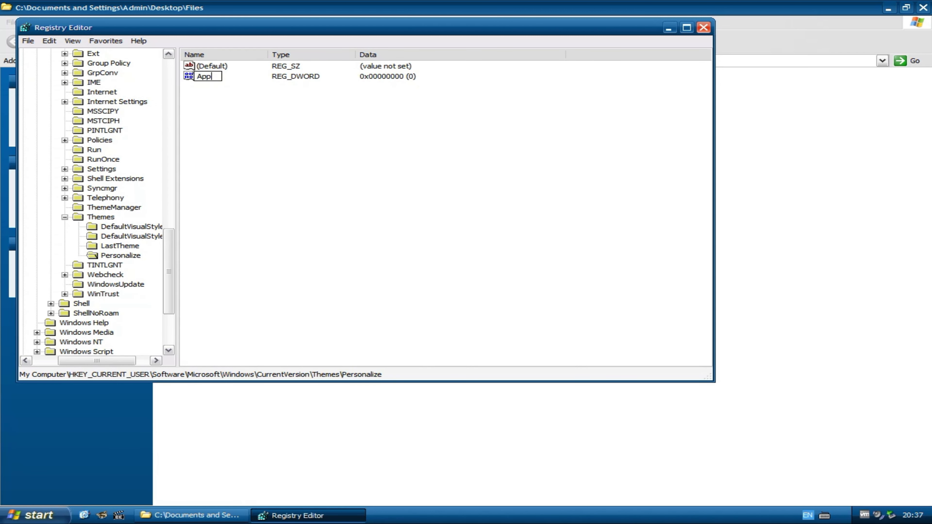
pyautogui.press('Return')
# - Add the DWORD value SystemUsesLightTheme and another DWORD value for enabling transparency to the Personalize key
pyautogui.rightClick(261, 185)
pyautogui.moveTo(270, 192)
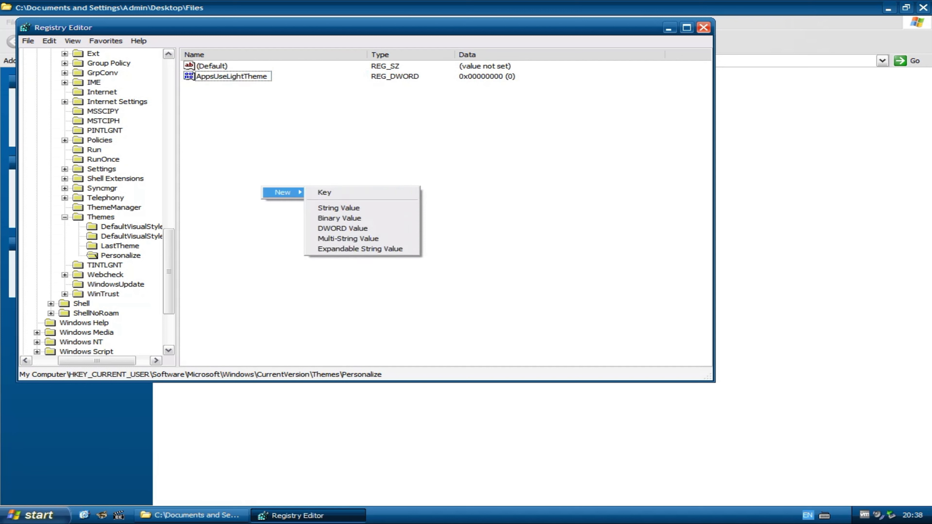
pyautogui.click(330, 228)
pyautogui.write('SystemUsesLightTheme')
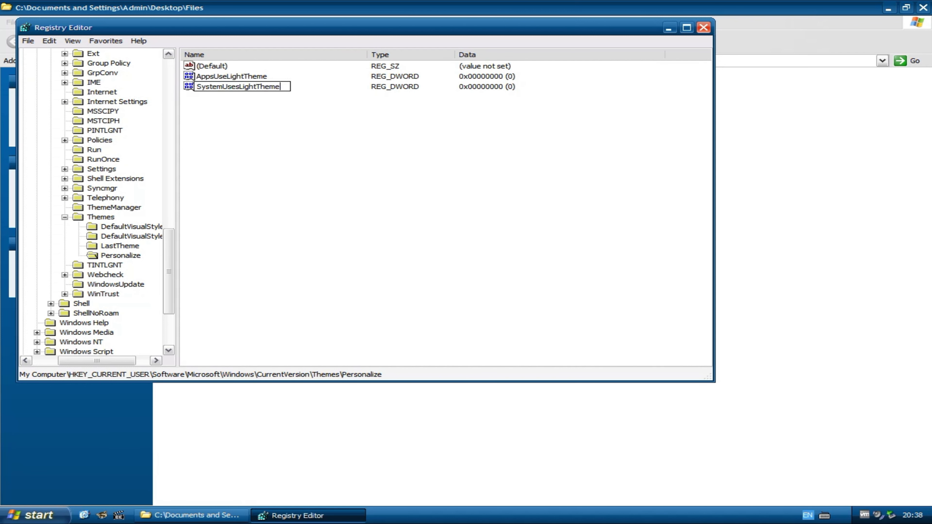
pyautogui.moveTo(361, 235)
pyautogui.click(414, 272)
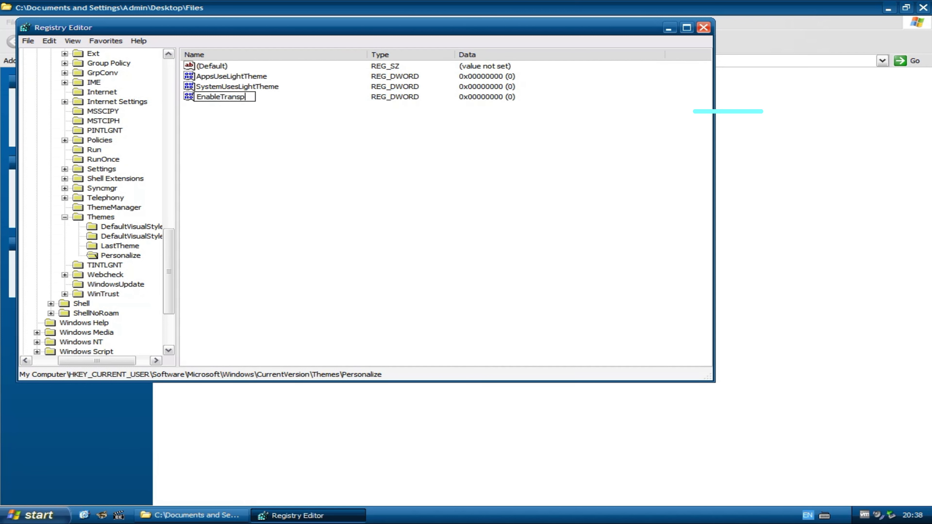
pyautogui.press('Return')
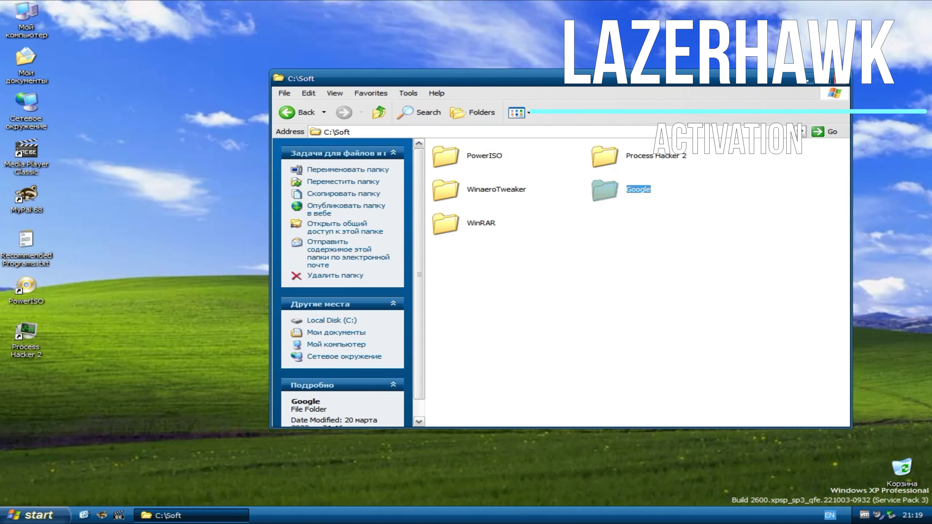
# - Open the Chrome program folder under C:\Soft\Google and launch Chrome with the --no-sandbox flag
pyautogui.doubleClick(620, 189)
pyautogui.moveTo(550, 79); pyautogui.dragTo(487, 59)
pyautogui.doubleClick(414, 136)
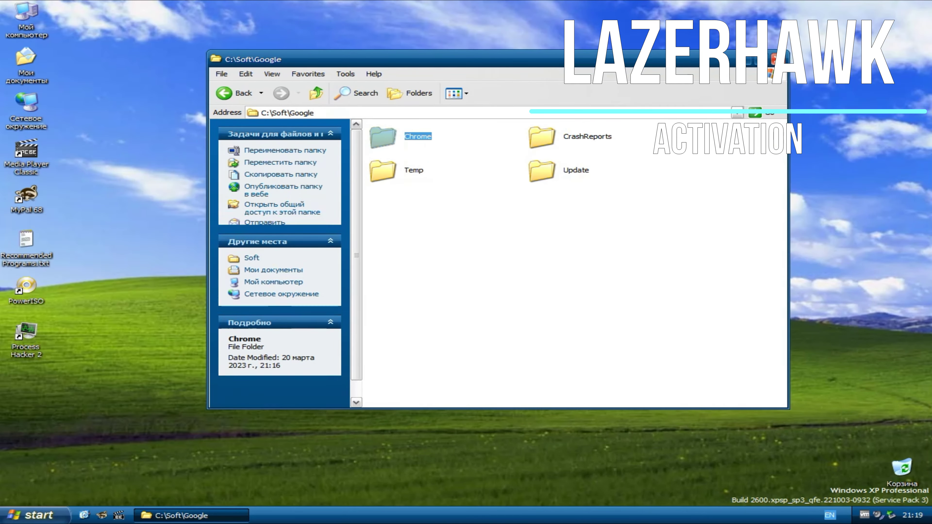
pyautogui.doubleClick(420, 137)
pyautogui.rightClick(556, 281)
pyautogui.click(638, 375)
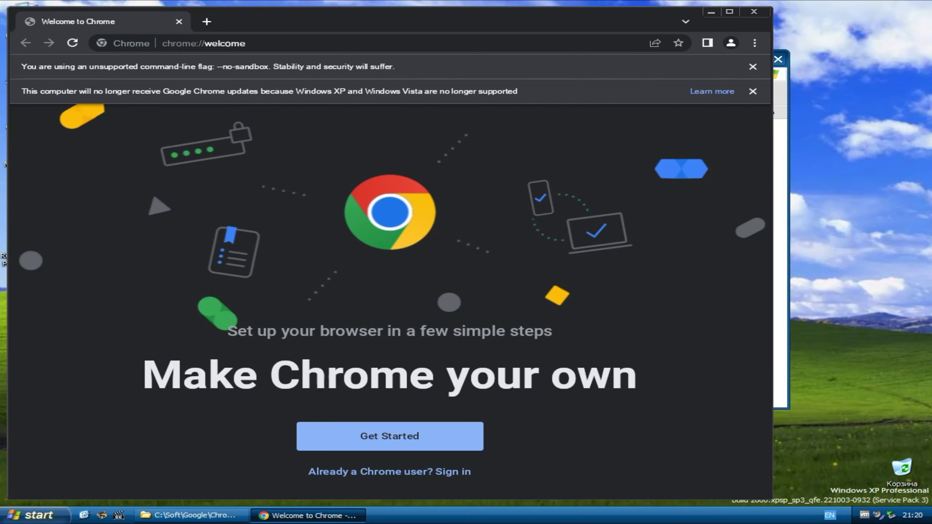
# - Dismiss both notification bars in Chrome and open a new Incognito window
pyautogui.click(752, 66)
pyautogui.click(752, 67)
pyautogui.moveTo(624, 18); pyautogui.dragTo(676, 16)
pyautogui.click(806, 40)
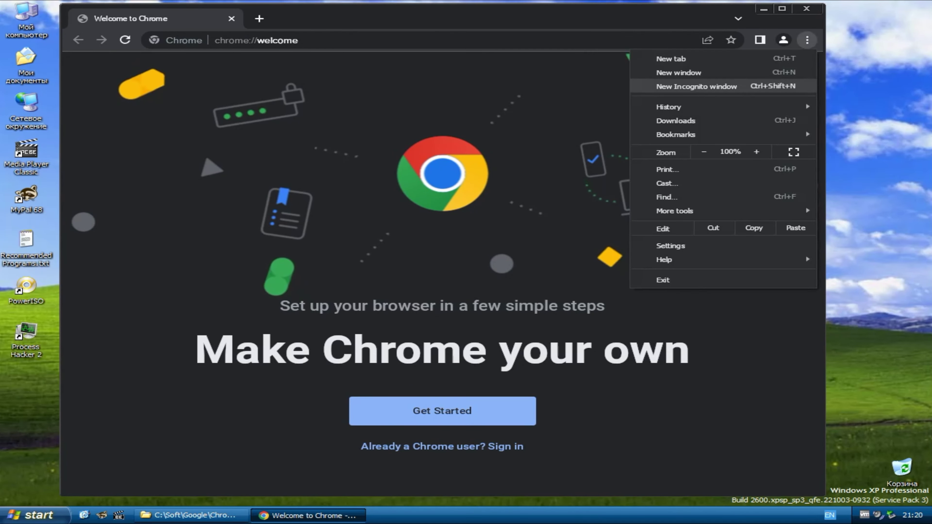
pyautogui.click(696, 86)
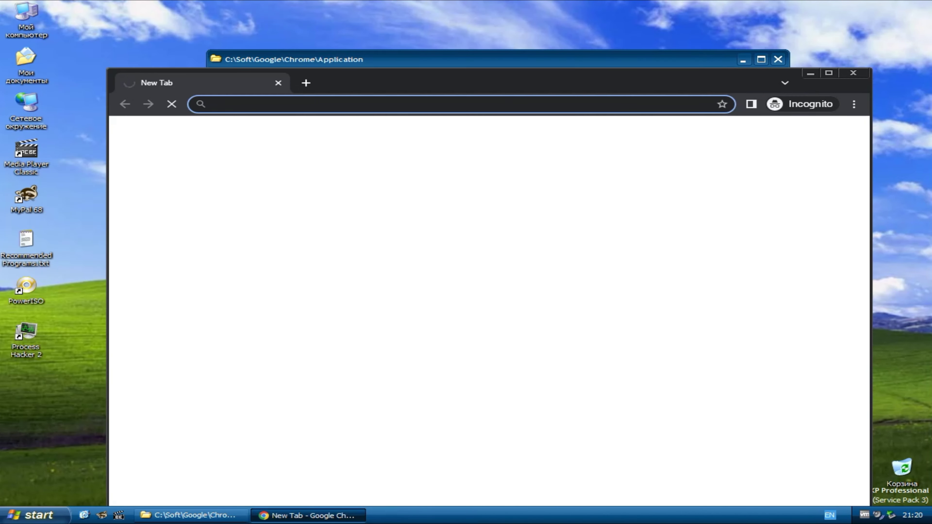
# - Open github.com/Pixelsuft in the Incognito window, proceeding past the certificate warning, and look through the profile page
pyautogui.write('gith')
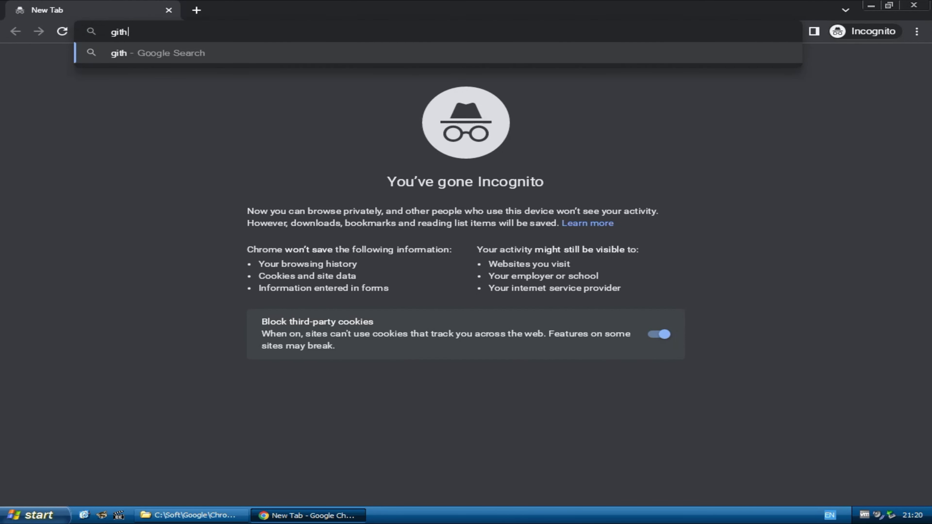
pyautogui.write('ub.com/Pixelsuft')
pyautogui.press('Return')
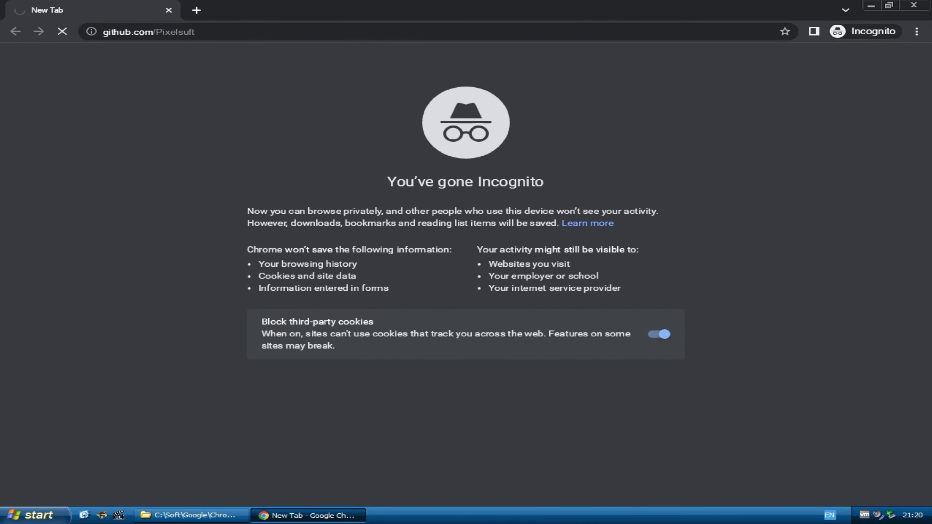
pyautogui.click(889, 5)
pyautogui.moveTo(108, 69); pyautogui.dragTo(129, 144)
pyautogui.moveTo(498, 156); pyautogui.dragTo(429, 38)
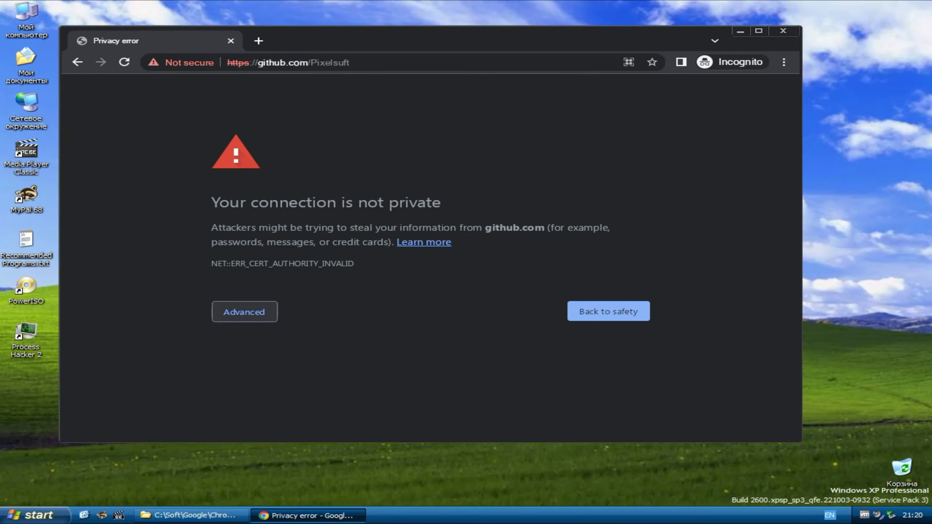
pyautogui.click(244, 311)
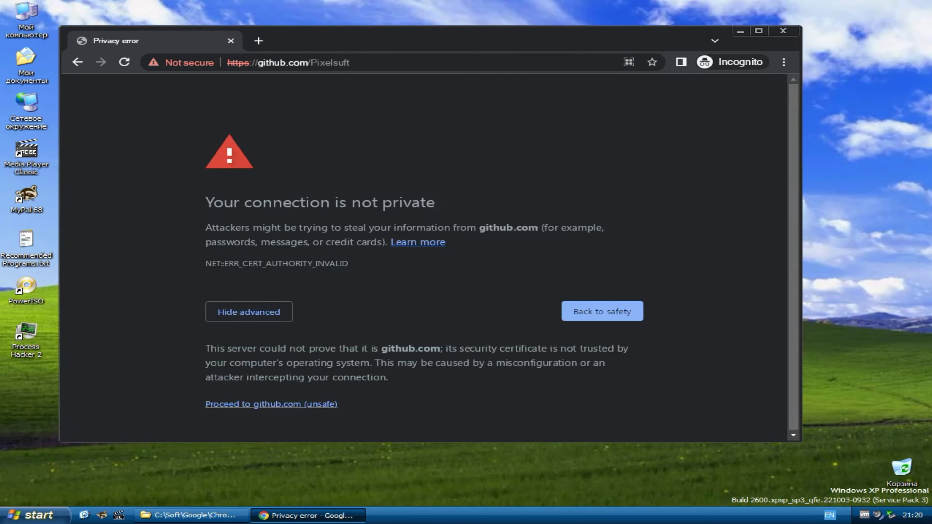
pyautogui.click(271, 404)
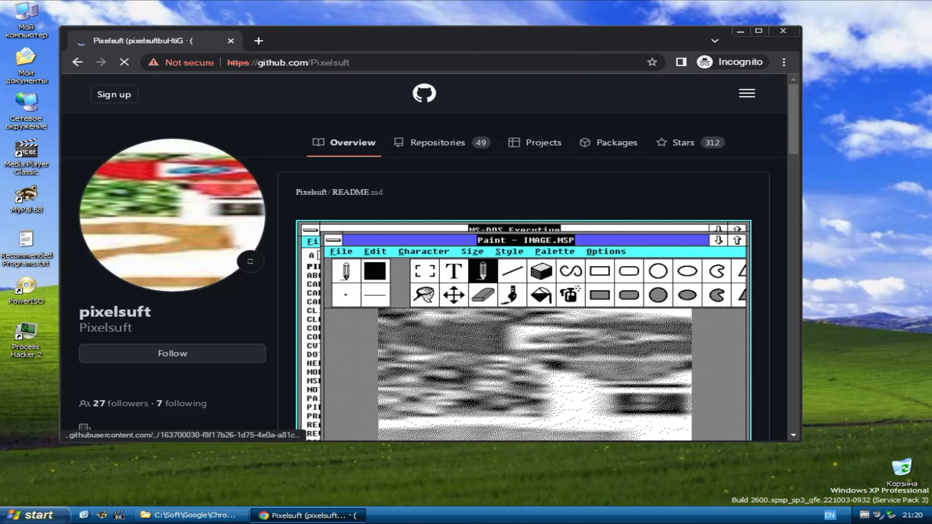
pyautogui.scroll(-10, 707, 264)
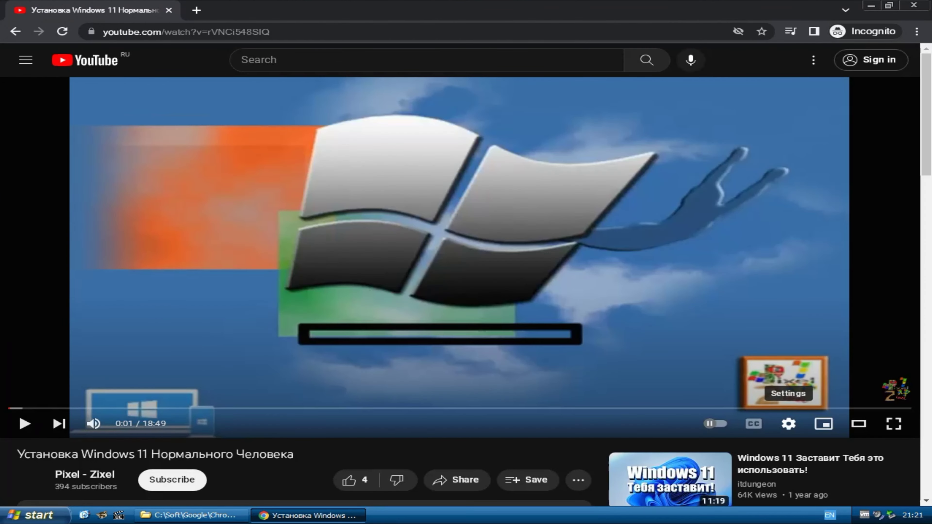
# - Turn off annotations and ambient mode for the YouTube video and set its quality to 720p60
pyautogui.click(788, 424)
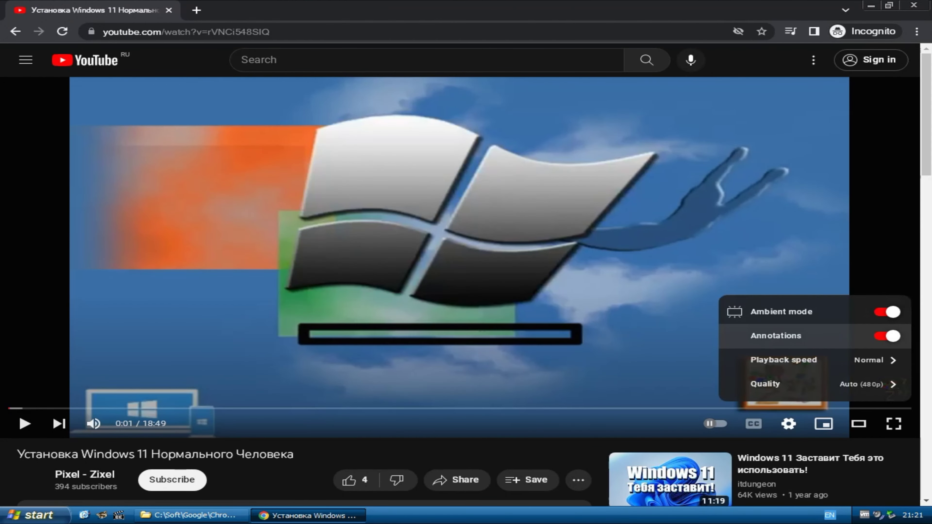
pyautogui.click(886, 335)
pyautogui.click(886, 312)
pyautogui.click(815, 361)
pyautogui.click(814, 384)
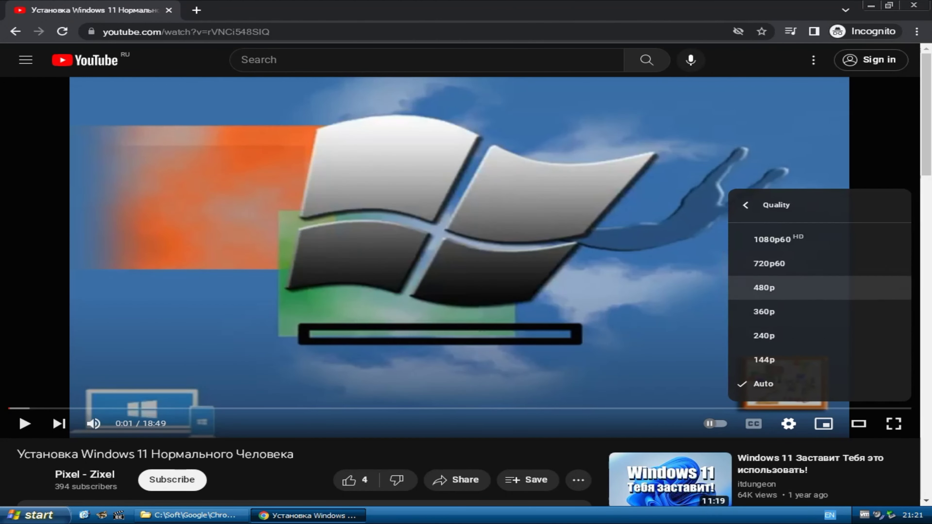
pyautogui.click(767, 262)
# - Raise the system volume while sampling the video's playback at about 4:16 and about 11:04
pyautogui.click(209, 408)
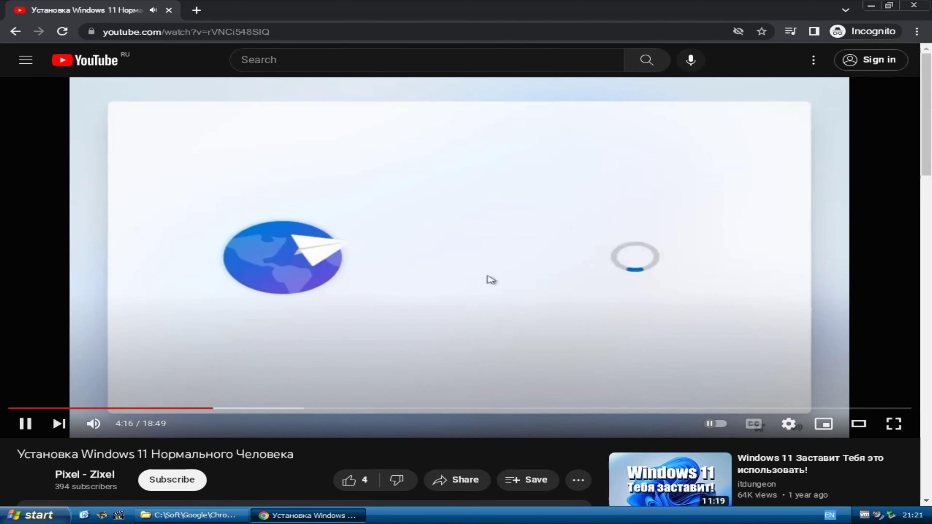
pyautogui.click(878, 513)
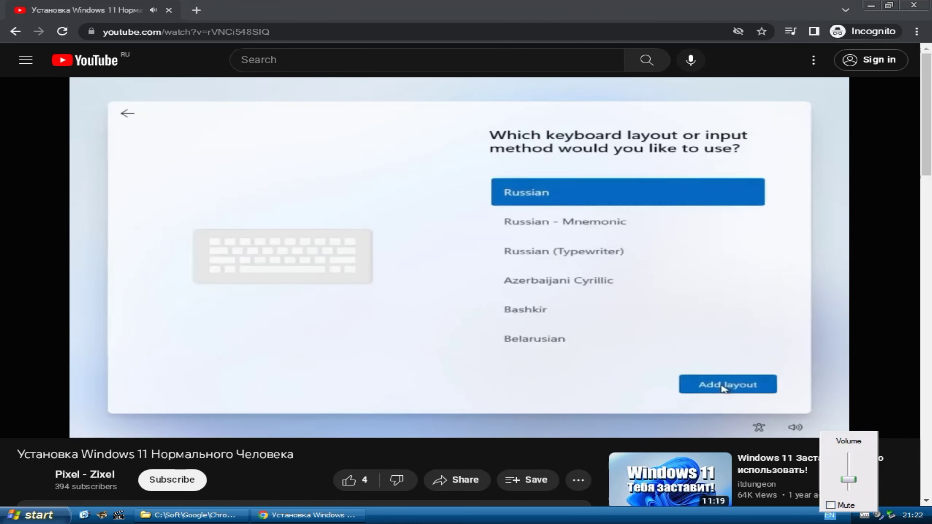
pyautogui.moveTo(848, 479); pyautogui.dragTo(848, 469)
pyautogui.click(615, 377)
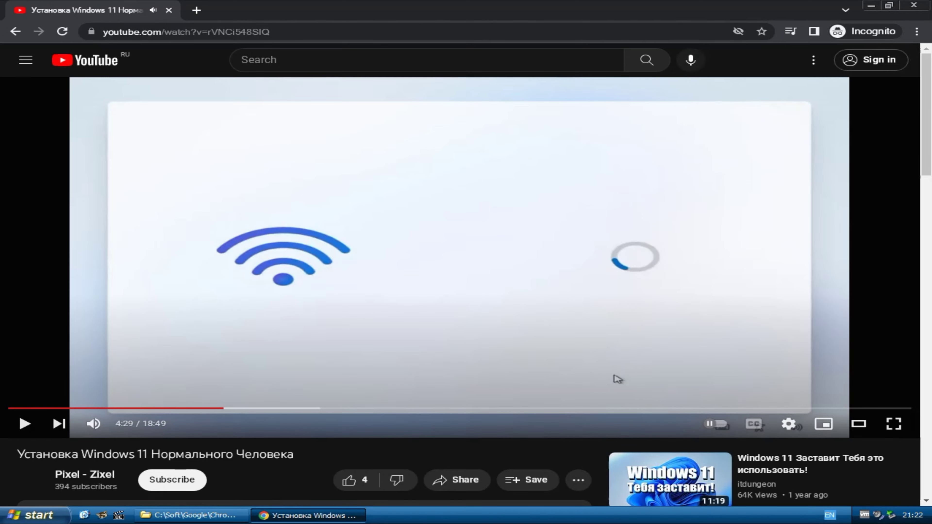
pyautogui.click(617, 379)
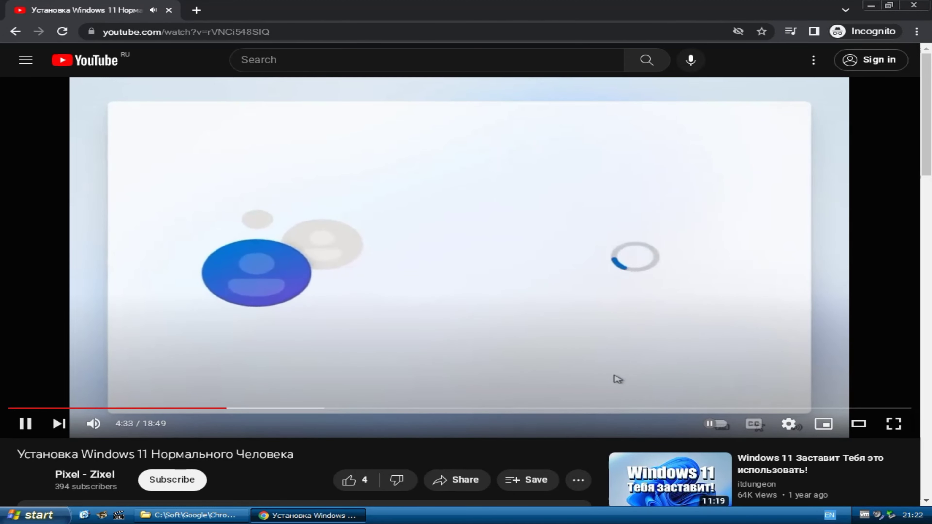
pyautogui.click(538, 408)
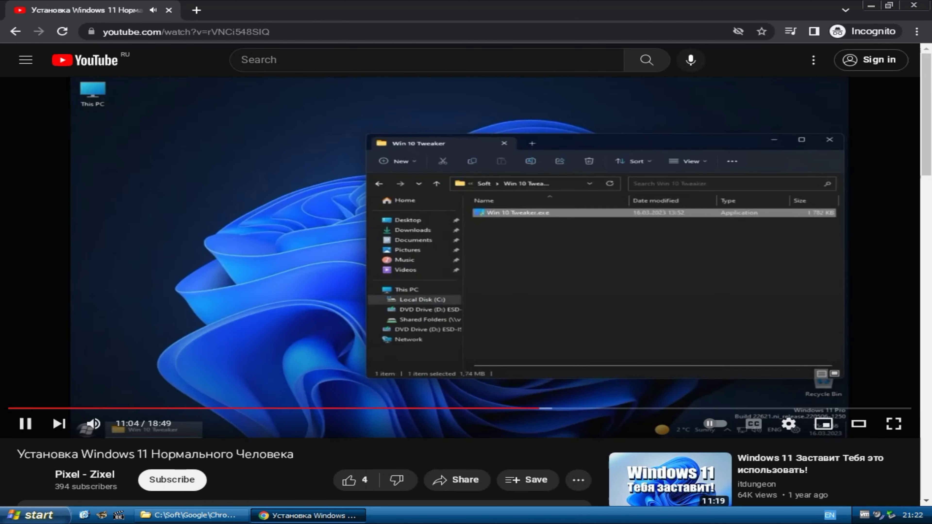
# - Change the playing video's quality to 1080p60 HD
pyautogui.click(788, 424)
pyautogui.click(819, 385)
pyautogui.click(764, 336)
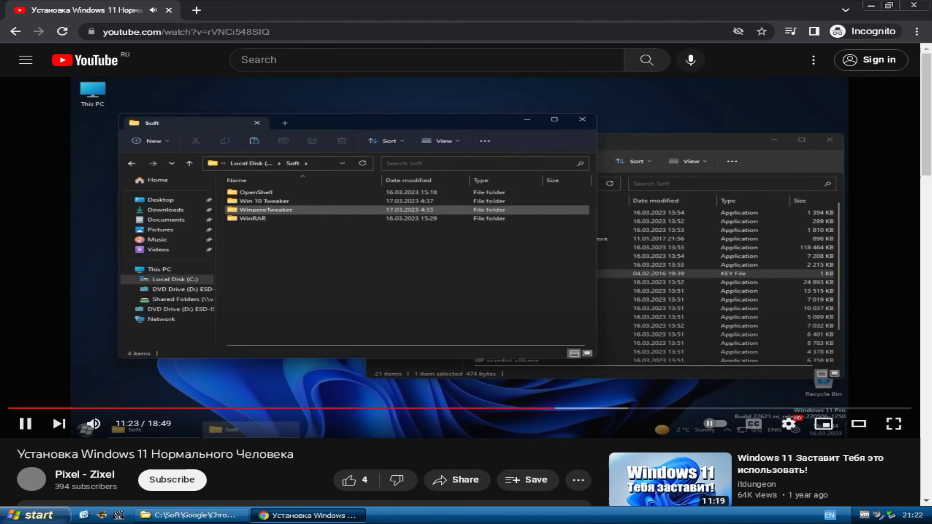
# - Sample the video from about 14:50, pause it, and close the Incognito tab and the remaining window
pyautogui.click(715, 408)
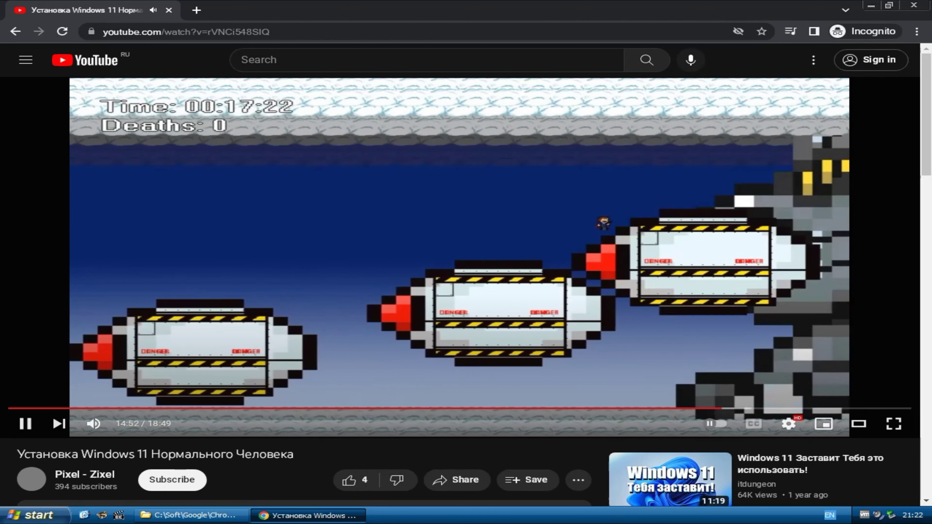
pyautogui.press('space')
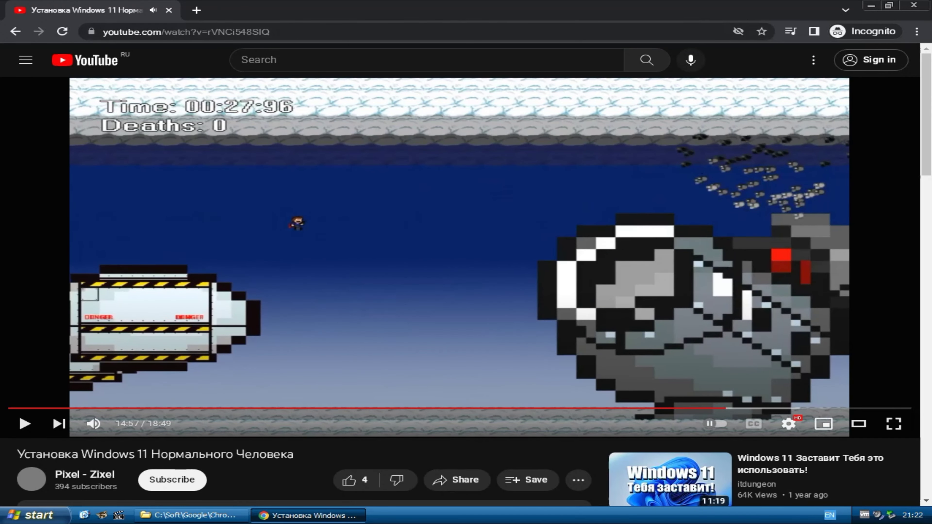
pyautogui.click(168, 10)
pyautogui.hotkey('alt', 'F4')
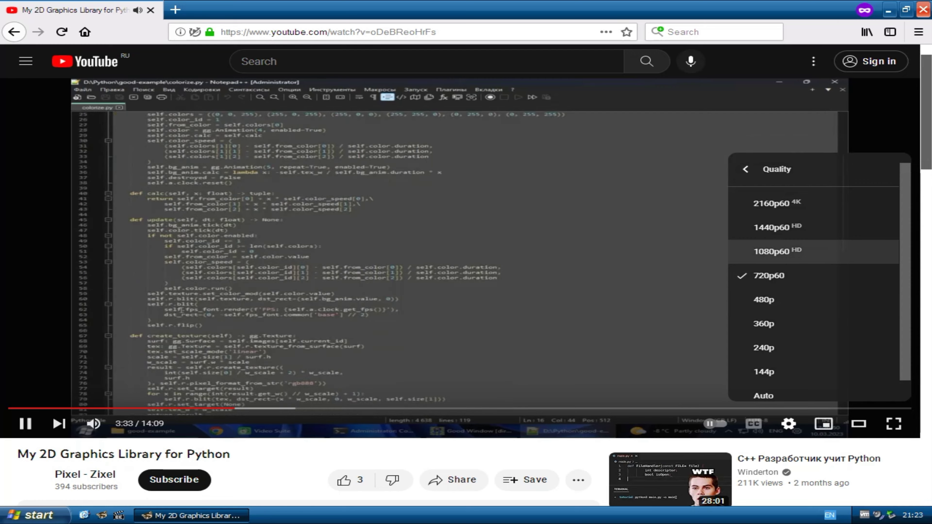
# - Test playback of the Python graphics library video at 1080p60 HD at two further points, and close its tab
pyautogui.click(788, 424)
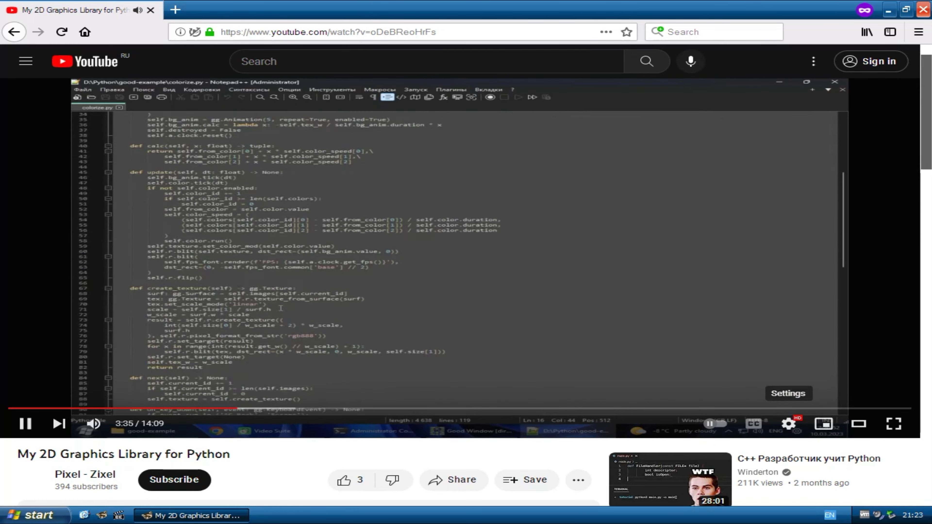
pyautogui.click(334, 408)
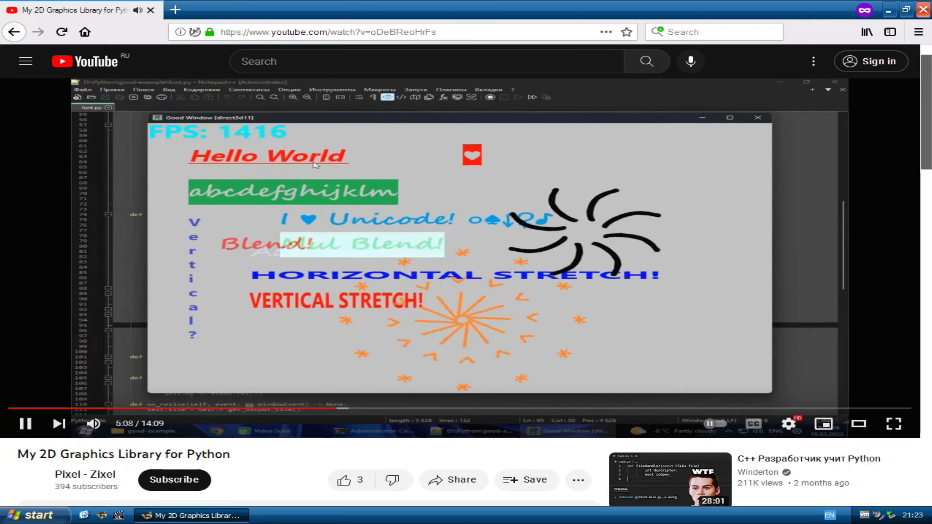
pyautogui.click(461, 408)
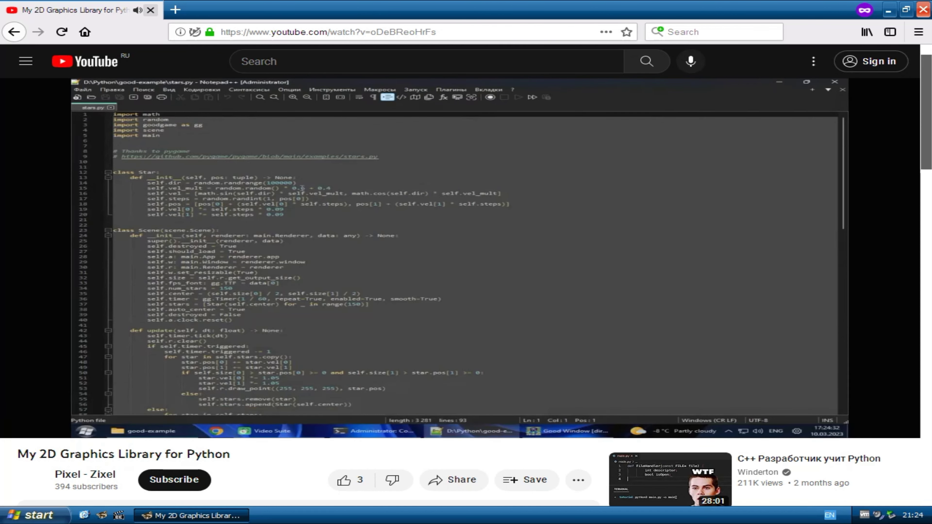
pyautogui.click(151, 10)
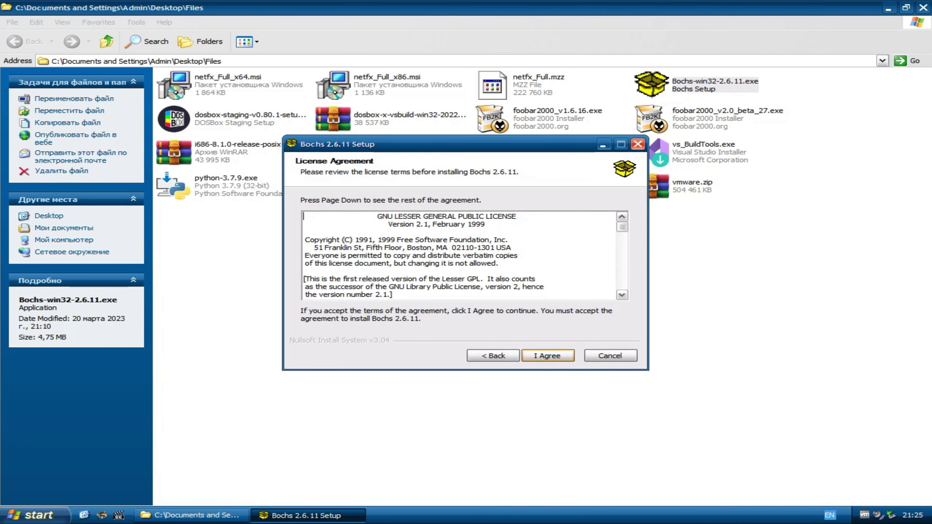
# - Accept the Bochs 2.6.11 license and install the Full (with DLX Linux demo) component set
pyautogui.press('Return')
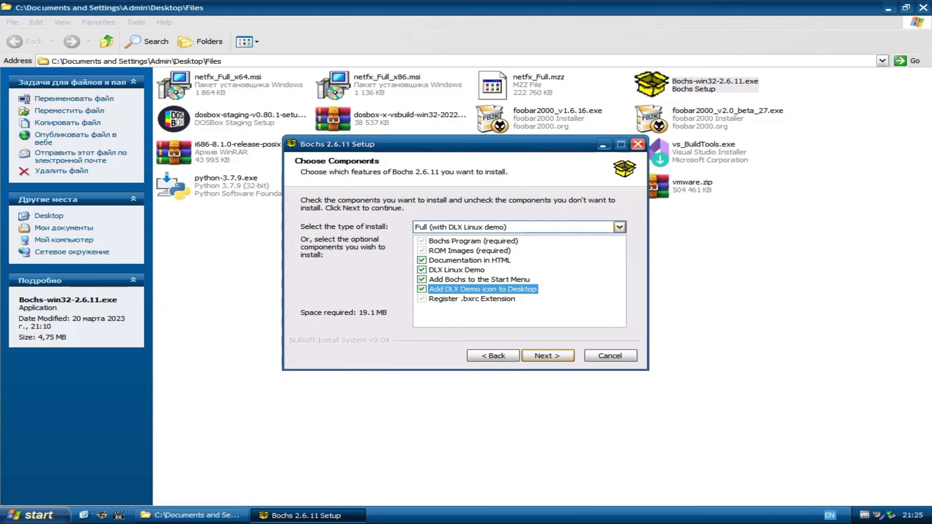
pyautogui.press('Return')
pyautogui.press('Return')
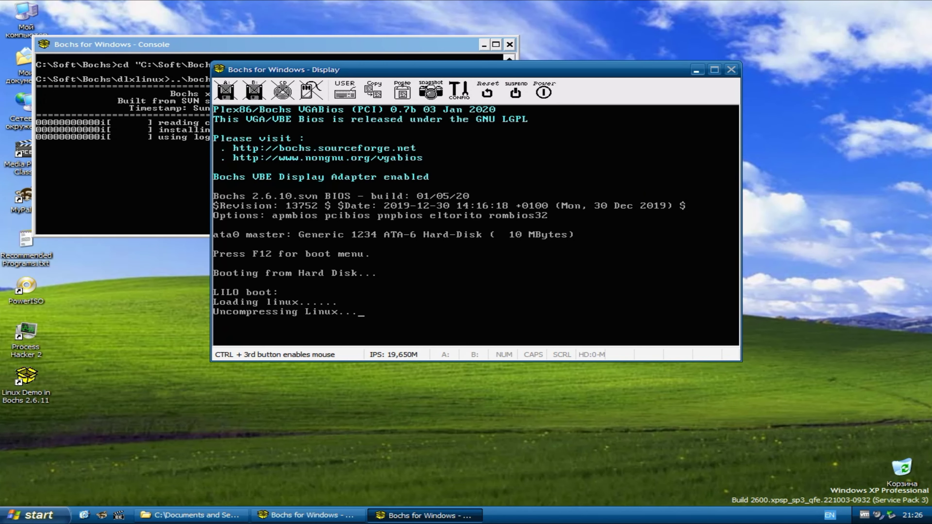
# - Log in to the Bochs Linux demo as root and run the neofetch command
pyautogui.write('root')
pyautogui.press('Return')
pyautogui.write('neofetch')
pyautogui.press('Return')
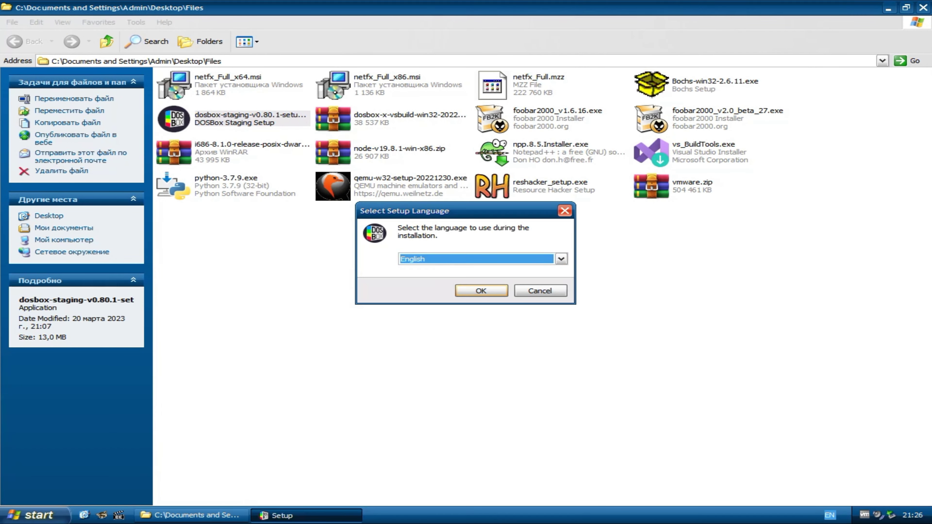
# - Try to run the DOSBox Staging setup with Russian as the installation language
pyautogui.hotkey('alt', 'Down')
pyautogui.click(419, 380)
pyautogui.hotkey('alt', 'Down')
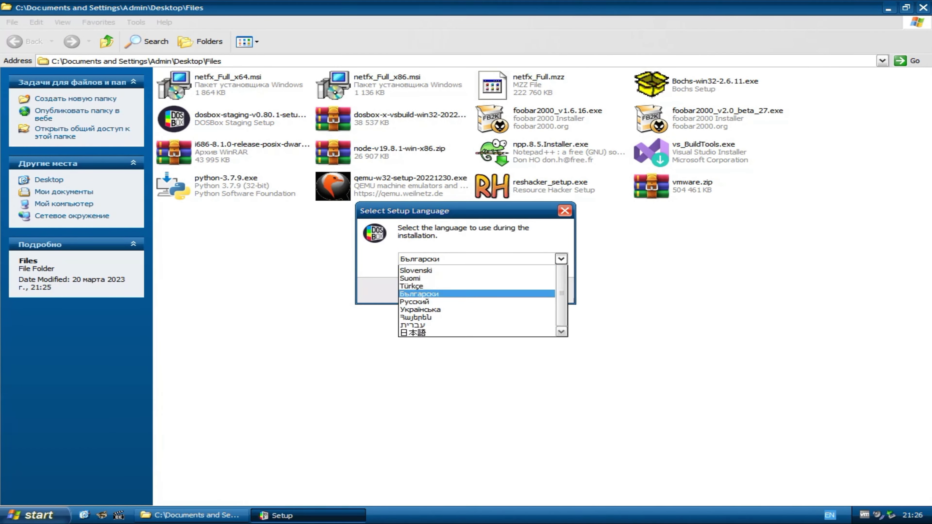
pyautogui.press('Down')
pyautogui.press('Return')
pyautogui.press('Return')
pyautogui.press('Return')
# - Set the dosbox-staging-v0.80.1 setup file to run in compatibility mode for Windows 8.1
pyautogui.click(233, 119)
pyautogui.hotkey('alt', 'Return')
pyautogui.hotkey('ctrl', 'Tab')
pyautogui.hotkey('ctrl', 'Tab')
pyautogui.press('Tab')
pyautogui.press('space')
pyautogui.press('Tab')
pyautogui.press('End')
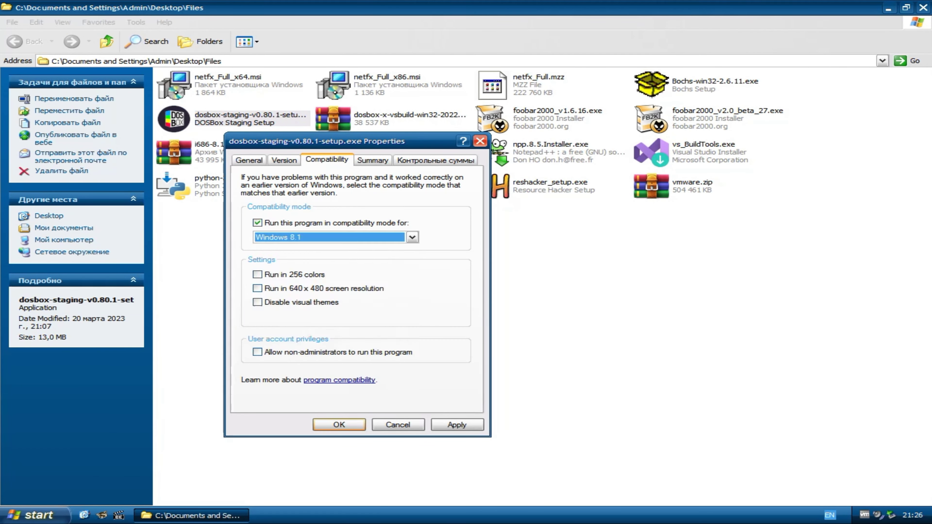
pyautogui.press('Return')
# - Rerun the DOSBox Staging setup, accept its license and set the installation folder to C:\Soft\DOSBox
pyautogui.press('Return')
pyautogui.press('Return')
pyautogui.hotkey('alt', 'a')
pyautogui.press('Return')
pyautogui.press('Return')
pyautogui.write('C:\\Soft\\DosBox')
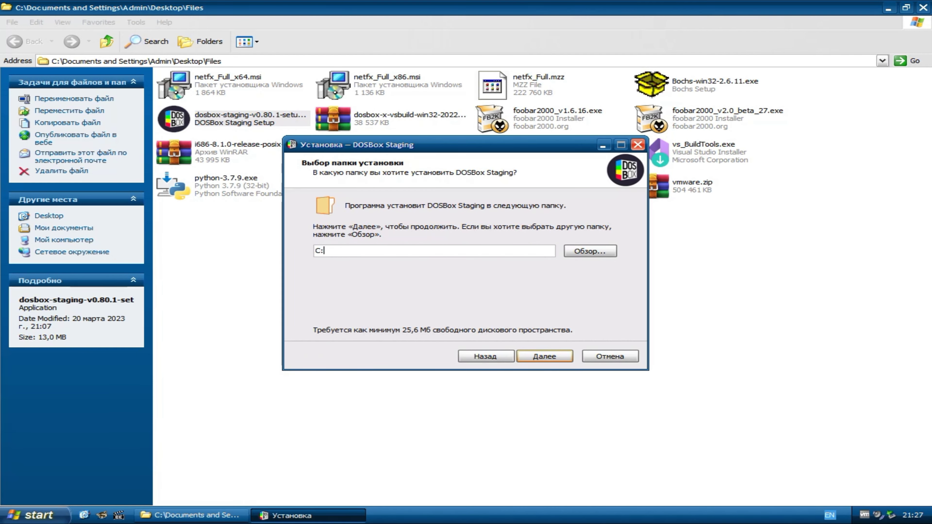
# - Install DOSBox Staging with the MSVC release binary as default and a desktop icon, and close the setup
pyautogui.press('Return')
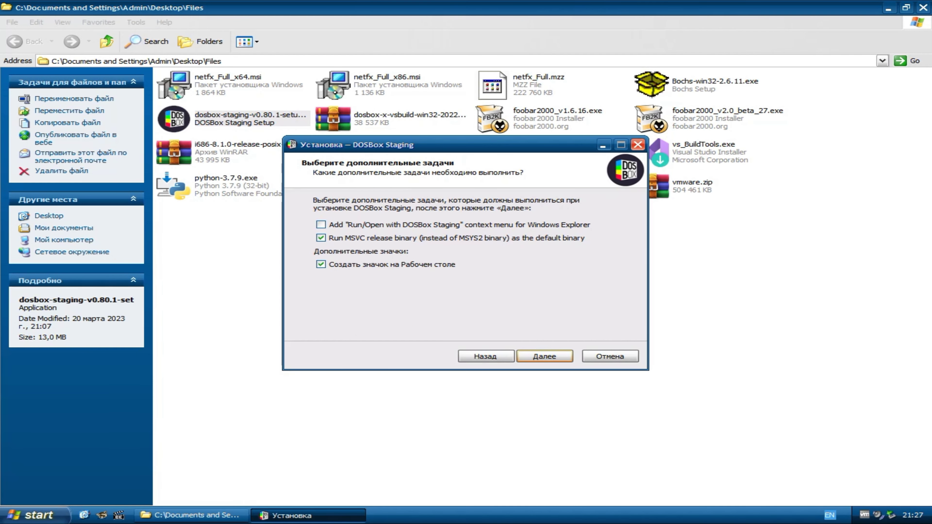
pyautogui.press('Return')
pyautogui.press('Return')
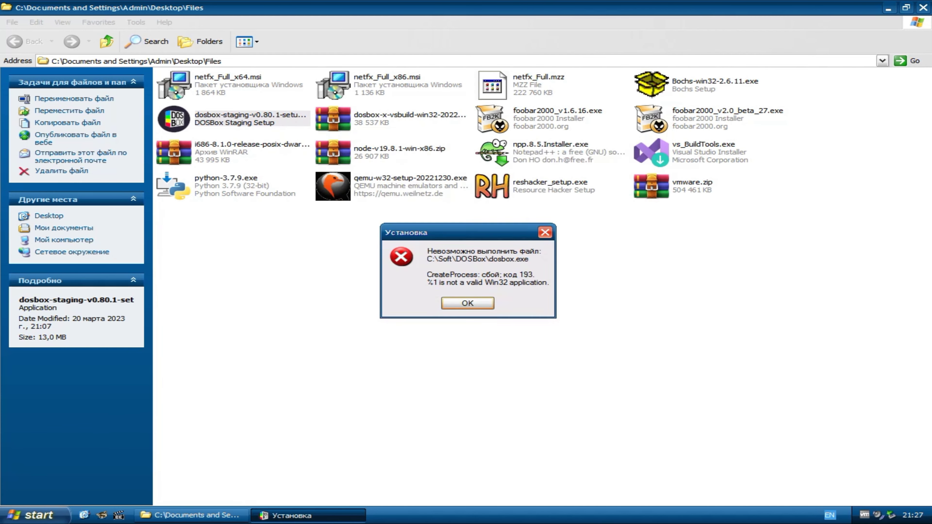
pyautogui.press('Return')
# - Launch DOSBox Staging from its desktop shortcut, check its version with the ver command, and quit it
pyautogui.press('super+d')
pyautogui.click(26, 429)
pyautogui.press('Return')
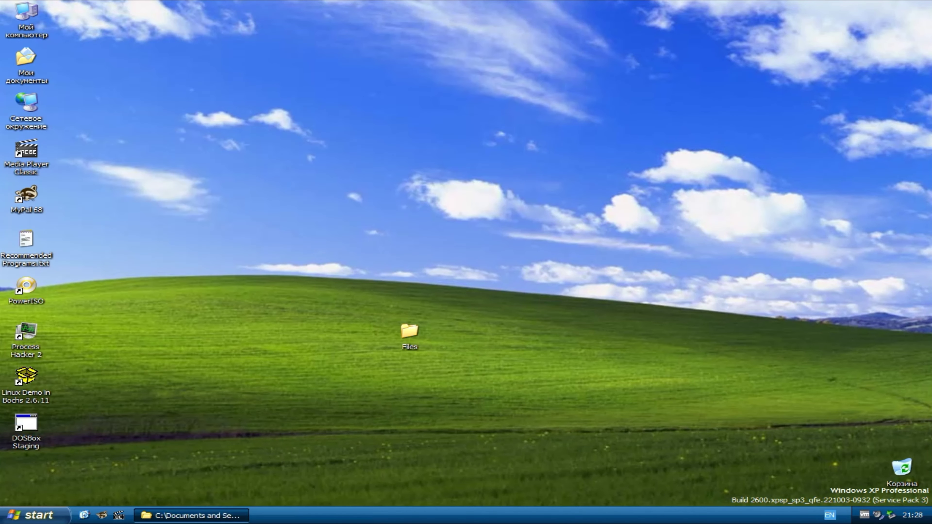
pyautogui.press('Return')
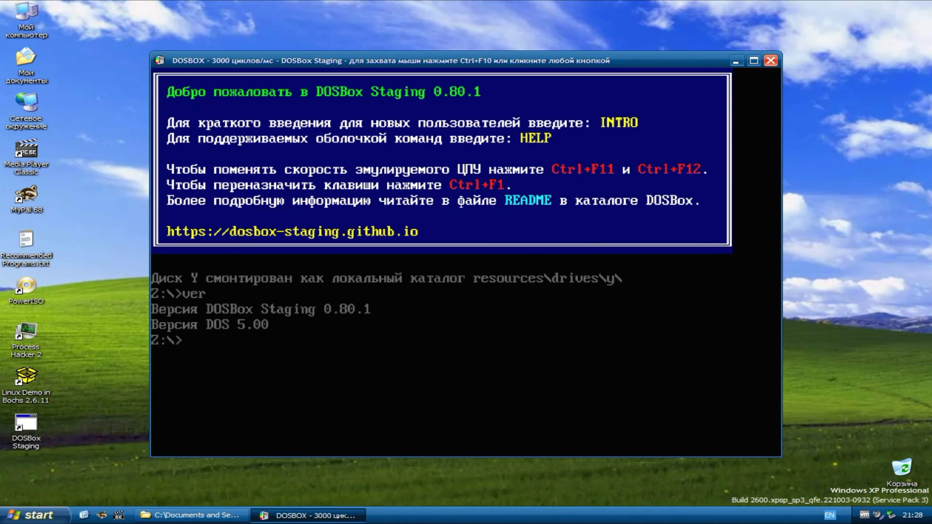
pyautogui.hotkey('ctrl', 'F9')
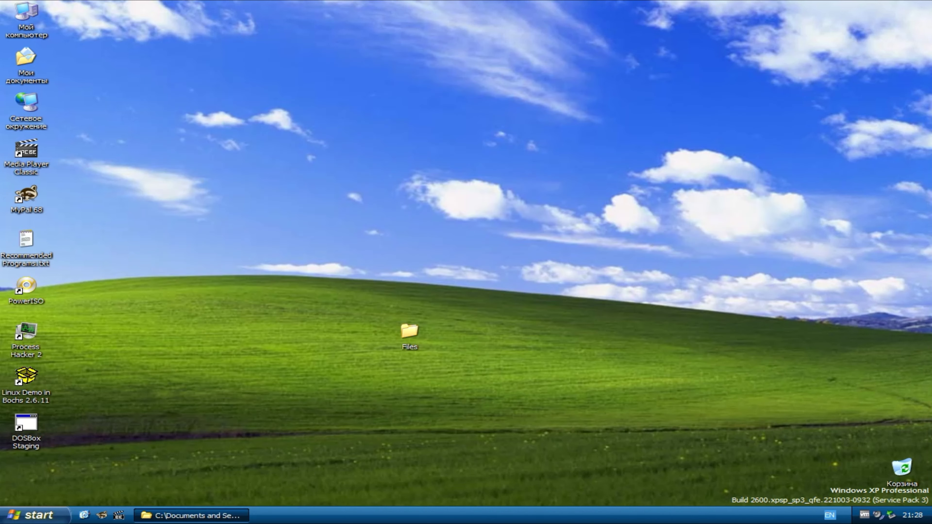
# - Extract the dosbox-x-vsbuild-win32 archive from the Files folder to C:\Soft\DOSBox-X
pyautogui.click(192, 515)
pyautogui.click(398, 121)
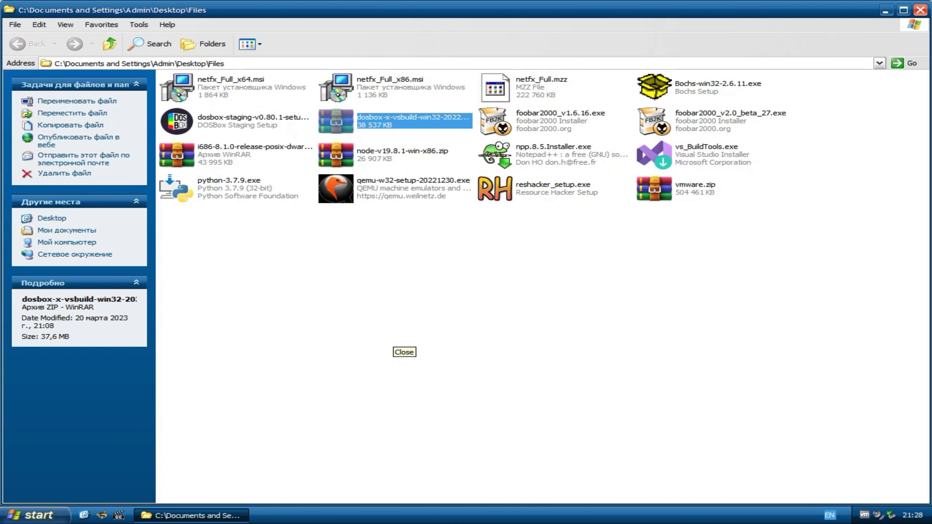
pyautogui.press('Return')
pyautogui.hotkey('alt', 'e')
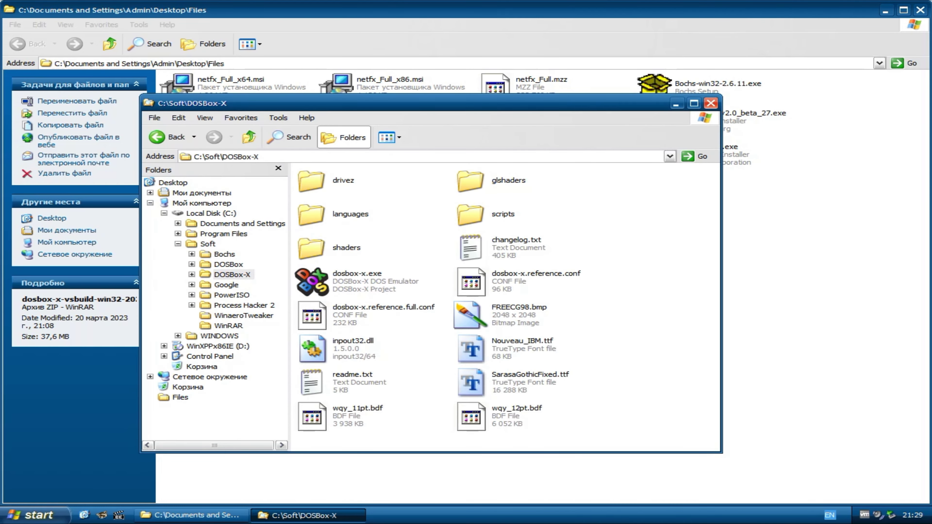
# - Launch DOSBox-X from its extracted folder, check its version with the ver command, and look through its menus
pyautogui.press('Return')
pyautogui.press('Escape')
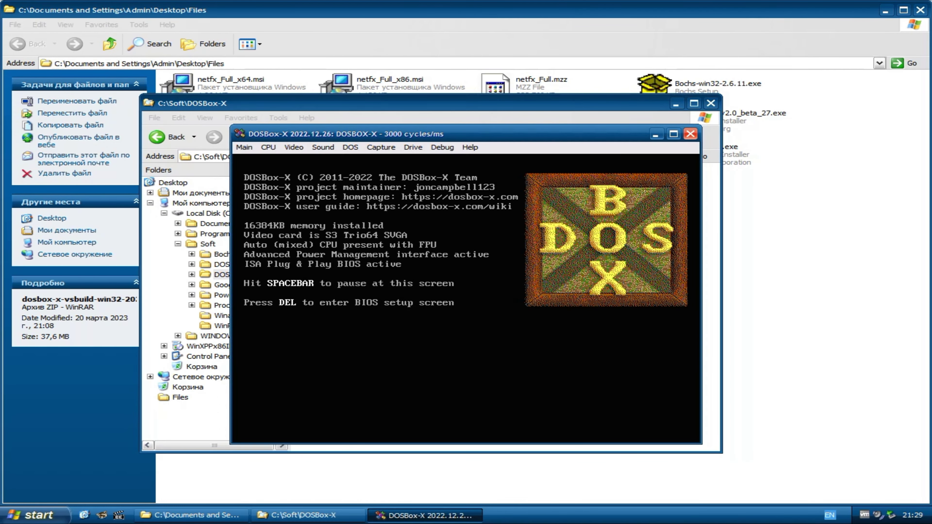
pyautogui.write('ver')
pyautogui.press('Return')
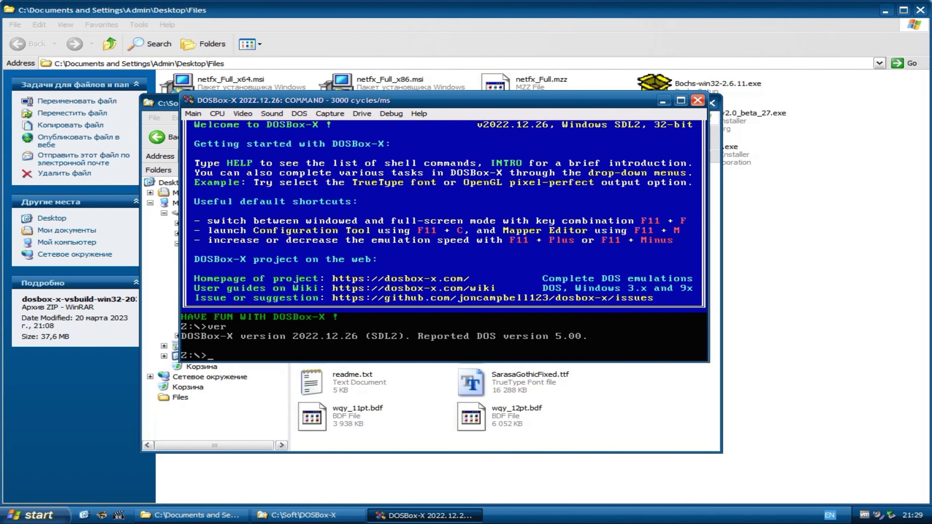
pyautogui.click(391, 114)
pyautogui.moveTo(419, 113)
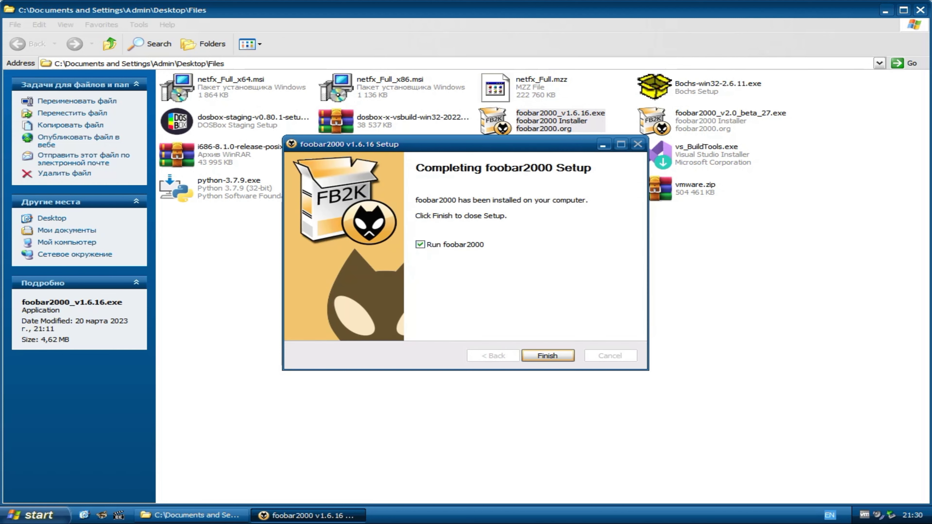
# - Finish the foobar2000 v1.6.16 setup, run the player and apply the Blue color scheme in its quick appearance setup
pyautogui.click(549, 356)
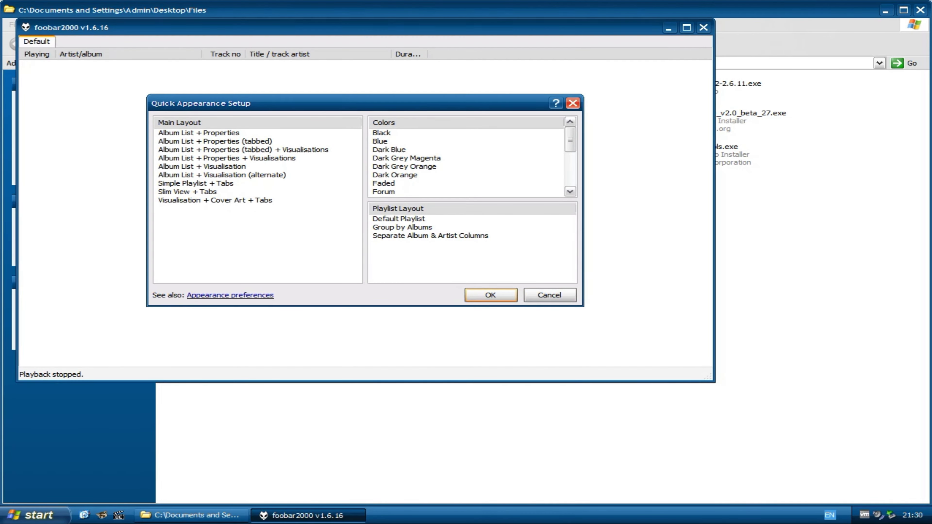
pyautogui.moveTo(365, 103); pyautogui.dragTo(404, 114)
pyautogui.click(421, 153)
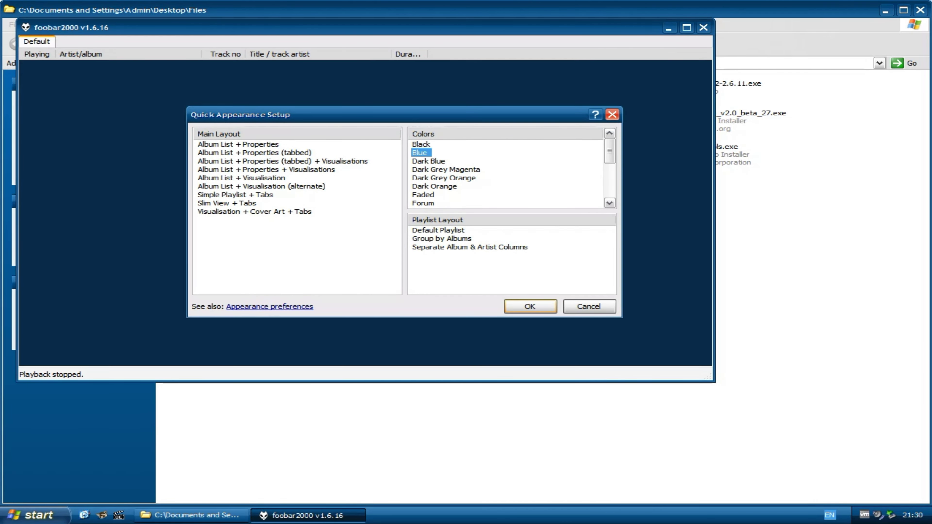
pyautogui.click(529, 306)
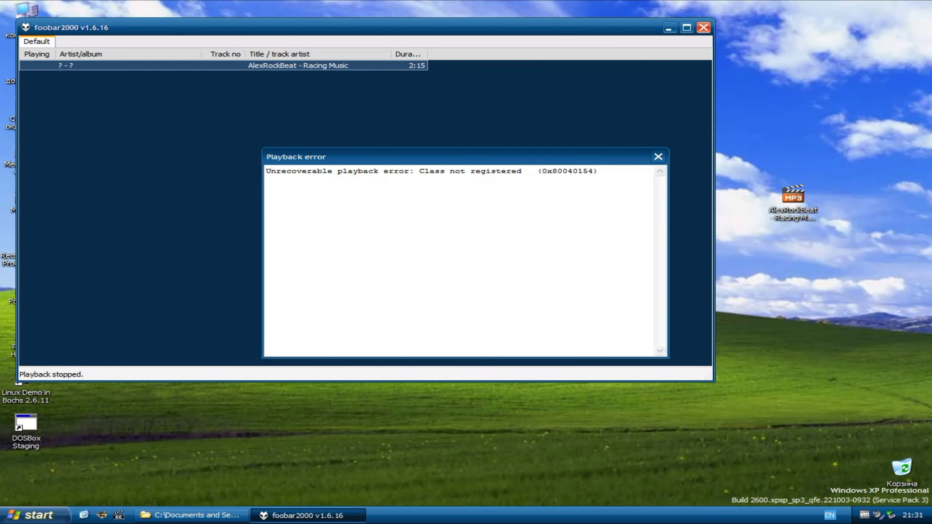
# - Dismiss the playback error and enable layout editing mode in foobar2000's default user interface preferences
pyautogui.click(658, 156)
pyautogui.click(658, 156)
pyautogui.hotkey('ctrl', 'p')
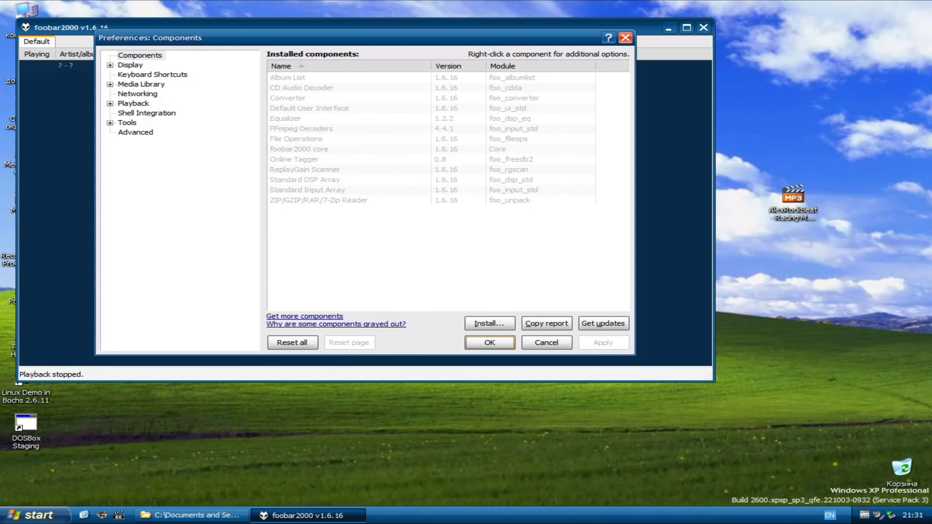
pyautogui.click(109, 65)
pyautogui.click(165, 84)
pyautogui.click(306, 121)
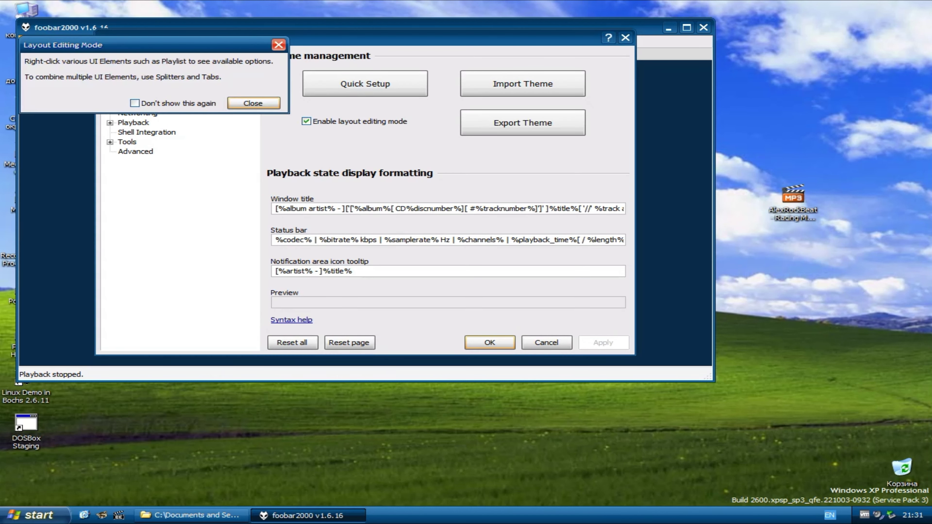
pyautogui.click(253, 103)
pyautogui.click(489, 342)
# - Look through the UI elements that could replace foobar2000's playlist tabs, and close the player without replacing them
pyautogui.rightClick(125, 104)
pyautogui.rightClick(142, 43)
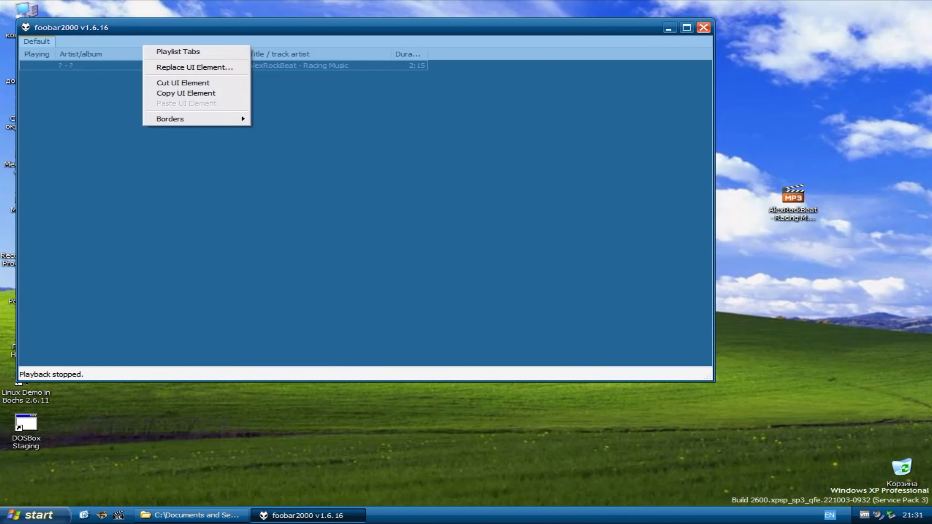
pyautogui.click(191, 67)
pyautogui.scroll(-2, 358, 183)
pyautogui.scroll(-4, 357, 184)
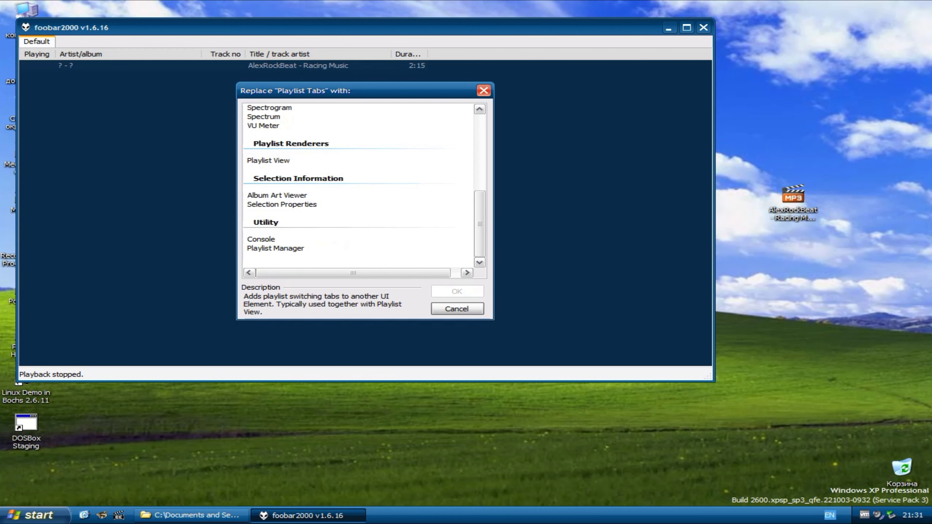
pyautogui.click(483, 91)
pyautogui.click(703, 28)
# - Play the Racing Music MP3 from the desktop in MPC-BE, seek to about one minute, and close the player
pyautogui.click(793, 198)
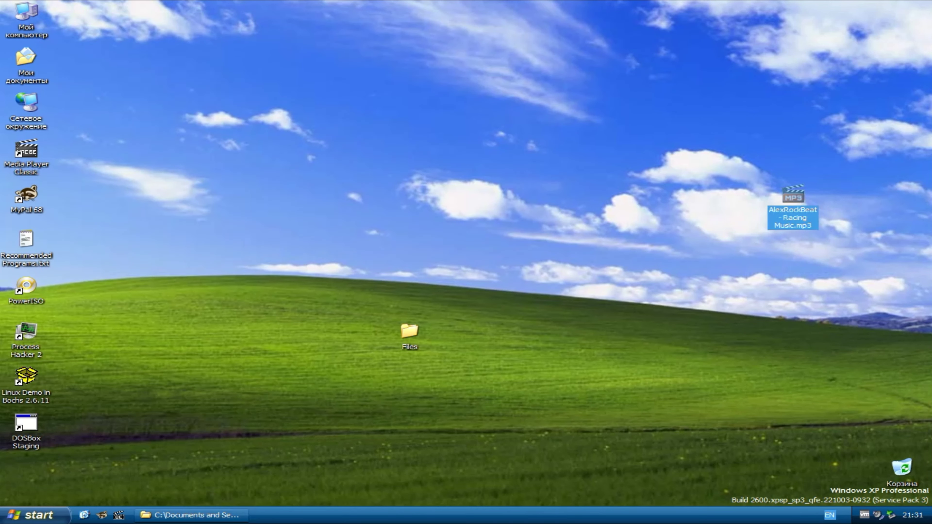
pyautogui.press('Escape')
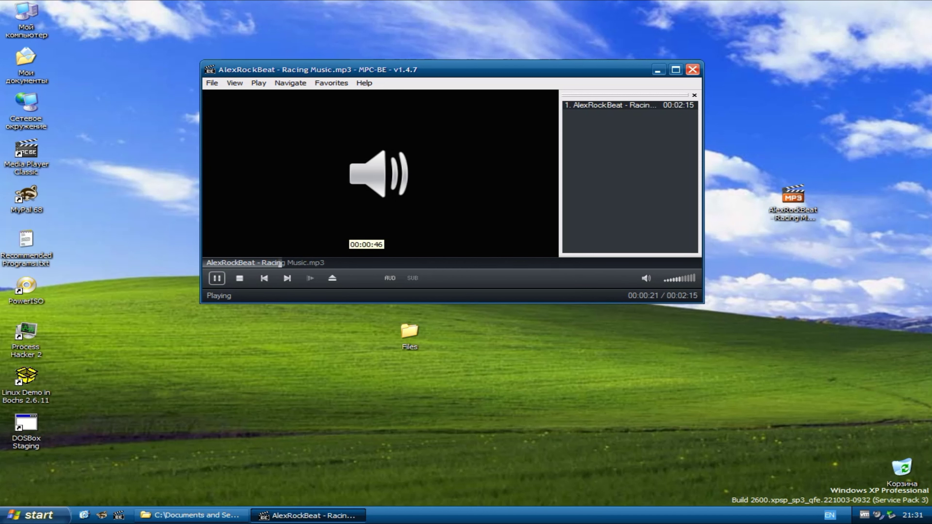
pyautogui.click(413, 263)
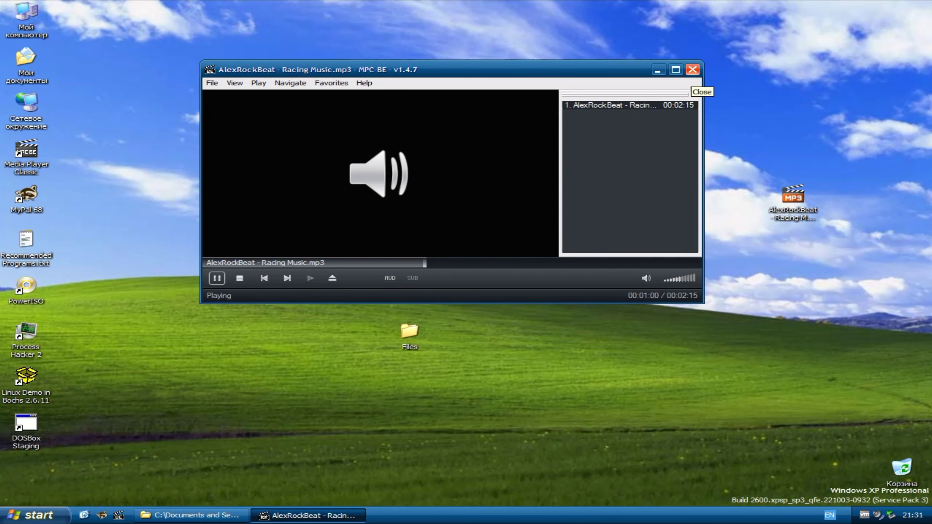
pyautogui.click(693, 70)
pyautogui.press('super+e')
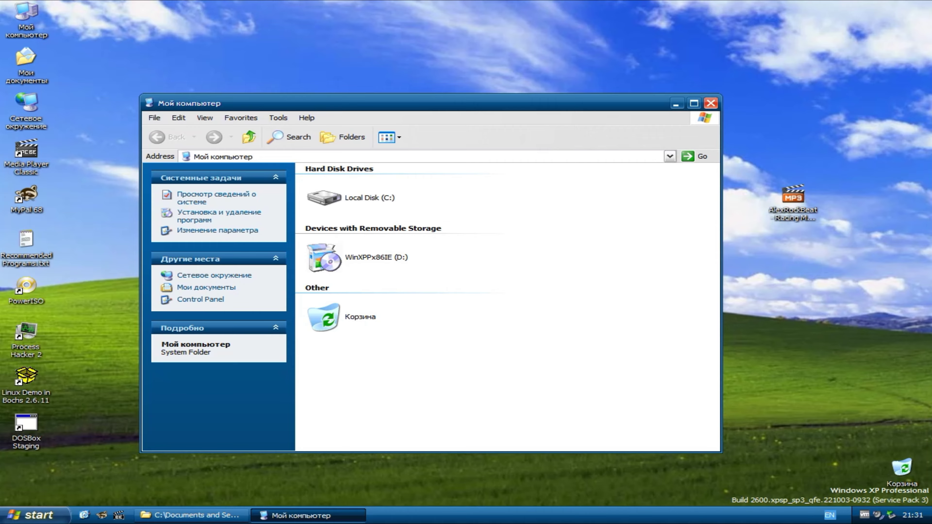
pyautogui.hotkey('alt', 'F4')
# - Extract the contents of the mingw32 folder in the i686-8.1.0-release-posix-dwarf archive to C:\Soft\MinGW
pyautogui.hotkey('alt', 'Tab')
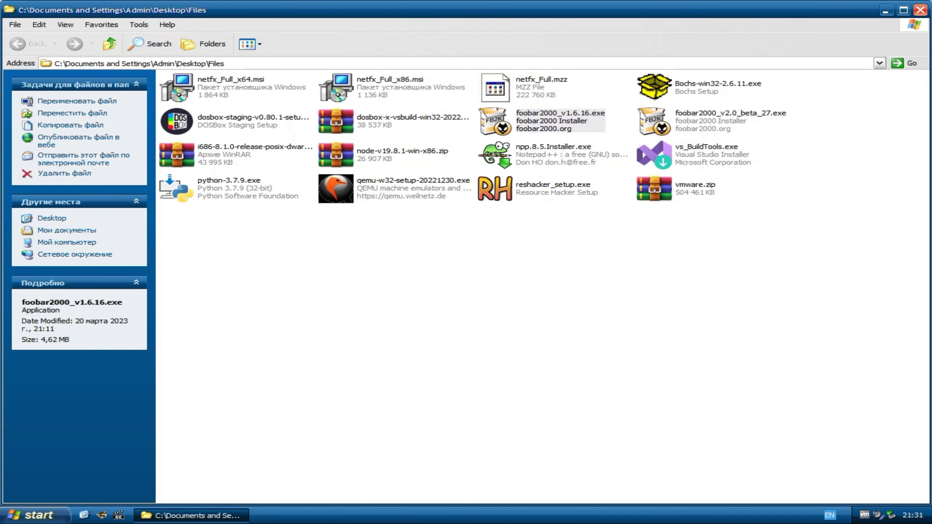
pyautogui.doubleClick(235, 155)
pyautogui.doubleClick(249, 224)
pyautogui.hotkey('ctrl', 'a')
pyautogui.hotkey('alt', 'e')
pyautogui.write('C:')
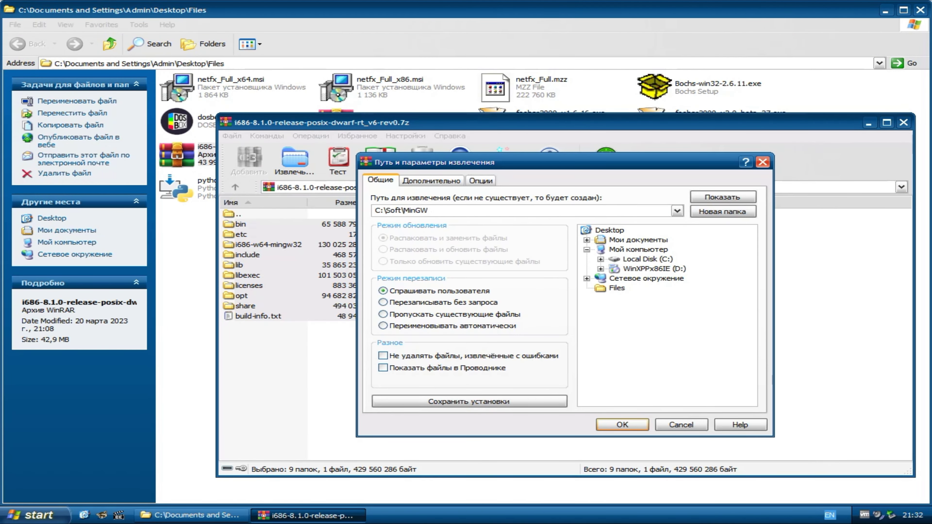
pyautogui.press('Return')
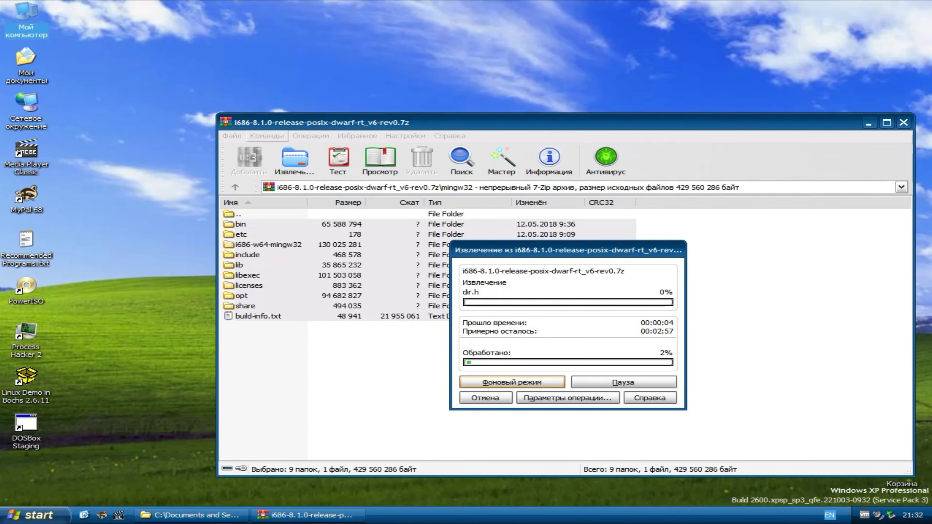
# - Append C:\Soft\MinGW\bin to the system Path environment variable while the archive extracts
pyautogui.press('super+Pause')
pyautogui.doubleClick(87, 265)
pyautogui.write(';C:\\')
pyautogui.press('Return')
pyautogui.press('Escape')
pyautogui.hotkey('alt', 'Tab')
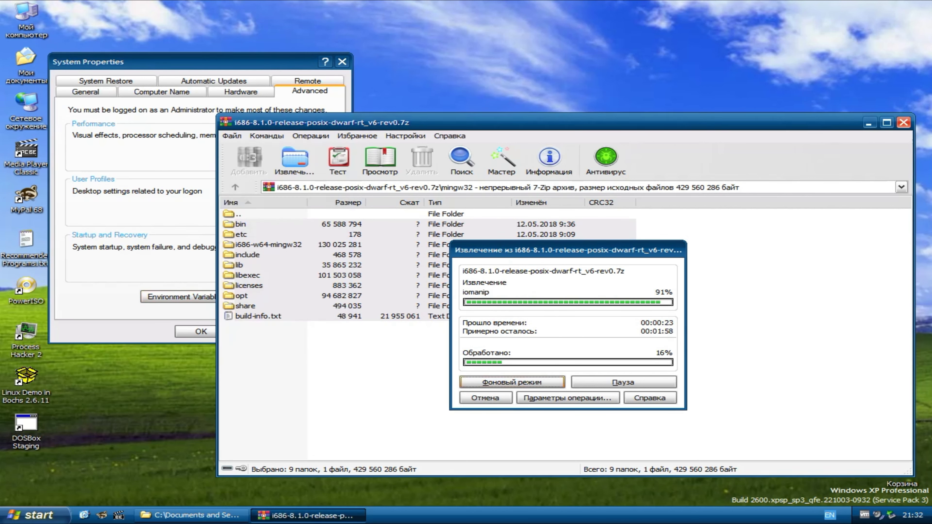
pyautogui.hotkey('alt', 'Tab')
pyautogui.hotkey('alt', 'n')
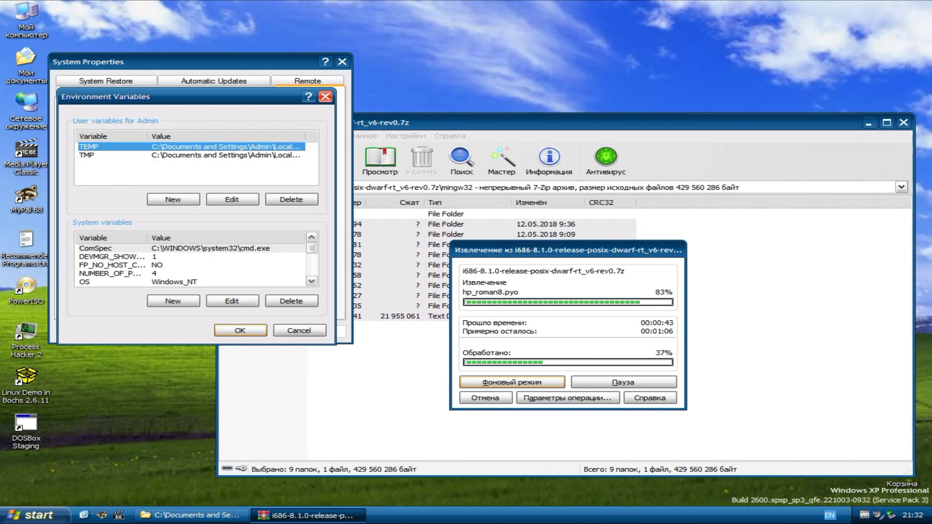
pyautogui.hotkey('alt', 'i')
pyautogui.press('Escape')
pyautogui.press('Escape')
pyautogui.hotkey('alt', 'Tab')
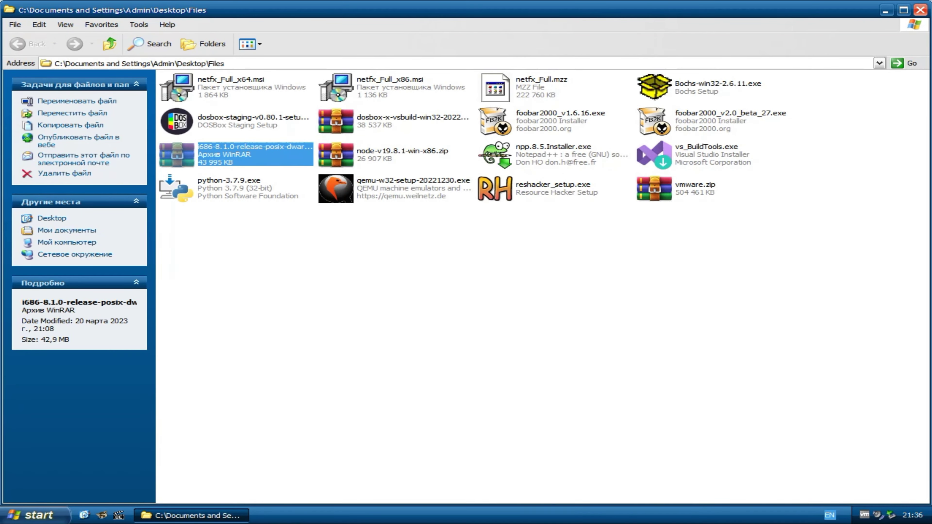
# - Extract the contents of the inner folder of node-v19.8.1-win-x86.zip to c:\soft\nodejs
pyautogui.click(402, 154)
pyautogui.doubleClick(402, 154)
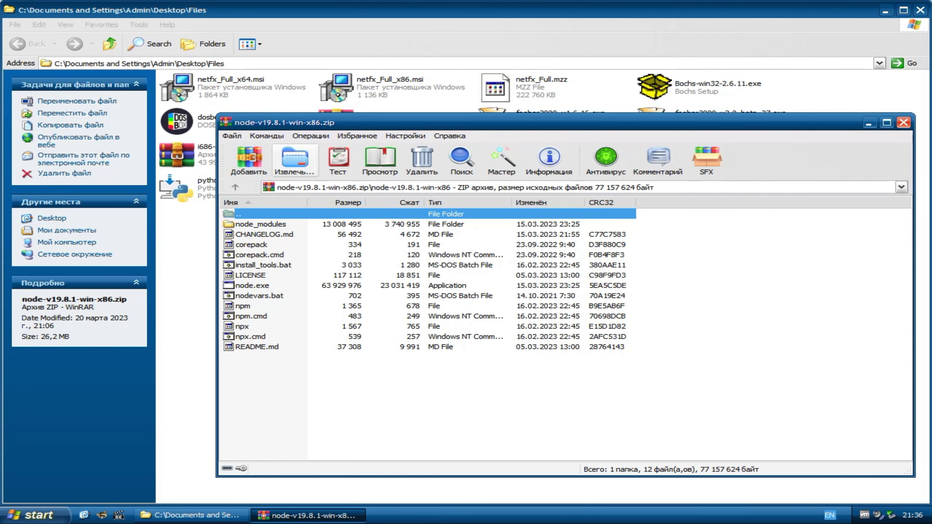
pyautogui.click(295, 160)
pyautogui.write('c:\\soft\\')
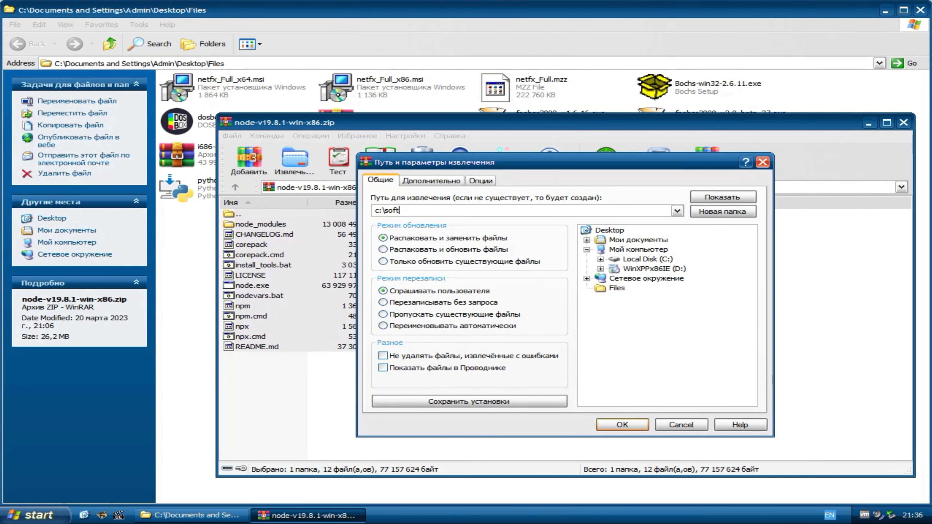
pyautogui.write('nodejs')
pyautogui.press('Return')
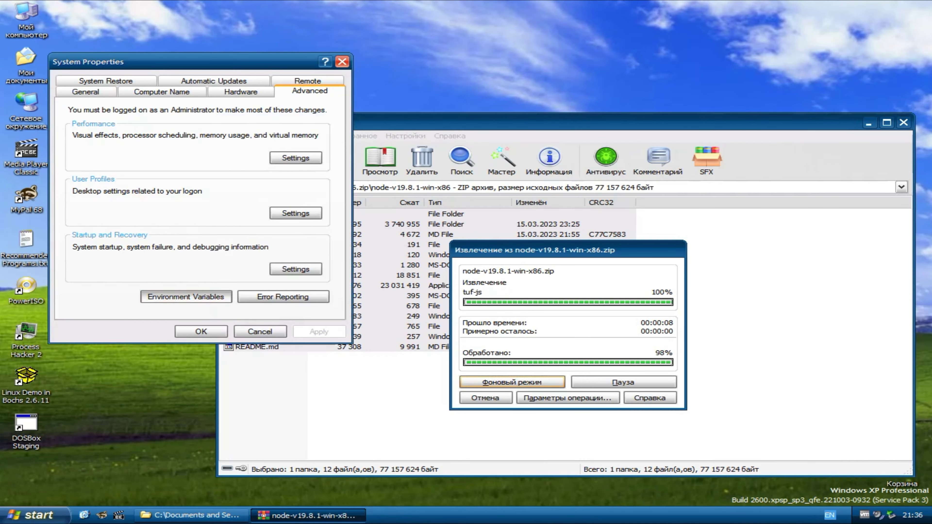
# - Append ;C:\Soft\NodeJS to the end of the system Path environment variable
pyautogui.scroll(-2, 190, 265)
pyautogui.click(86, 273)
pyautogui.click(232, 301)
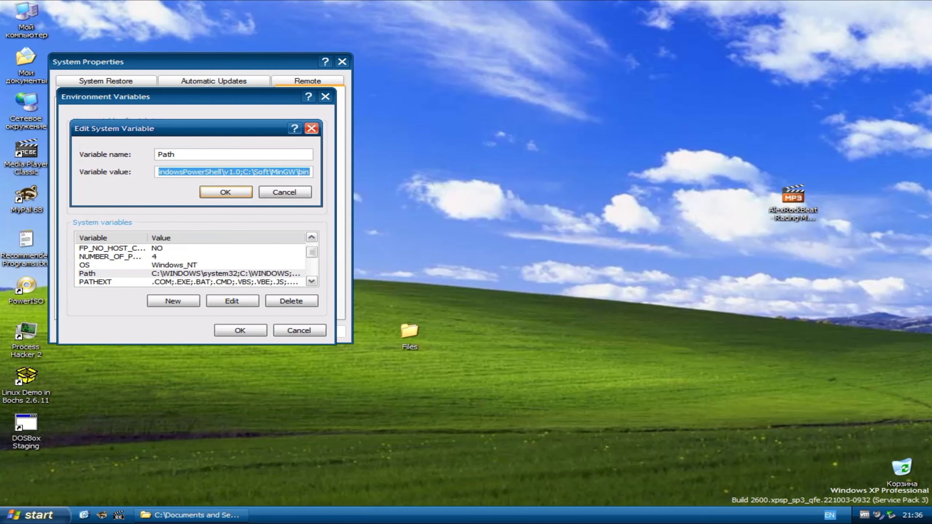
pyautogui.press('End')
pyautogui.write(';C:\\Soft\\NodeJS')
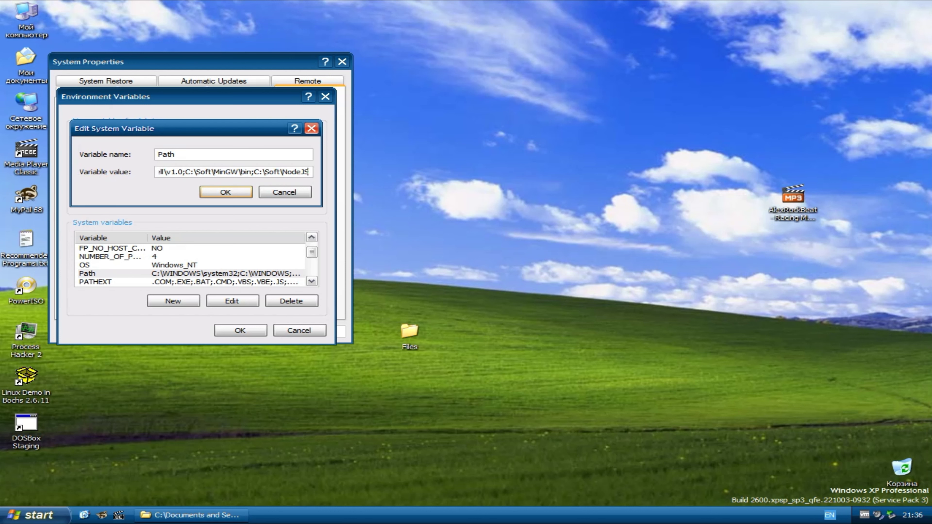
pyautogui.press('Return')
pyautogui.press('Return')
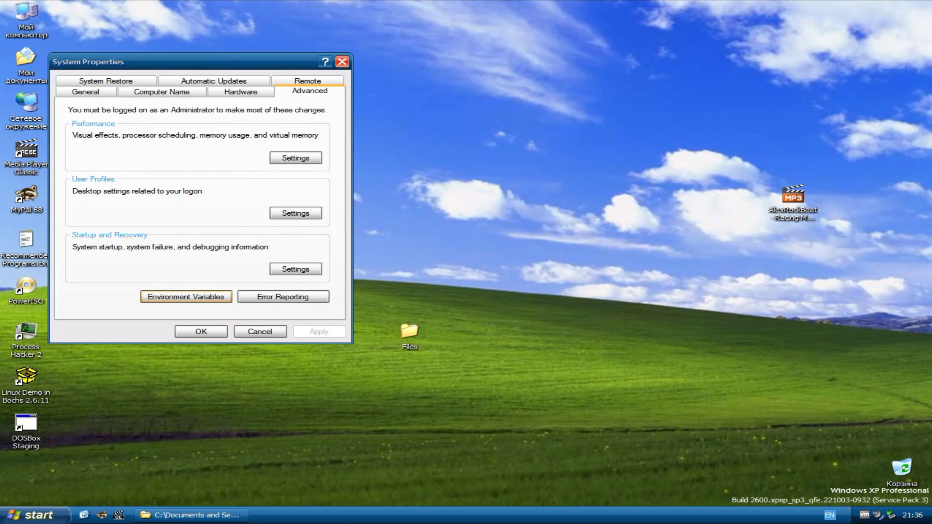
# - Open a command prompt, try to run node, and place the console window beside System Properties
pyautogui.press('super+r')
pyautogui.write('cmd')
pyautogui.press('Return')
pyautogui.write('node')
pyautogui.press('Return')
pyautogui.moveTo(323, 96); pyautogui.dragTo(595, 202)
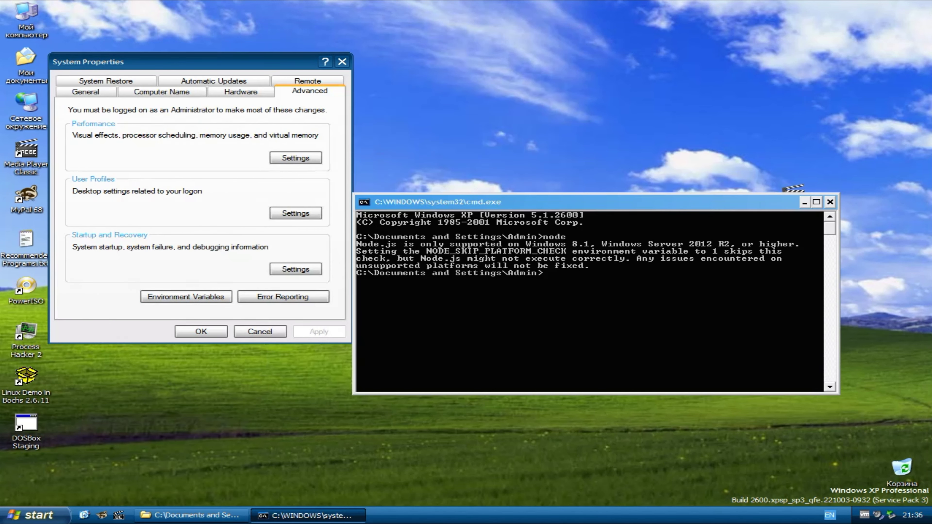
# - Add a system environment variable NODE_SKIP_PLATFORM_CHECK with the value 1
pyautogui.click(186, 297)
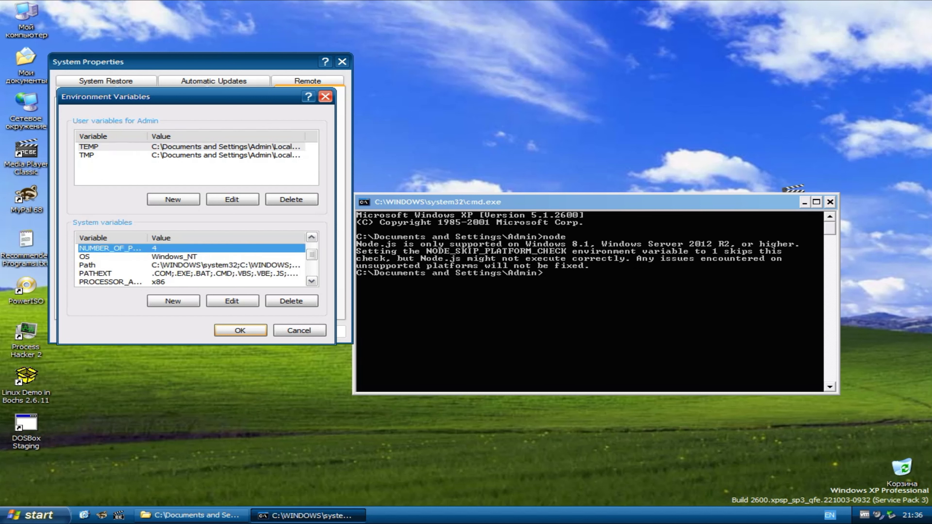
pyautogui.click(172, 300)
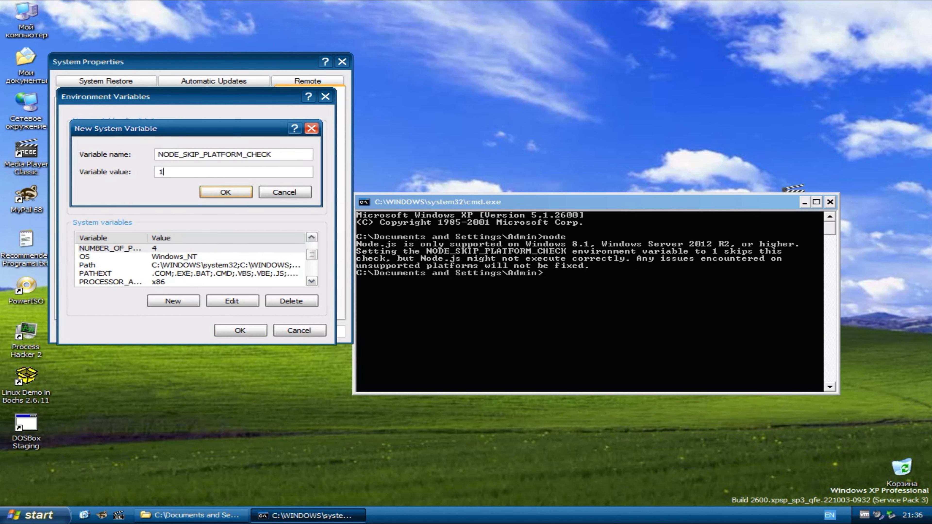
pyautogui.press('Return')
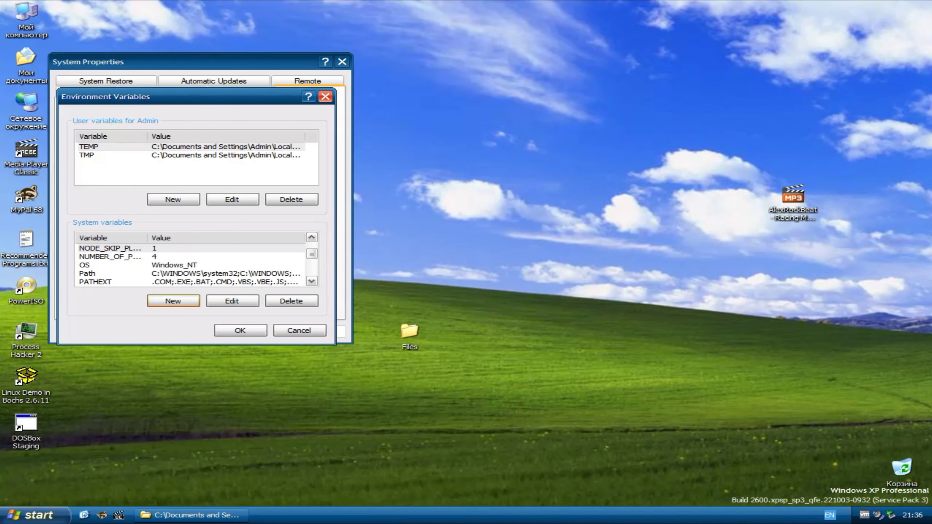
pyautogui.click(240, 330)
# - Start node again from a new command prompt and move its window clear of System Properties
pyautogui.press('super+r')
pyautogui.write('cmd')
pyautogui.press('Return')
pyautogui.write('node')
pyautogui.press('Return')
pyautogui.moveTo(330, 113); pyautogui.dragTo(594, 167)
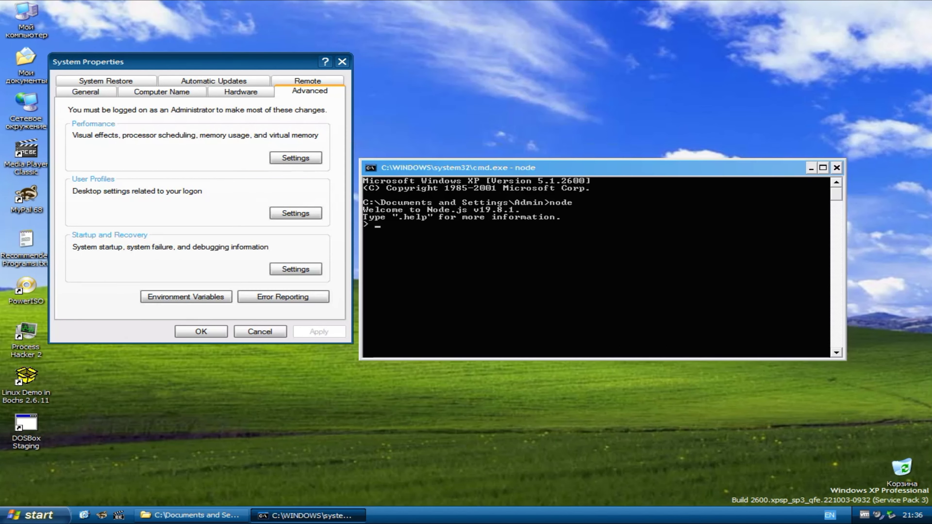
# - Try the .ver and .version commands at the Node.js prompt
pyautogui.write('.ver')
pyautogui.press('Return')
pyautogui.write('.version')
pyautogui.press('Return')
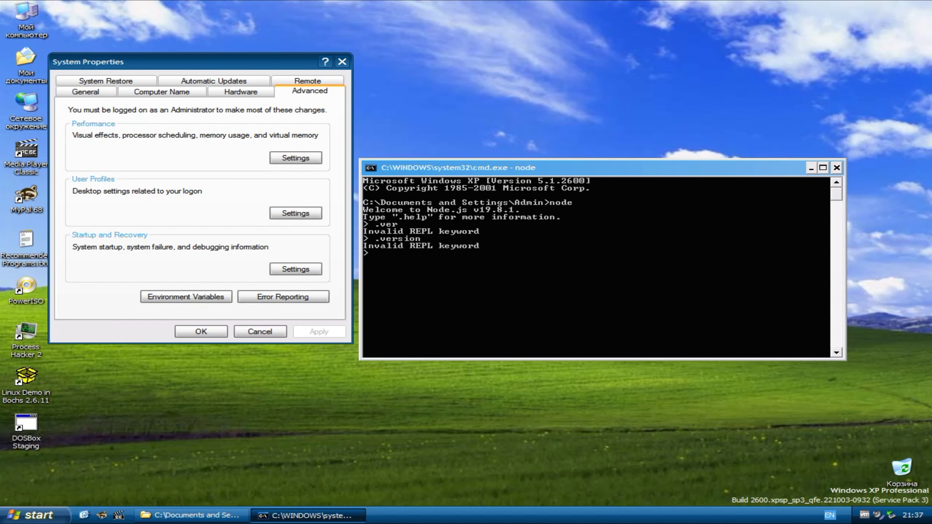
# - Exit the Node.js prompt with .exit and check the installed version with node --version
pyautogui.write('exit()')
pyautogui.press('Return')
pyautogui.write('exit')
pyautogui.press('Return')
pyautogui.write('node')
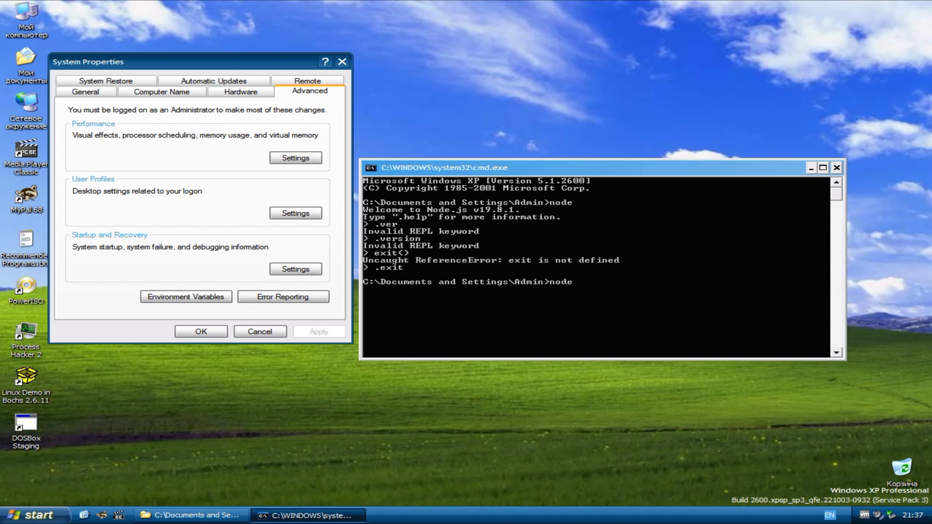
pyautogui.write(' --version')
pyautogui.press('Return')
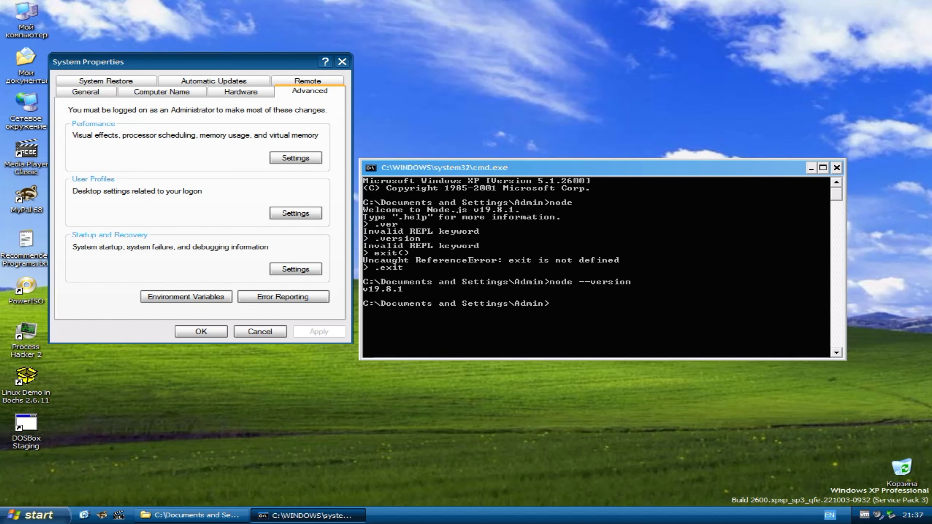
# - Change the Notepad++ interface localization to Russian in its preferences
pyautogui.click(282, 60)
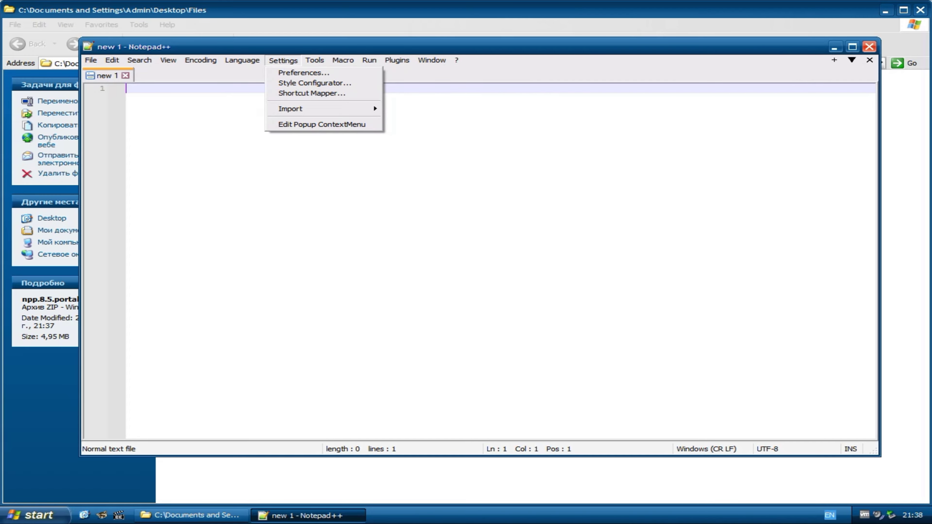
pyautogui.click(299, 73)
pyautogui.click(503, 178)
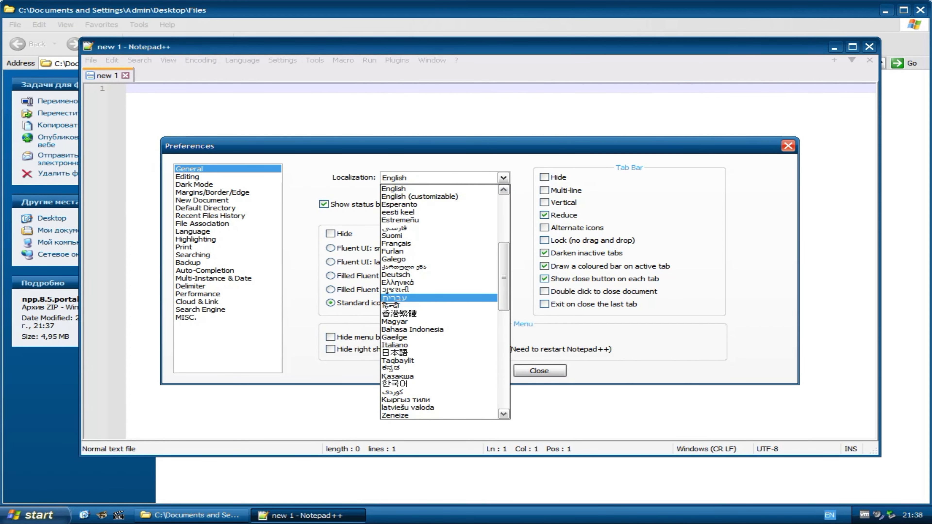
pyautogui.scroll(-9, 439, 298)
pyautogui.click(439, 329)
# - Turn on dark mode in the Notepad++ preferences and close the dialog
pyautogui.click(202, 184)
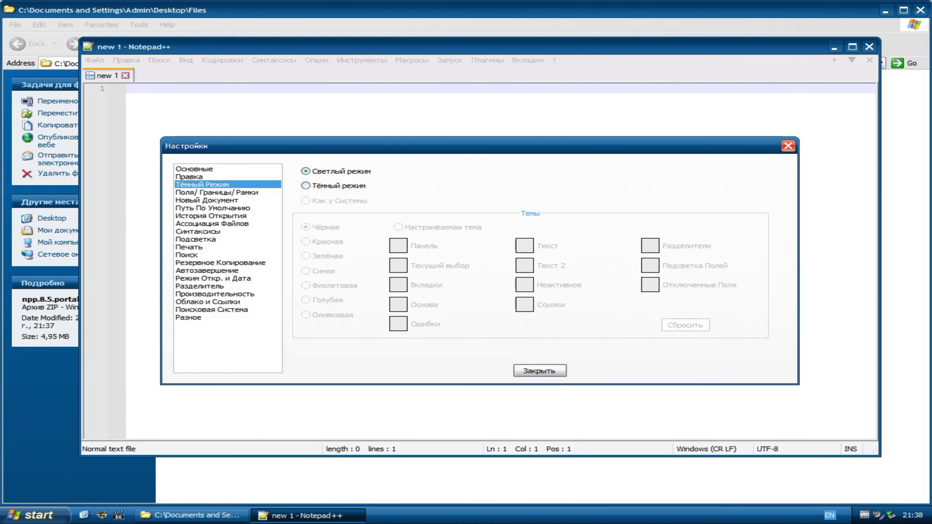
pyautogui.click(305, 185)
pyautogui.moveTo(476, 146); pyautogui.dragTo(520, 173)
pyautogui.press('Escape')
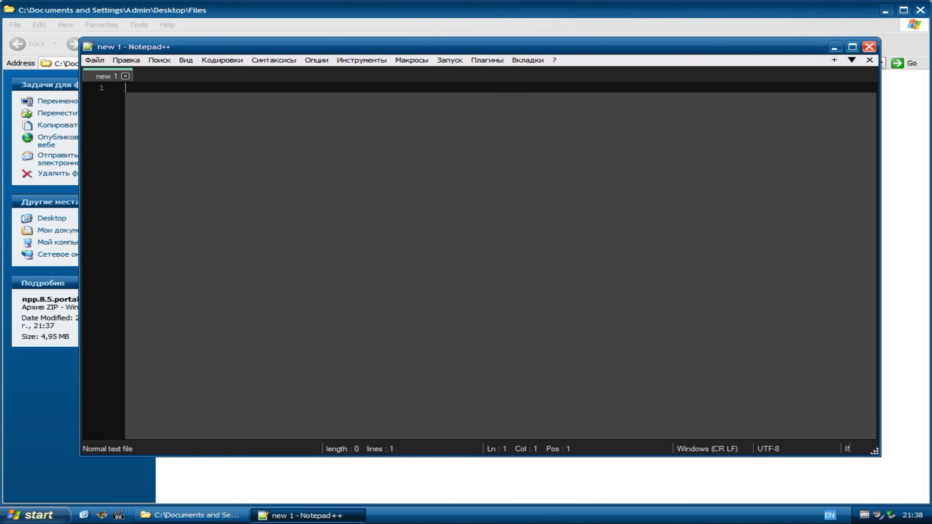
# - Restart Notepad++, view its About information, and dismiss it
pyautogui.click(553, 60)
pyautogui.click(902, 257)
pyautogui.press('F5')
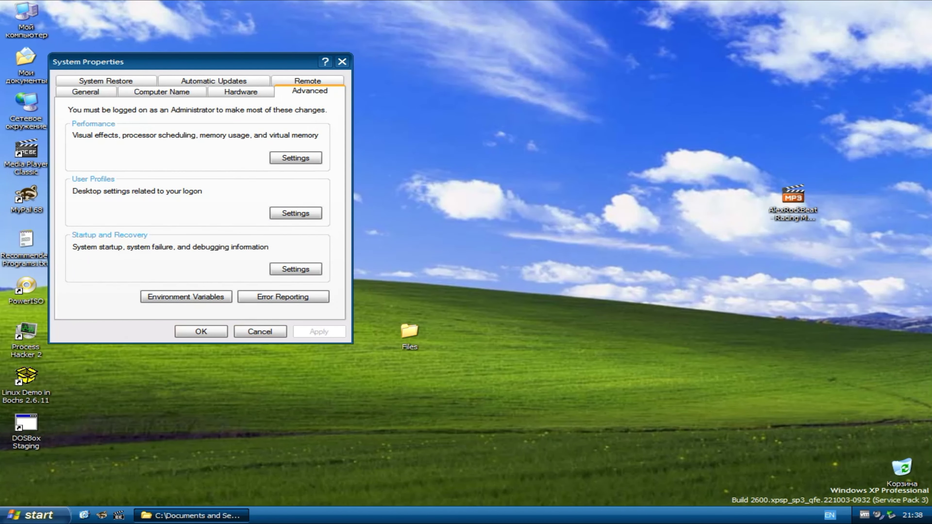
pyautogui.press('super+r')
pyautogui.press('Return')
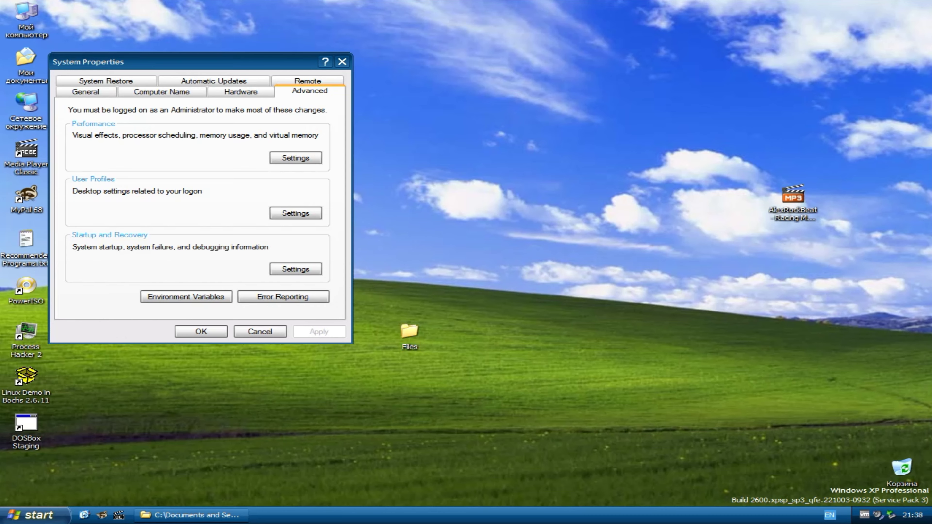
pyautogui.click(554, 60)
pyautogui.click(624, 170)
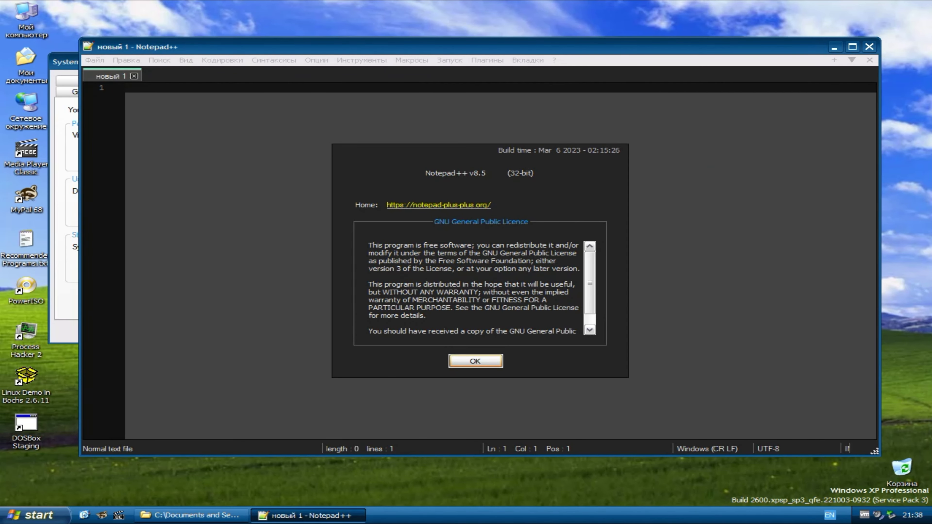
pyautogui.press('Return')
# - Write "Hello, world!" in the new document, test zooming the text, and close Notepad++
pyautogui.write('Hello, world!')
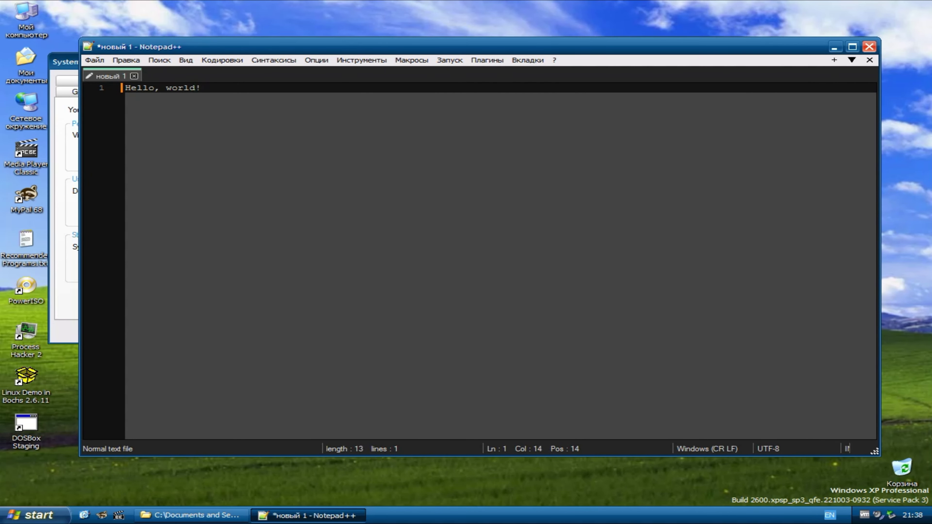
pyautogui.scroll(9, 501, 260)
pyautogui.scroll(-10, 501, 260)
pyautogui.scroll(2, 501, 261)
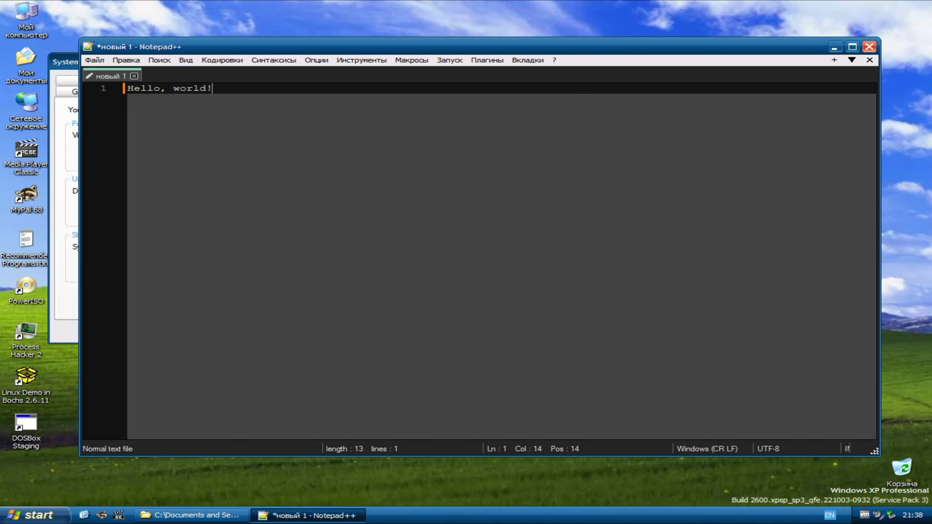
pyautogui.hotkey('alt', 'F4')
pyautogui.hotkey('alt', 'Tab')
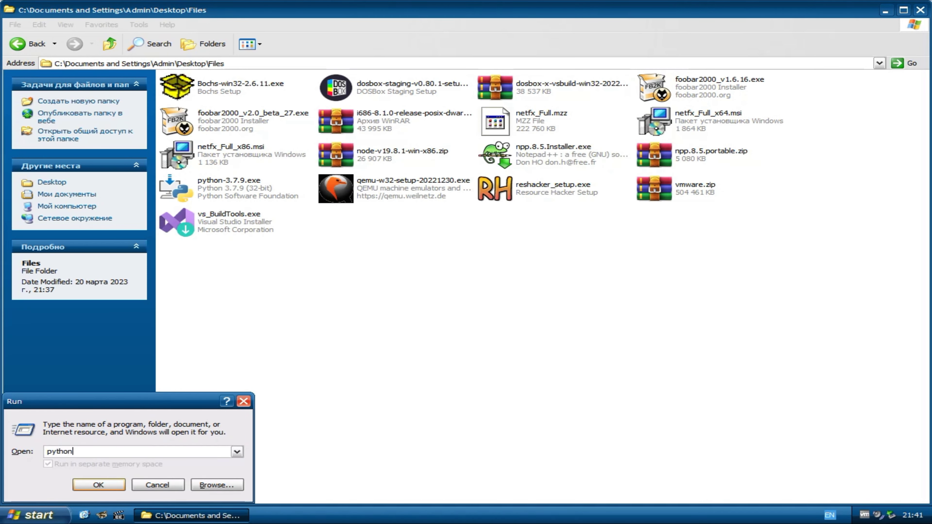
# - Run Python, query sys.version, sys.platform and platform.platform(), and exit the interpreter
pyautogui.press('Return')
pyautogui.write('io')
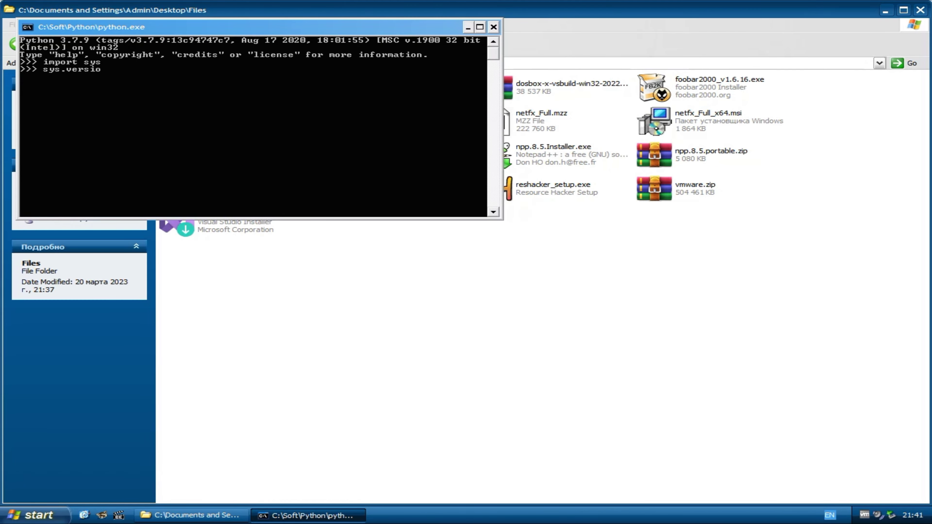
pyautogui.write('n')
pyautogui.press('Return')
pyautogui.moveTo(220, 27); pyautogui.dragTo(430, 243)
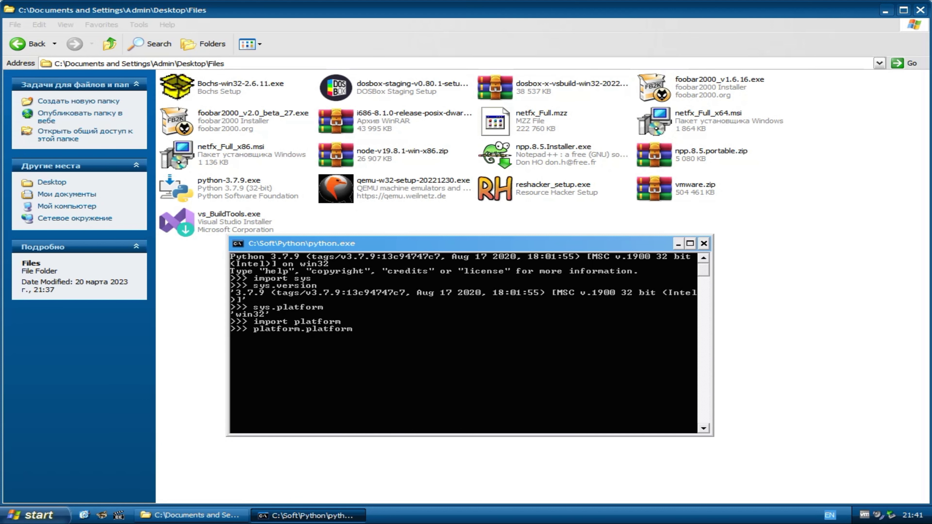
pyautogui.write('()')
pyautogui.press('Return')
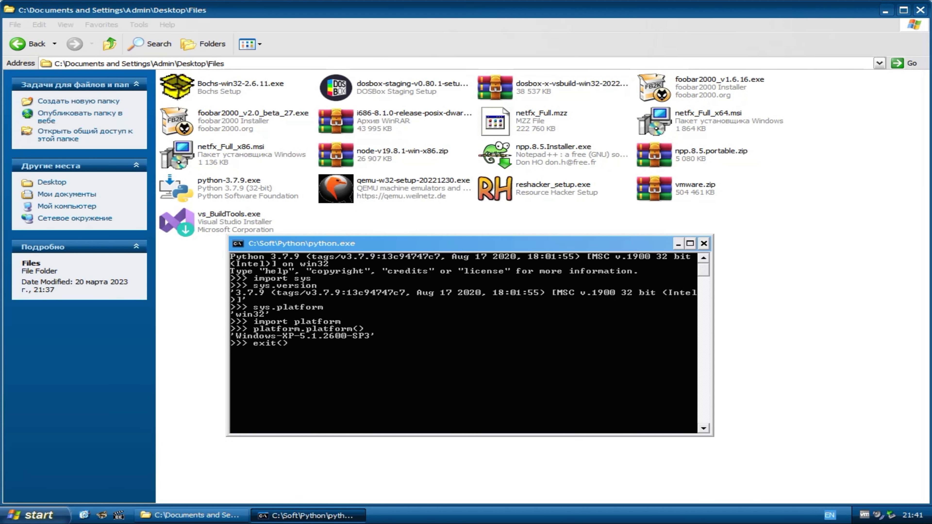
pyautogui.write('exit()')
pyautogui.press('Return')
# - Try to run reshacker_setup.exe, and enable a Windows compatibility mode for it to start the setup
pyautogui.doubleClick(538, 188)
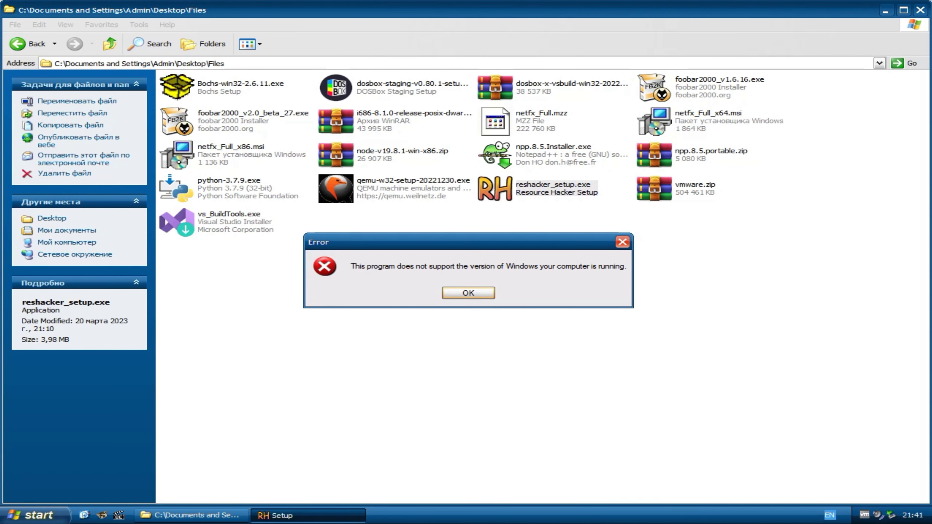
pyautogui.press('Return')
pyautogui.rightClick(529, 194)
pyautogui.click(572, 418)
pyautogui.click(632, 222)
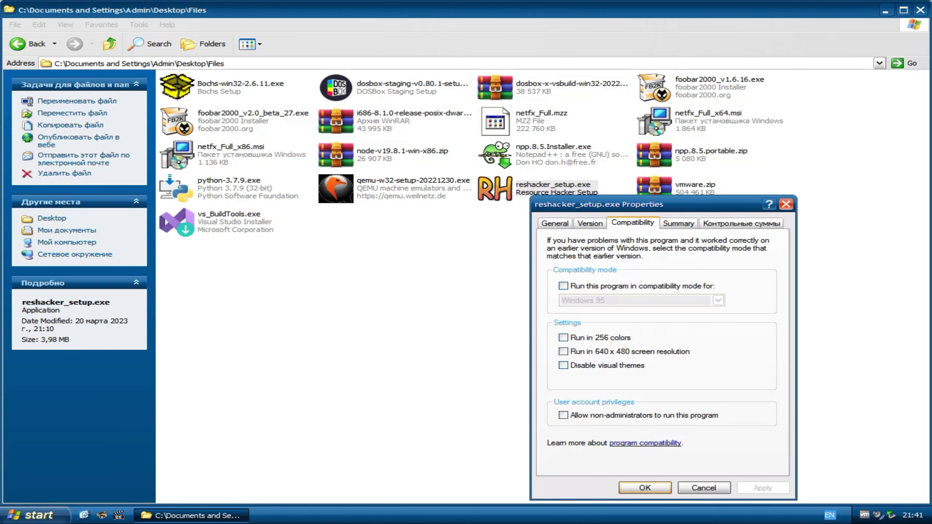
pyautogui.click(562, 286)
pyautogui.click(635, 300)
pyautogui.click(635, 405)
pyautogui.press('Return')
pyautogui.press('Return')
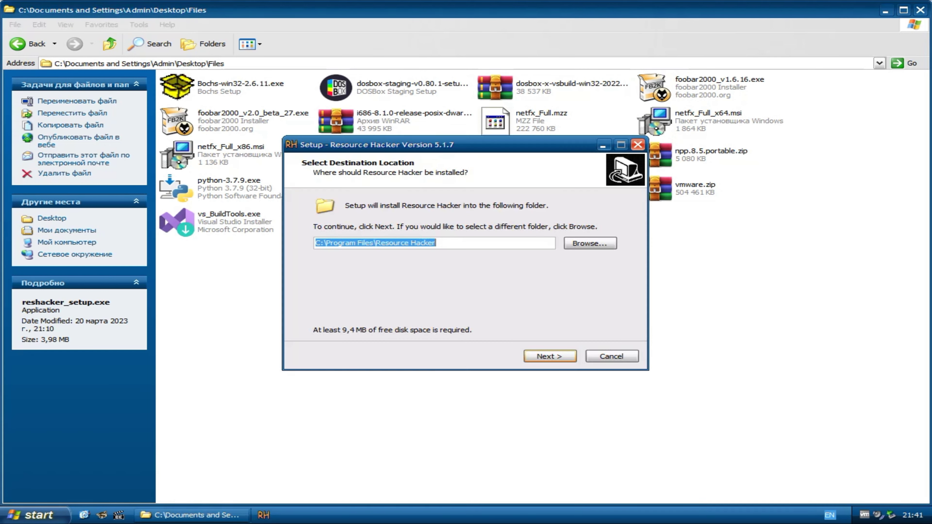
# - Install Resource Hacker into C:\Soft\Resource Hacker and finish the setup
pyautogui.click(363, 242)
pyautogui.press('Delete')
pyautogui.press('Delete')
pyautogui.press('Delete')
pyautogui.press('BackSpace')
pyautogui.press('BackSpace')
pyautogui.press('BackSpace')
pyautogui.press('BackSpace')
pyautogui.press('BackSpace')
pyautogui.press('BackSpace')
pyautogui.press('BackSpace')
pyautogui.press('BackSpace')
pyautogui.press('BackSpace')
pyautogui.press('BackSpace')
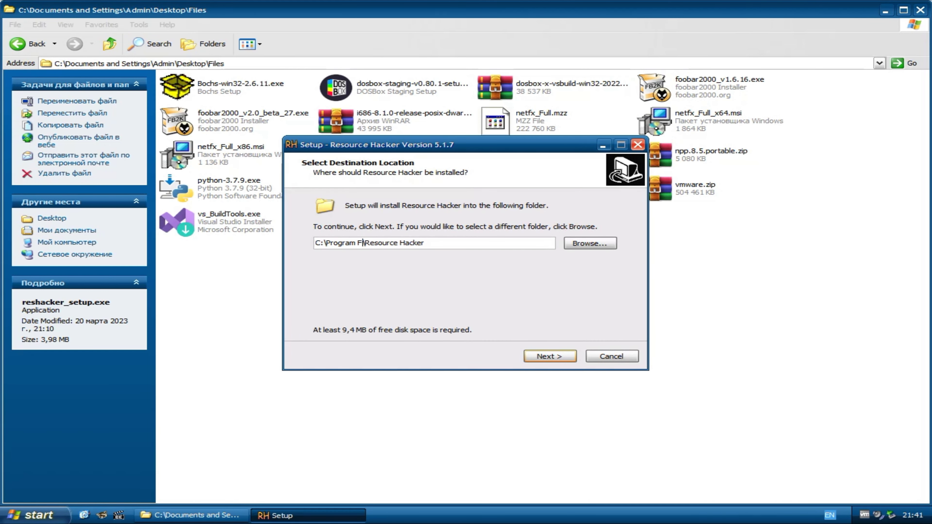
pyautogui.write('bin')
pyautogui.hotkey('alt', 'n')
pyautogui.press('Return')
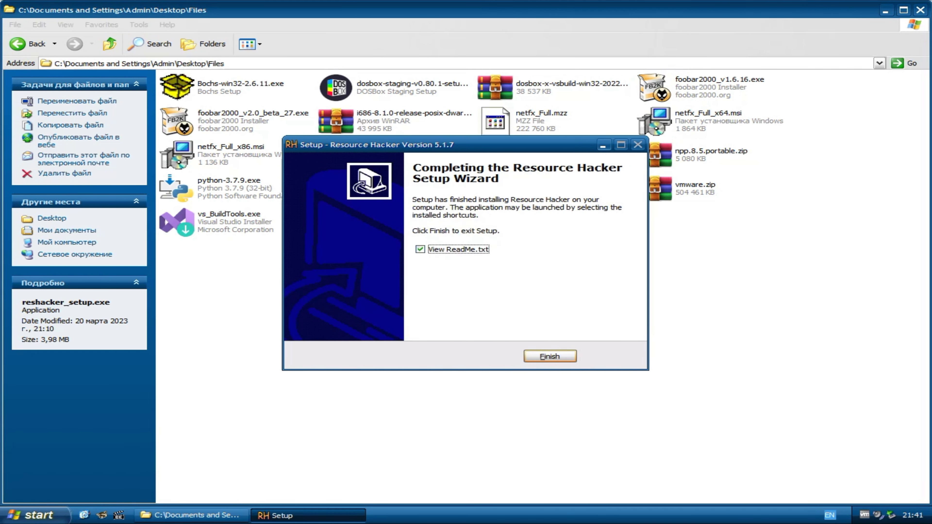
pyautogui.press('Return')
# - Launch Resource Hacker from the installed programs, view its About information, and close it
pyautogui.press('super')
pyautogui.moveTo(68, 472)
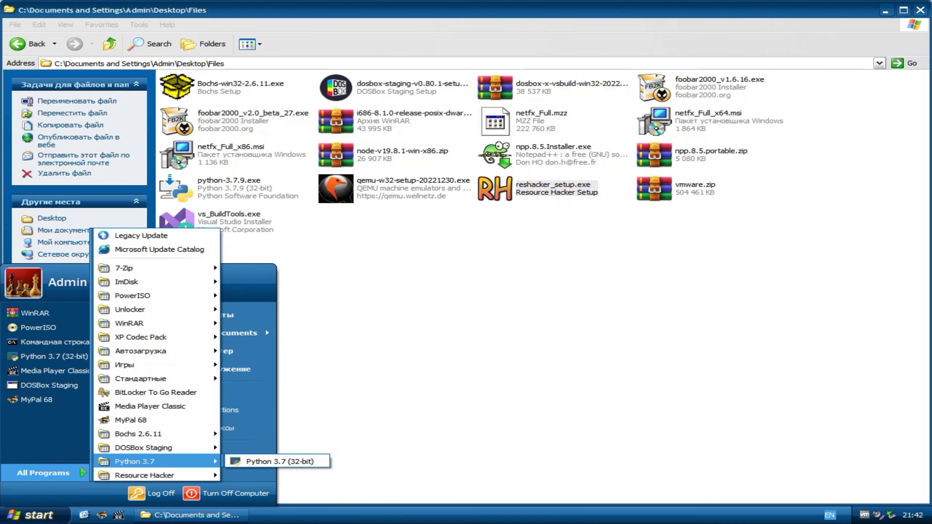
pyautogui.moveTo(157, 476)
pyautogui.click(286, 475)
pyautogui.hotkey('alt', 'h')
pyautogui.press('Down')
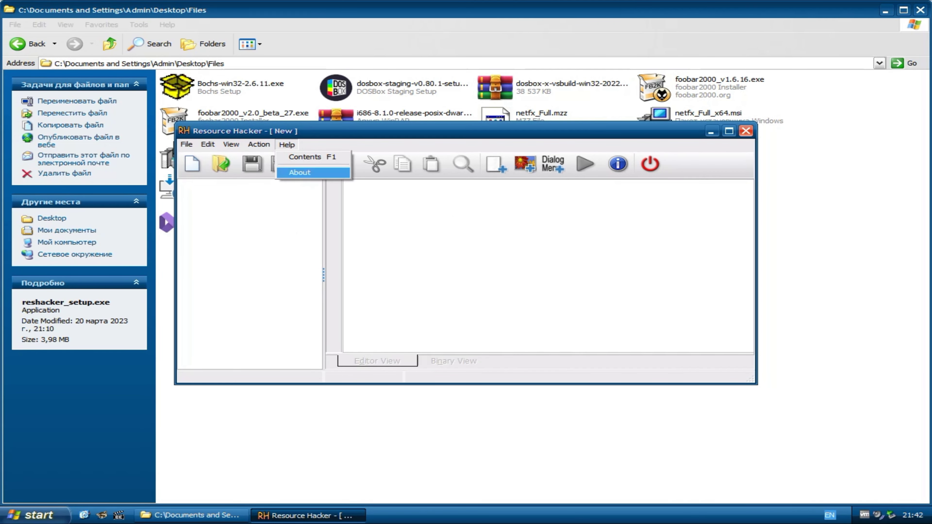
pyautogui.press('Return')
pyautogui.press('Return')
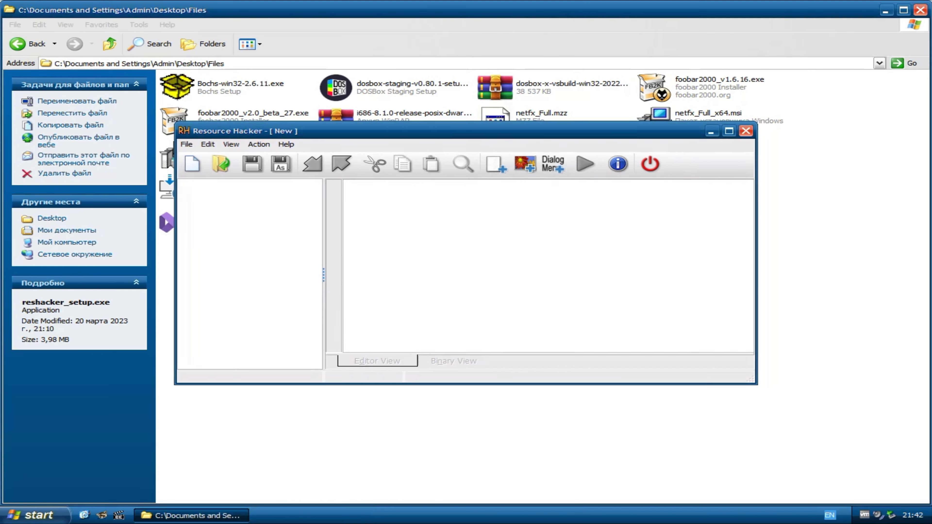
pyautogui.hotkey('alt', 'F4')
# - Try to run the Visual Studio installer from vs_BuildTools.exe
pyautogui.doubleClick(216, 221)
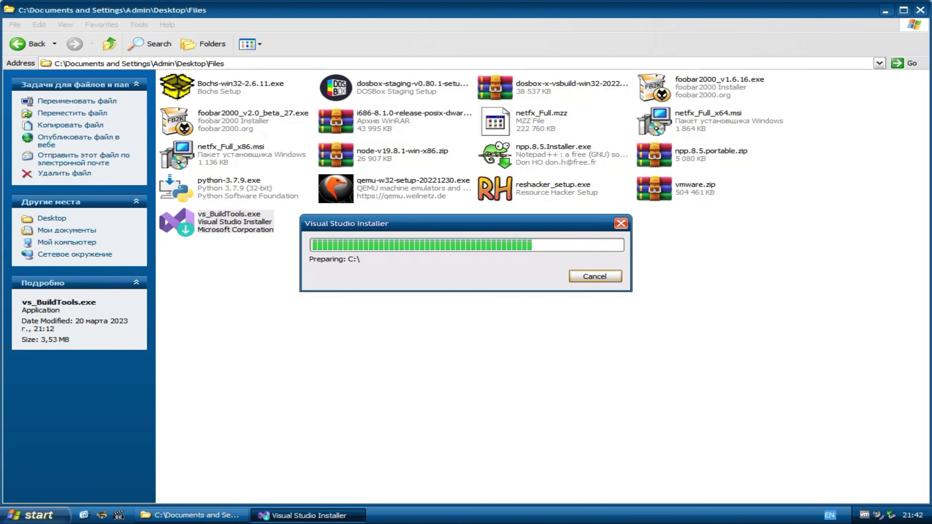
pyautogui.press('Return')
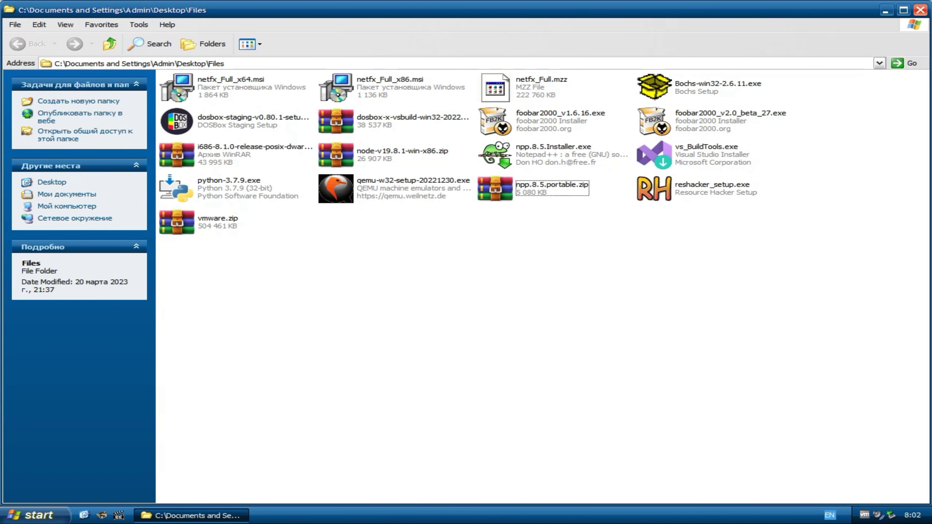
# - Open the VMware Workstation folder in vmware.zip, widen the name column, and run VMware-workstation-full-10.0.4-2249910.exe
pyautogui.doubleClick(217, 222)
pyautogui.doubleClick(264, 223)
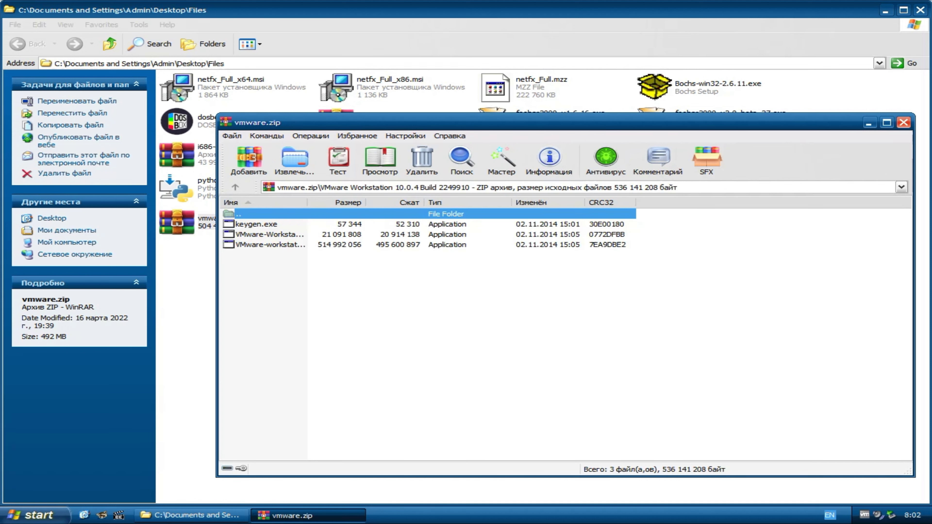
pyautogui.moveTo(306, 202); pyautogui.dragTo(449, 202)
pyautogui.doubleClick(315, 245)
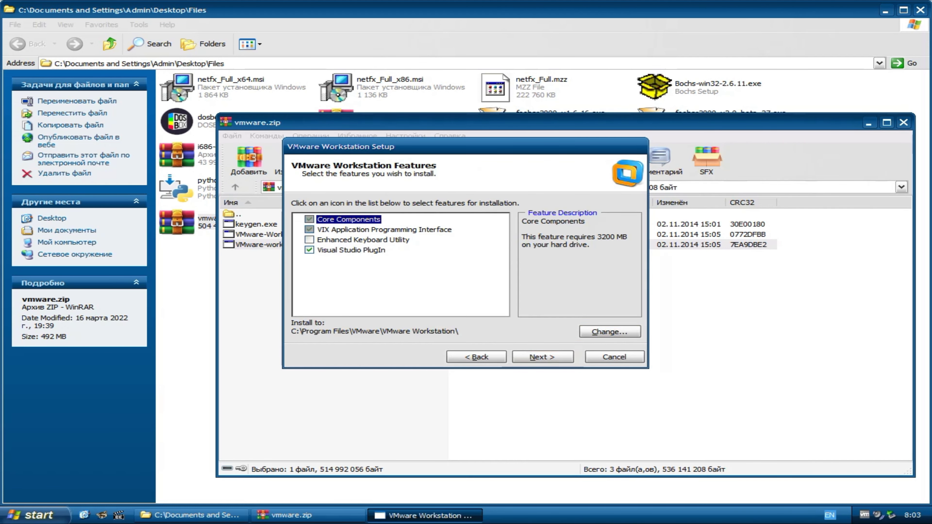
# - Set the Core Components install folder to C:\Soft\VMware
pyautogui.hotkey('alt', 'c')
pyautogui.click(429, 278)
pyautogui.press('Return')
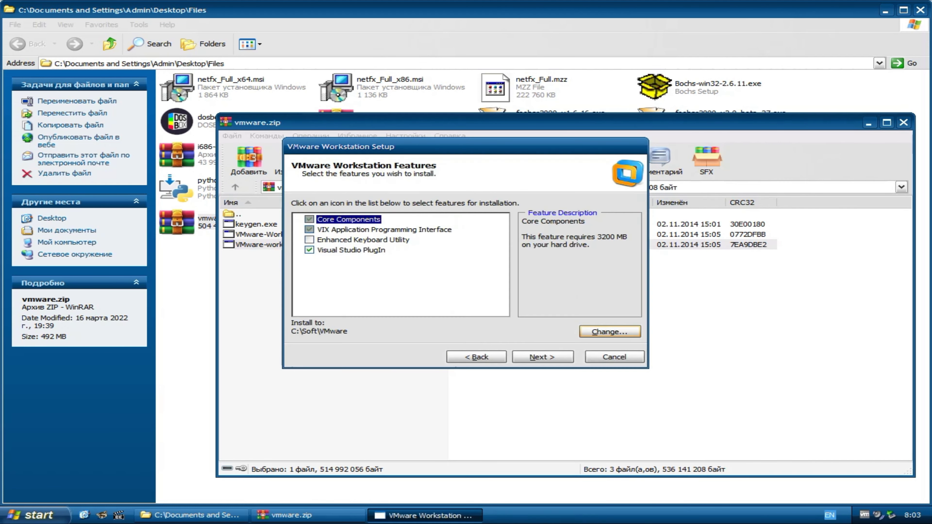
# - Create a VIX folder inside VMware and use it as the VIX Application Programming Interface install directory
pyautogui.click(383, 229)
pyautogui.hotkey('alt', 'c')
pyautogui.click(400, 278)
pyautogui.scroll(-4, 458, 264)
pyautogui.click(449, 247)
pyautogui.click(398, 334)
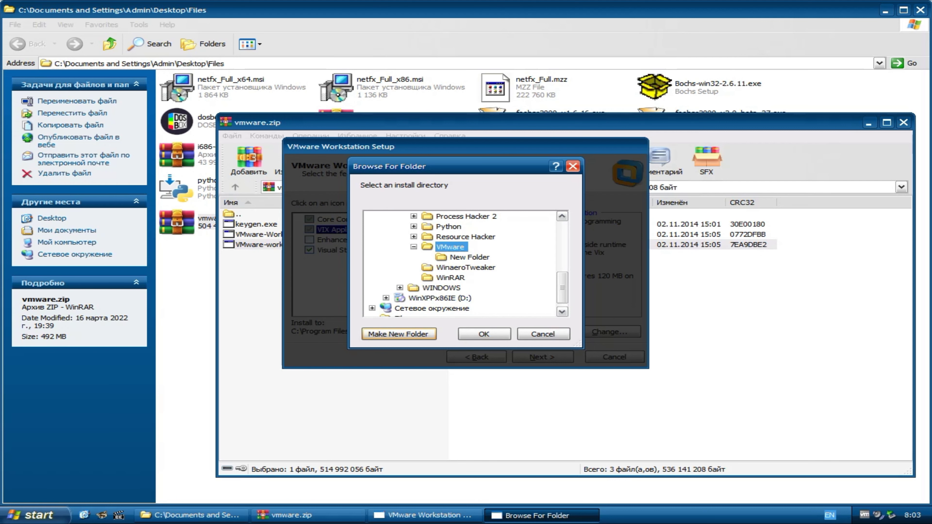
pyautogui.write('VIX')
pyautogui.press('Return')
pyautogui.press('Return')
# - Go through the remaining VMware Workstation setup pages, finish the installation, and close the vmware.zip archive
pyautogui.press('Return')
pyautogui.press('Return')
pyautogui.press('Return')
pyautogui.press('Return')
pyautogui.press('Return')
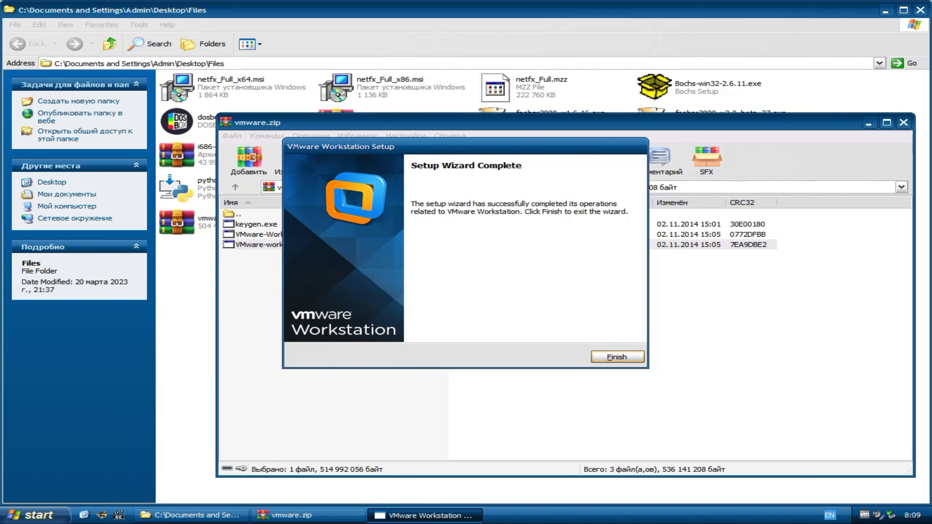
pyautogui.click(615, 357)
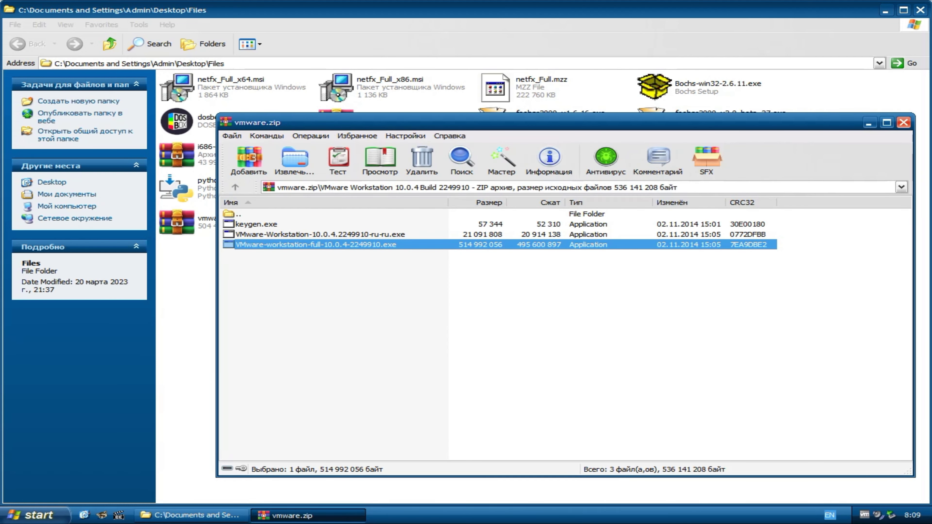
pyautogui.click(903, 122)
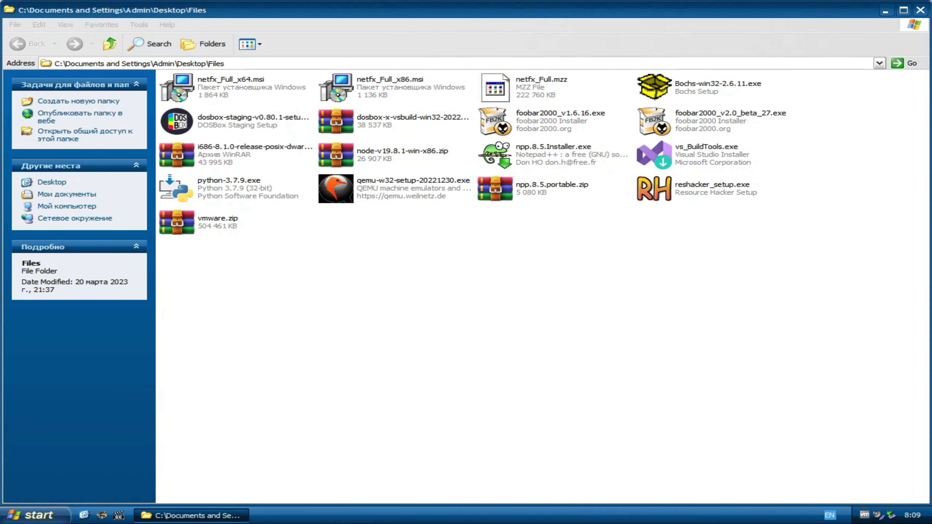
# - Minimize the Files folder window and start VMware Workstation from the desktop
pyautogui.click(191, 515)
pyautogui.click(26, 473)
pyautogui.doubleClick(26, 473)
# - Open the VMware Workstation preferences, look at Shared VMs, and change an option under Devices
pyautogui.hotkey('ctrl', 'p')
pyautogui.click(257, 208)
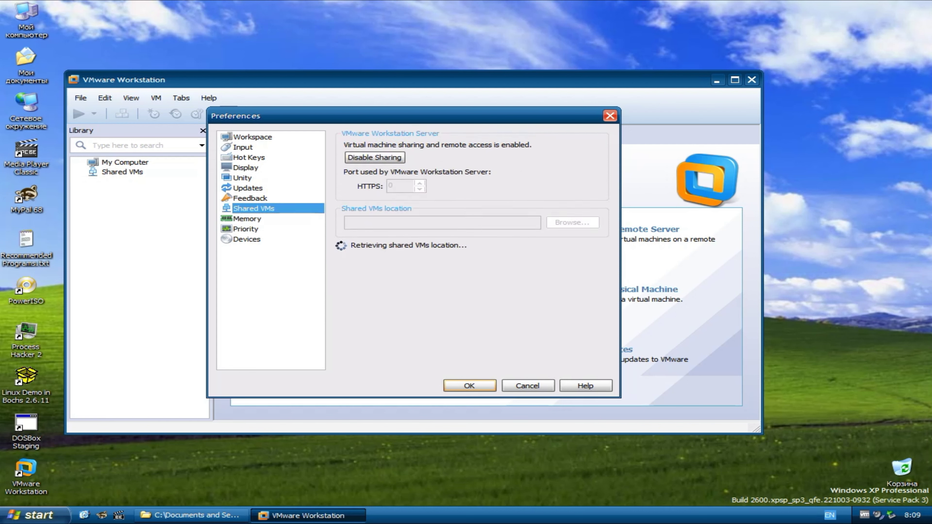
pyautogui.click(257, 239)
pyautogui.click(348, 173)
pyautogui.click(470, 385)
# - Start a new virtual machine, leave its operating system for later installation, and choose Other as the guest operating system type
pyautogui.click(372, 245)
pyautogui.click(401, 277)
pyautogui.press('Return')
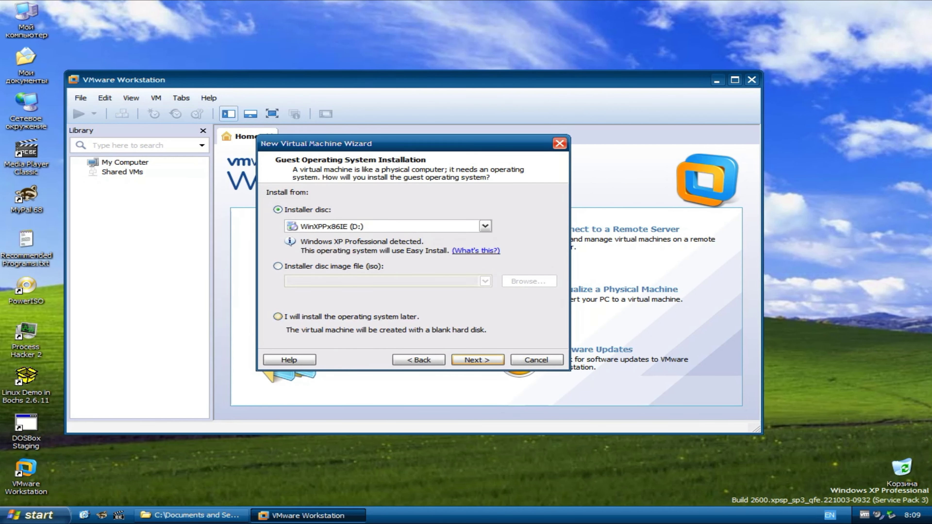
pyautogui.press('Return')
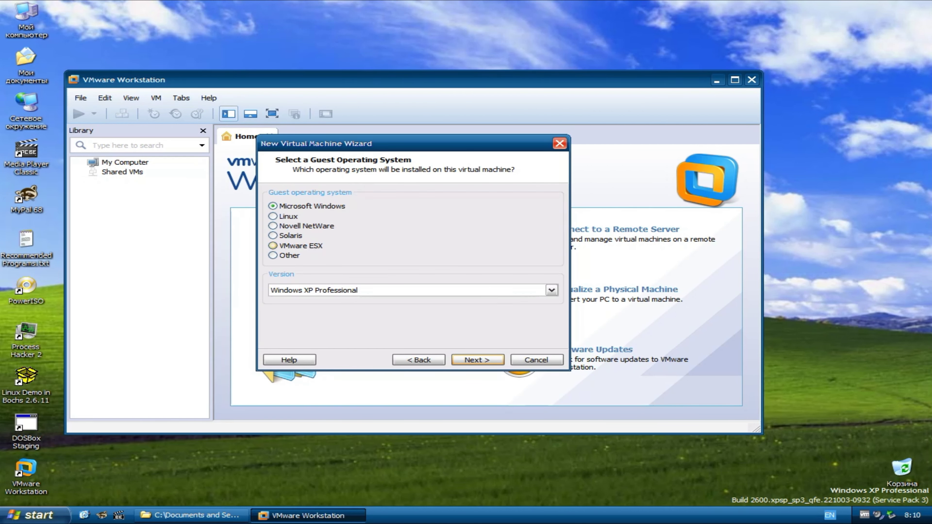
pyautogui.click(273, 216)
pyautogui.click(273, 255)
pyautogui.click(552, 290)
pyautogui.click(312, 318)
pyautogui.press('Return')
# - Name the virtual machine OpenBSD and accept the default settings up to the disk selection
pyautogui.write('Open')
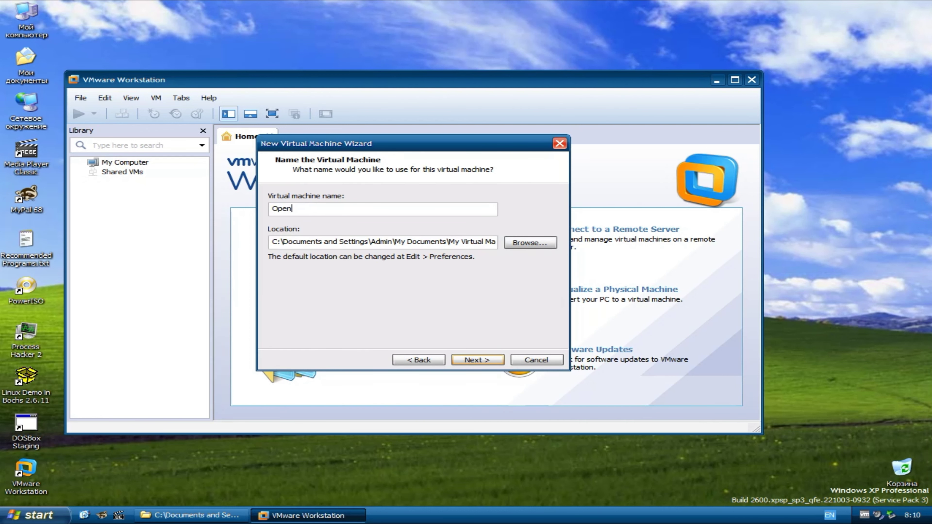
pyautogui.write('BSD')
pyautogui.press('Return')
pyautogui.press('Return')
pyautogui.press('Return')
pyautogui.press('Return')
pyautogui.press('Return')
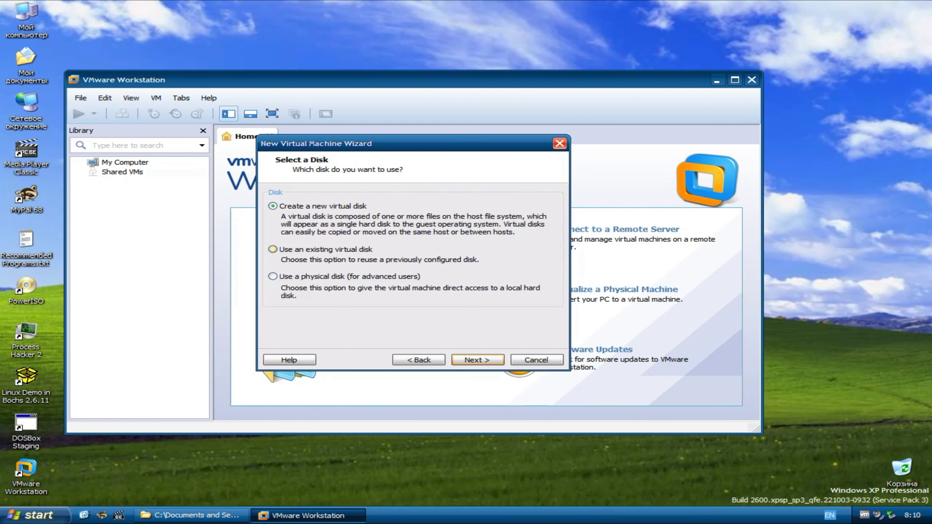
# - Create a new 32 GB virtual disk and finish creating the virtual machine
pyautogui.press('Return')
pyautogui.press('Up')
pyautogui.press('Return')
pyautogui.press('Return')
pyautogui.press('Return')
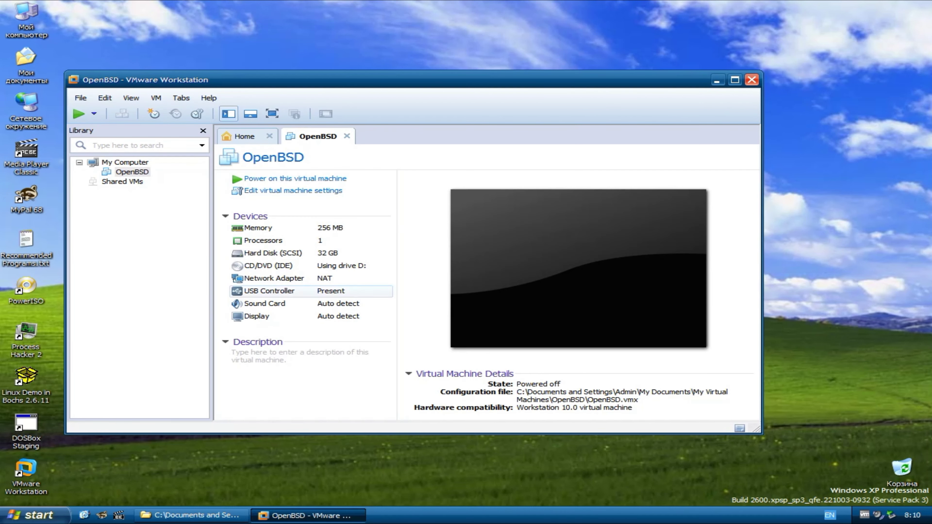
# - Look through the OpenBSD machine's hardware devices and advanced options in its settings, and close them
pyautogui.hotkey('ctrl', 'd')
pyautogui.press('Down')
pyautogui.press('Down')
pyautogui.press('Down')
pyautogui.press('Down')
pyautogui.press('Down')
pyautogui.press('Down')
pyautogui.press('Down')
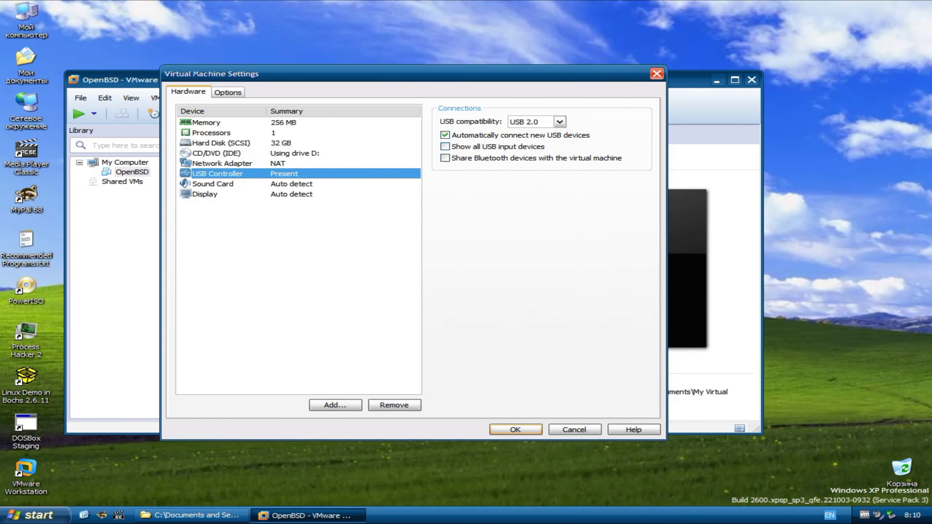
pyautogui.hotkey('ctrl', 'Tab')
pyautogui.press('End')
pyautogui.press('Return')
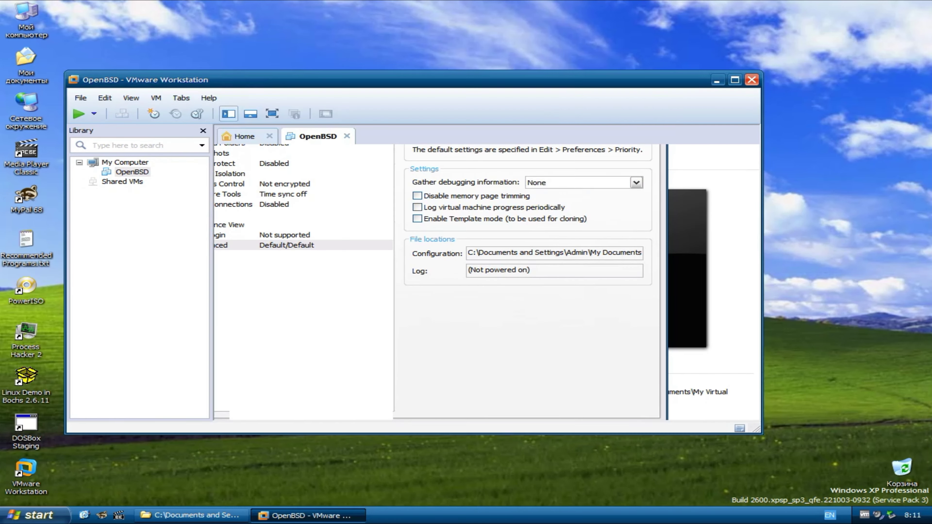
# - Power on the OpenBSD machine, maximize the VMware Workstation window, and boot the guest from the disc
pyautogui.hotkey('ctrl', 'b')
pyautogui.press('Return')
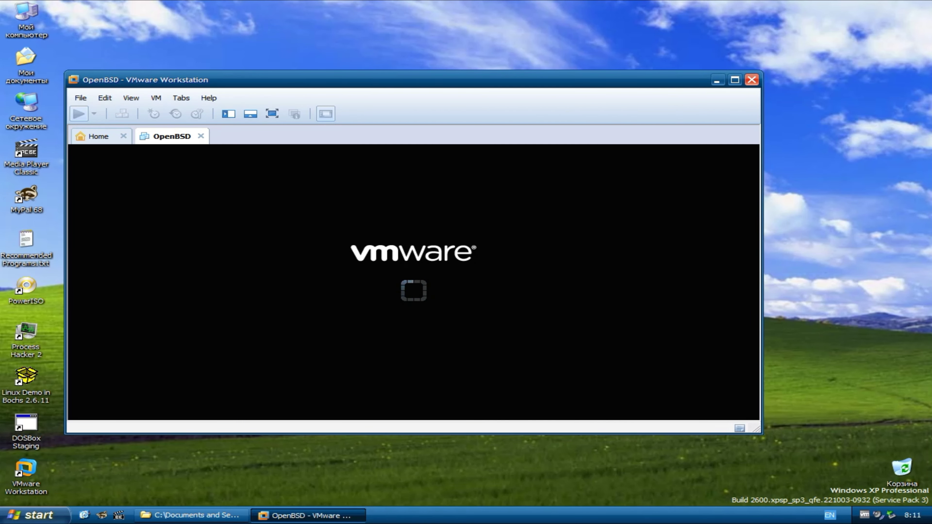
pyautogui.hotkey('alt', 'd')
pyautogui.press('Return')
pyautogui.hotkey('alt', 'space')
pyautogui.press('x')
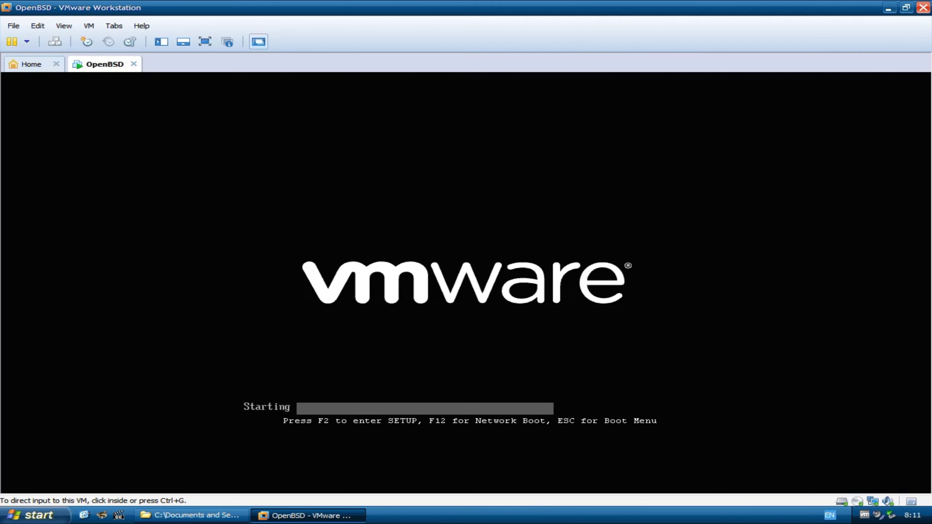
pyautogui.hotkey('ctrl', 'g')
pyautogui.press('Return')
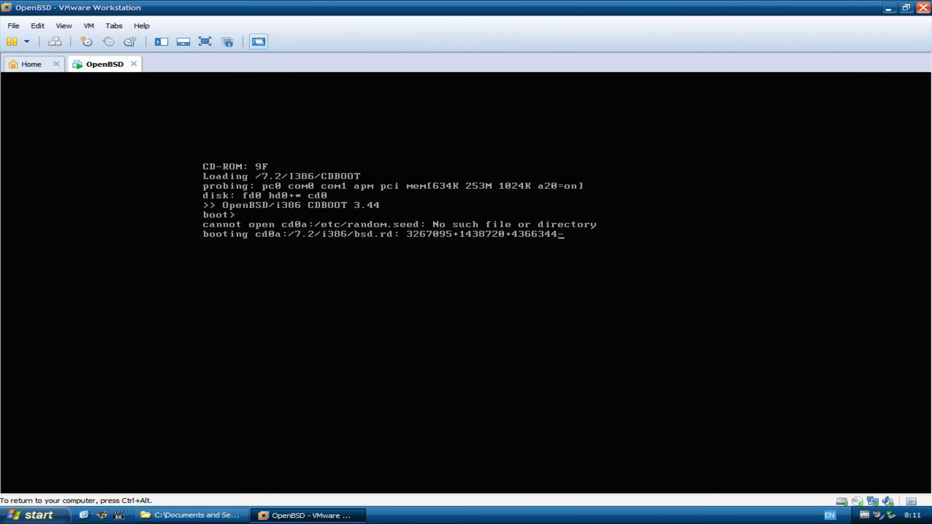
# - Open the OpenBSD installer's shell, try uname -a and uname, run halt, and release the input from the guest
pyautogui.write('s')
pyautogui.press('Return')
pyautogui.write('uname -a')
pyautogui.press('Return')
pyautogui.write('uname')
pyautogui.press('Return')
pyautogui.write('halt')
pyautogui.press('Return')
pyautogui.hotkey('ctrl', 'alt')
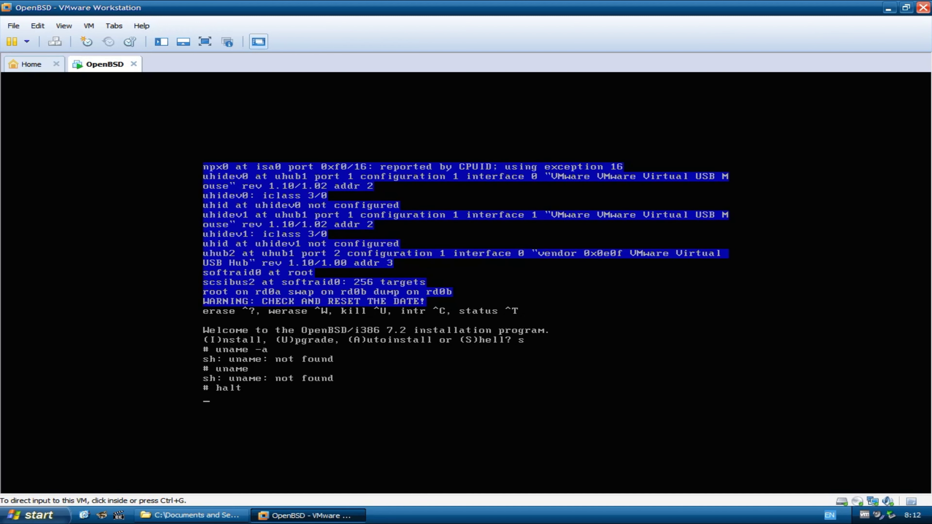
# - Power off the OpenBSD virtual machine and run one of its Manage commands
pyautogui.click(26, 41)
pyautogui.click(48, 116)
pyautogui.click(401, 272)
pyautogui.click(489, 291)
pyautogui.click(89, 26)
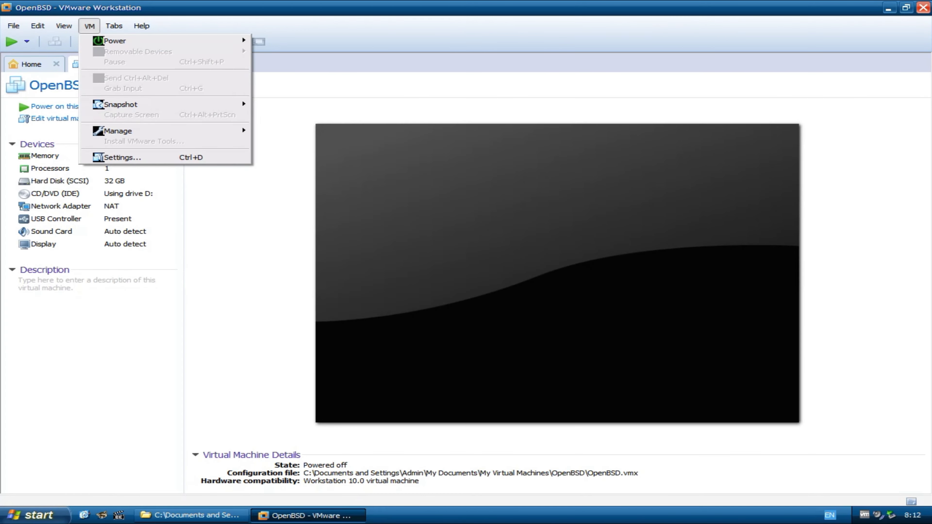
pyautogui.moveTo(121, 131)
pyautogui.click(294, 190)
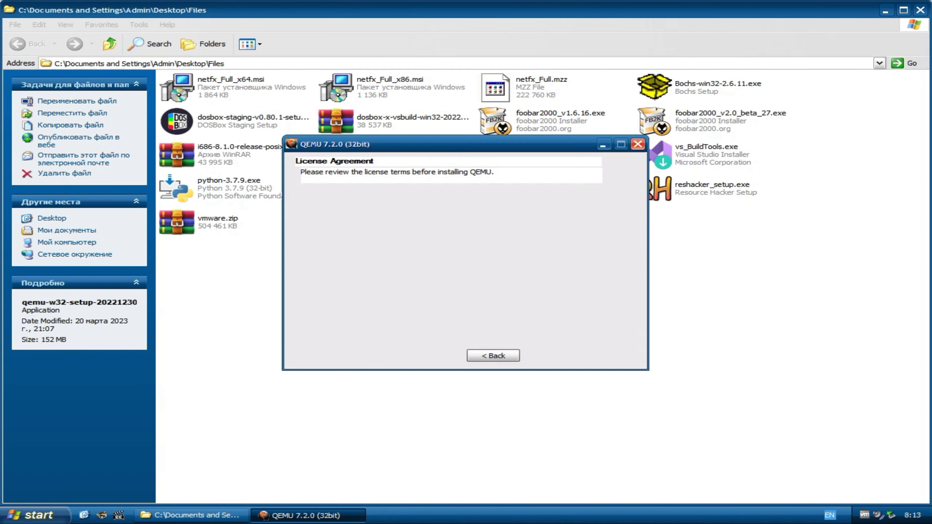
# - Install QEMU 7.2.0 into the \Soft\Qemu folder
pyautogui.write('\\Soft\\Qemu')
pyautogui.press('Return')
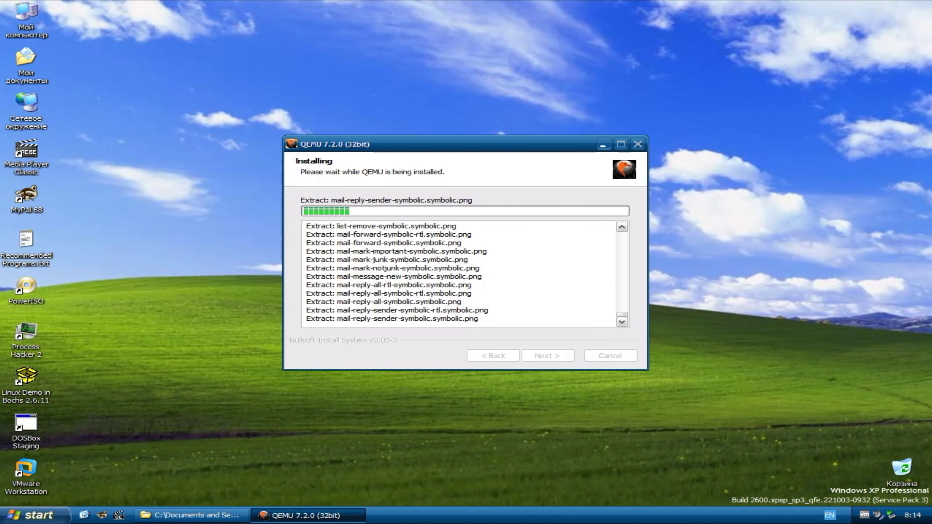
# - Run qemu-system-i386 -display gtk, move the QEMU window, and switch its view to the compat_monitor0 console
pyautogui.write('display gtk')
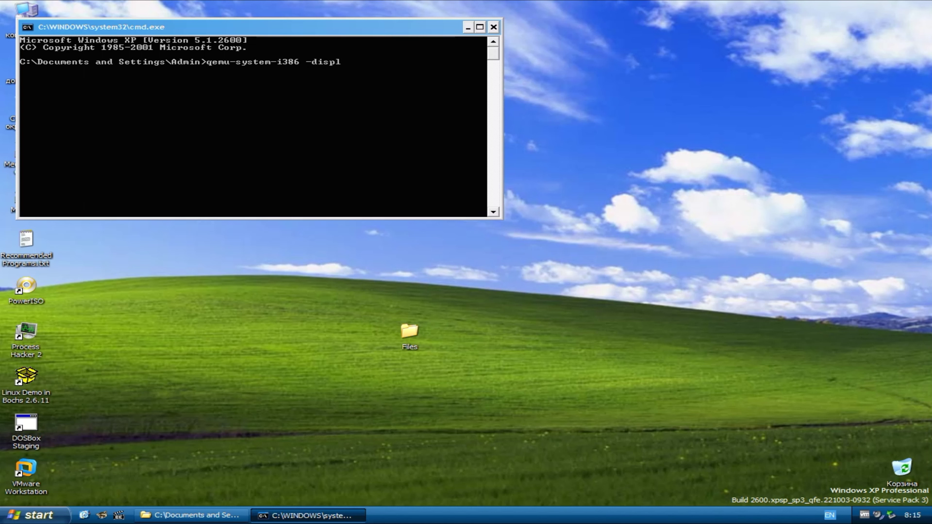
pyautogui.press('Return')
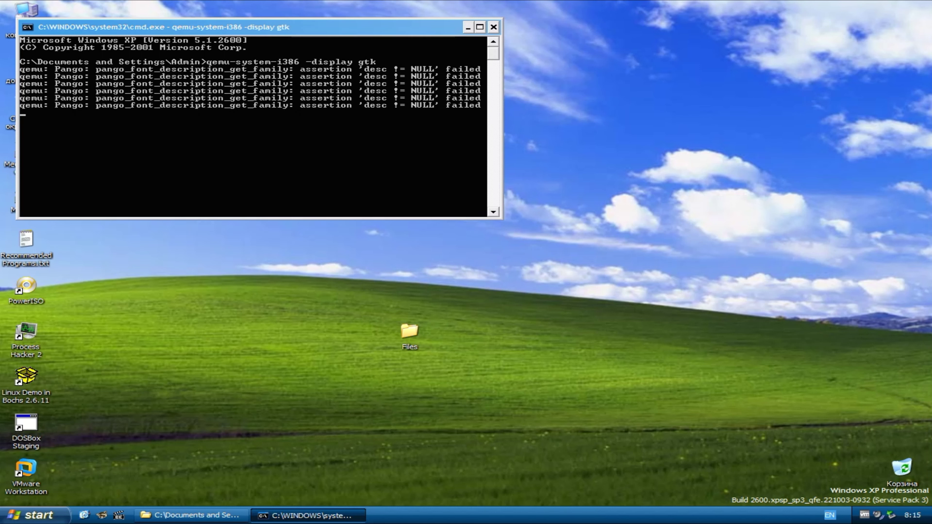
pyautogui.moveTo(220, 44); pyautogui.dragTo(417, 105)
pyautogui.click(285, 121)
pyautogui.click(317, 252)
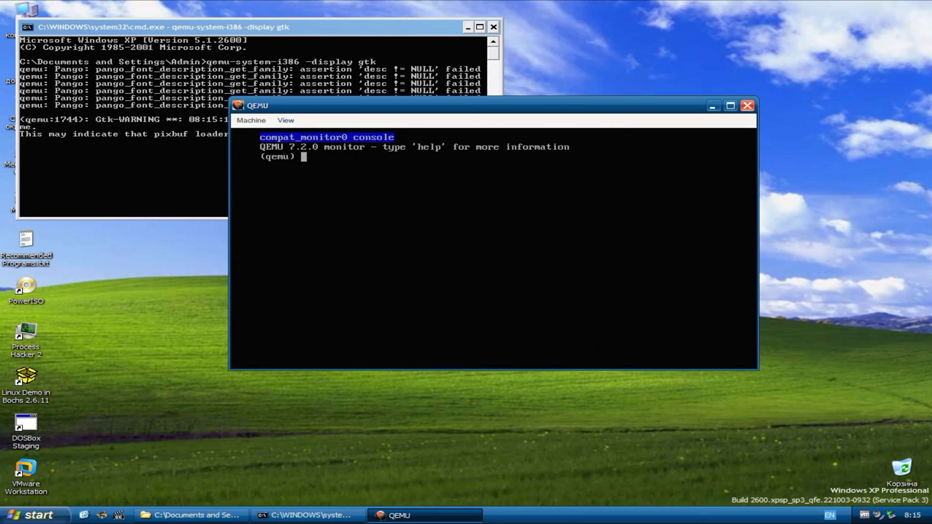
# - Enter ver in the QEMU monitor and quit the emulator with q
pyautogui.write('ver')
pyautogui.press('Return')
pyautogui.write('q')
pyautogui.press('Return')
# - Run qemu-system-i386 -display sdl, maximize, restore and close the QEMU window, and exit the command prompt
pyautogui.press('Up')
pyautogui.press('BackSpace')
pyautogui.press('BackSpace')
pyautogui.press('BackSpace')
pyautogui.write('sdl')
pyautogui.press('Return')
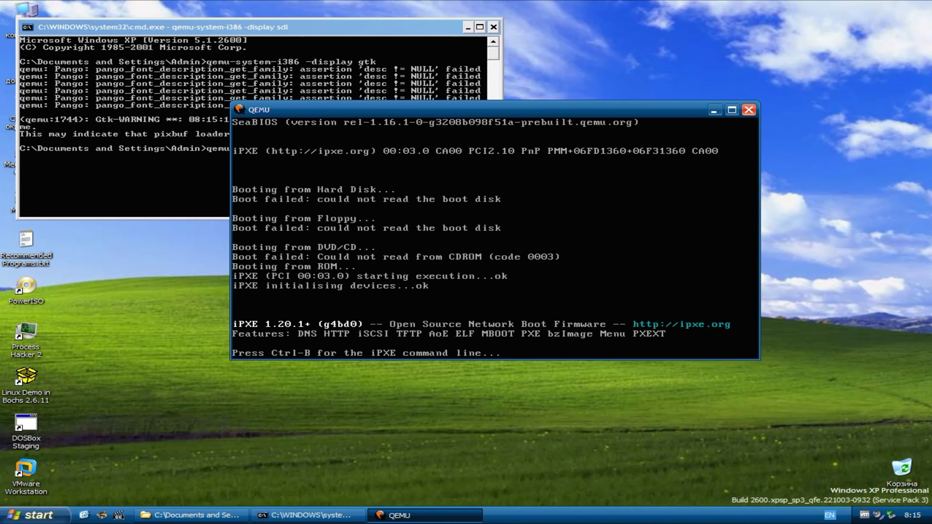
pyautogui.click(731, 110)
pyautogui.click(906, 8)
pyautogui.click(748, 109)
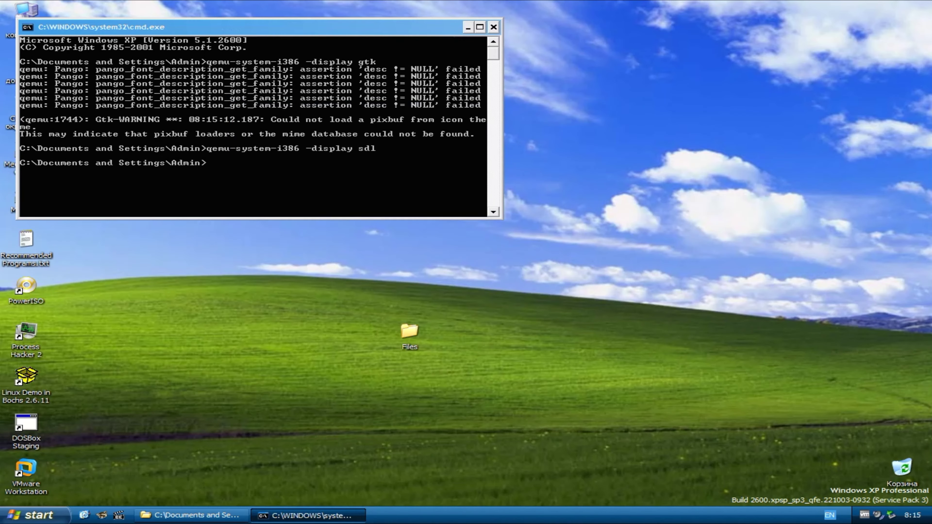
pyautogui.write('exit')
pyautogui.press('Return')
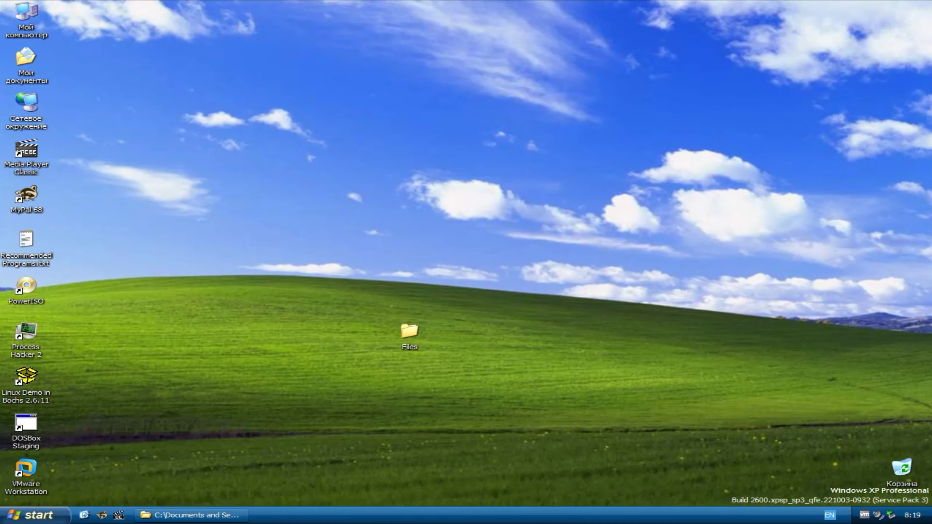
# - Open a command prompt in the Desktop folder and upgrade pip with python -m pip install --upgrade pip
pyautogui.rightClick(385, 138)
pyautogui.click(441, 201)
pyautogui.write('p')
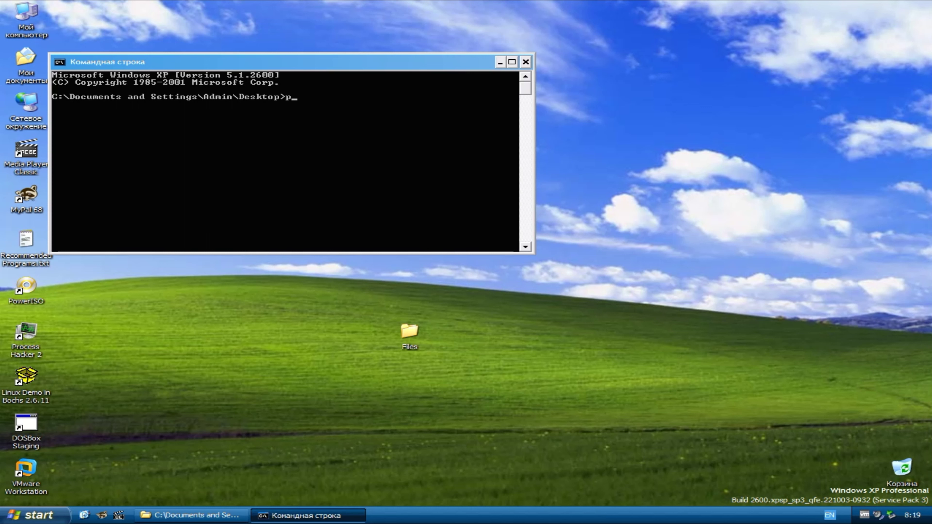
pyautogui.write('ython -m pip install --up')
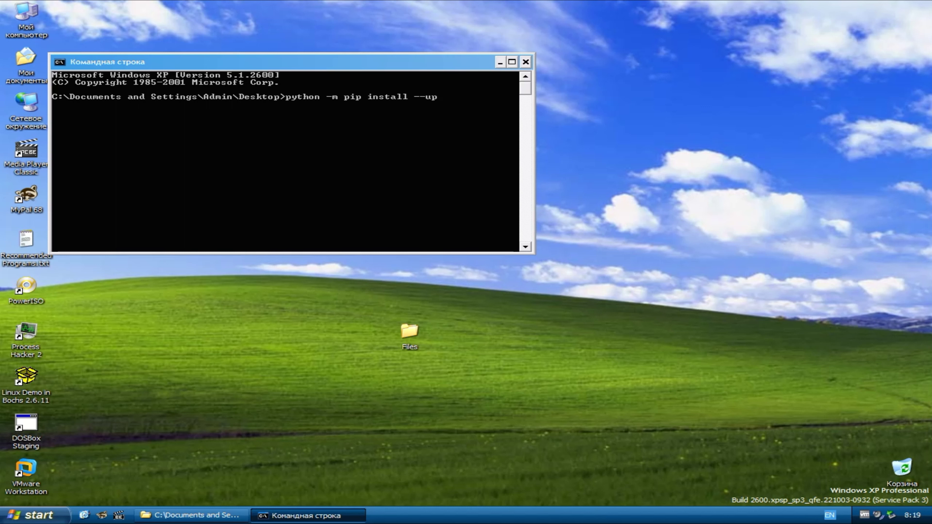
pyautogui.write('grade pip')
pyautogui.press('Return')
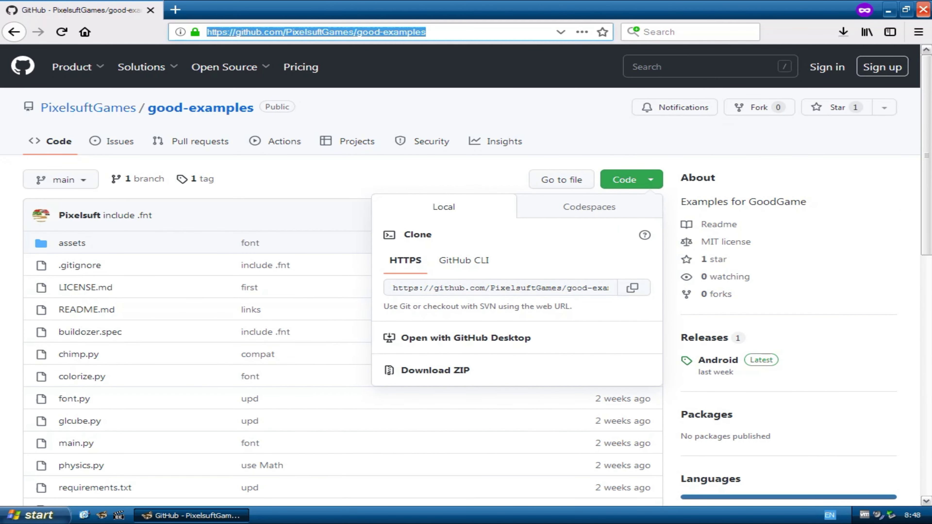
# - Go to the GitHub repository github.com/Pixelsufted/QemuBox
pyautogui.write('github.com/Pixelsufted/QemuBox')
pyautogui.press('Return')
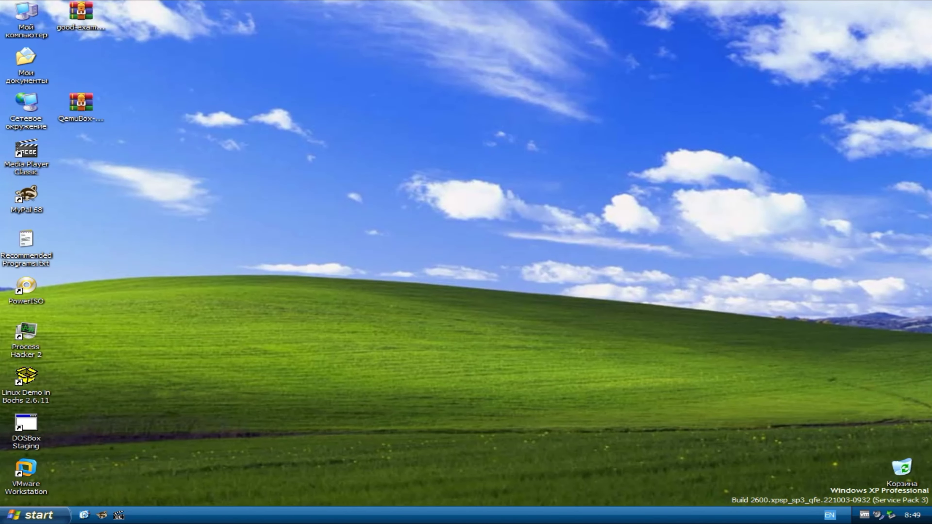
# - Extract the good-examples-main folder from its zip archive to the desktop, close the archive, and open the folder
pyautogui.moveTo(81, 11); pyautogui.dragTo(190, 57)
pyautogui.doubleClick(191, 57)
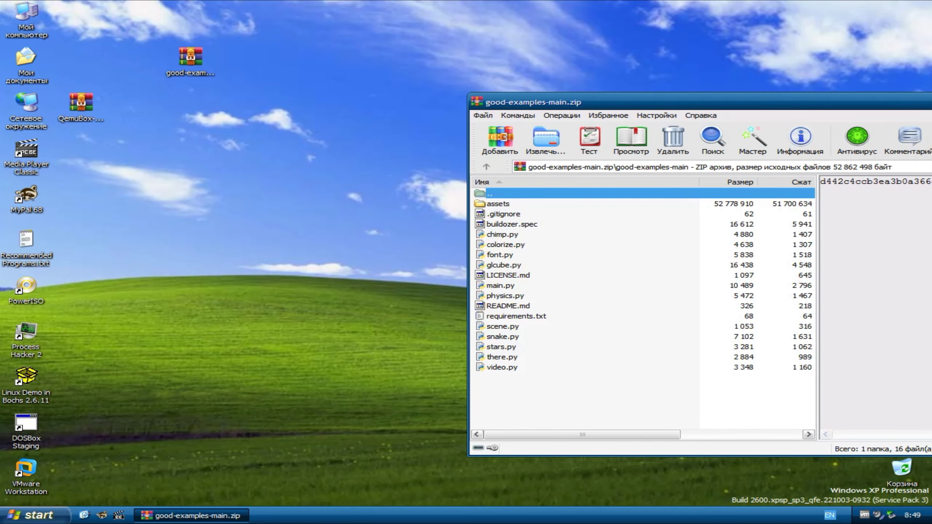
pyautogui.doubleClick(490, 193)
pyautogui.moveTo(498, 204); pyautogui.dragTo(354, 241)
pyautogui.hotkey('alt', 'F4')
pyautogui.doubleClick(353, 241)
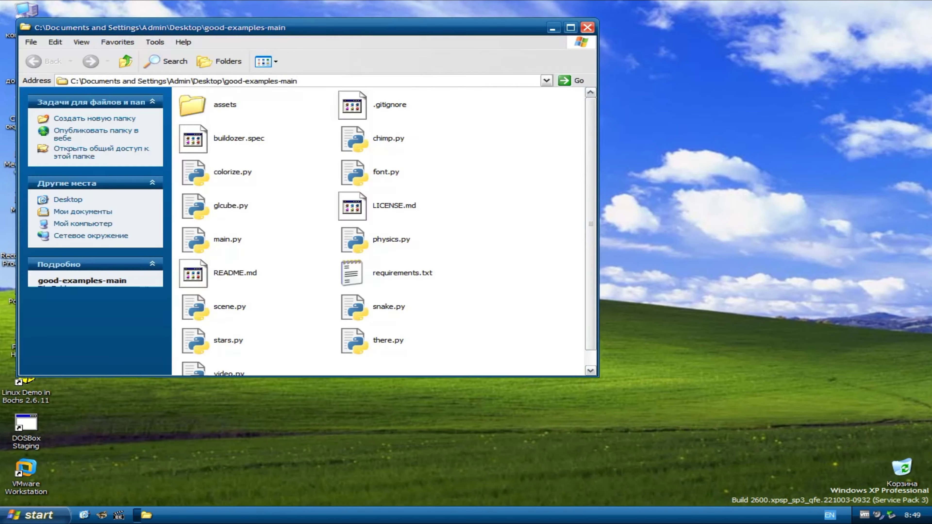
# - Open a command prompt in the good-examples-main folder and move both windows clear of the desktop icons
pyautogui.rightClick(516, 295)
pyautogui.click(564, 390)
pyautogui.moveTo(433, 27); pyautogui.dragTo(697, 116)
pyautogui.moveTo(257, 44); pyautogui.dragTo(359, 112)
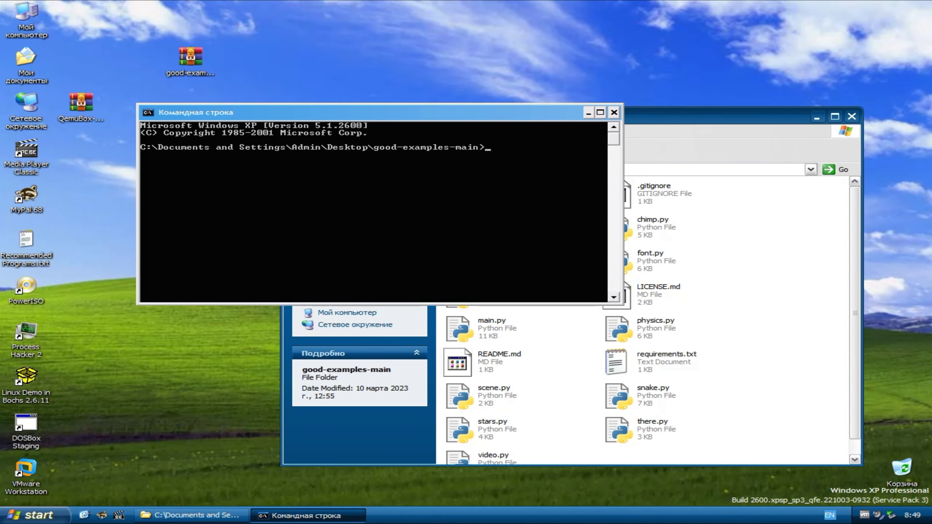
# - Permanently delete the good-examples zip archive from the desktop
pyautogui.click(190, 57)
pyautogui.hotkey('shift', 'Delete')
pyautogui.press('Return')
# - Run python main.py in the command prompt and exit the Good Window program
pyautogui.write('python main.py')
pyautogui.press('Return')
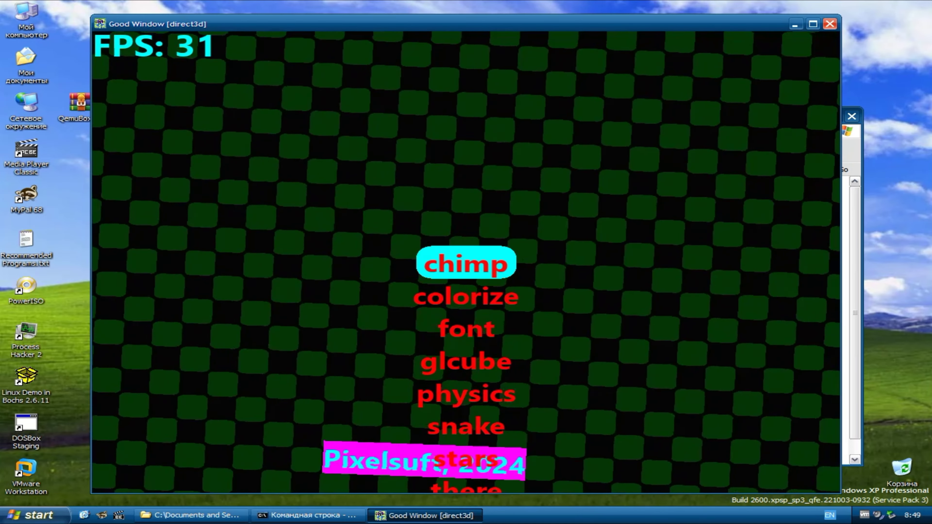
pyautogui.press('Escape')
# - Run python main.py --backend direct3d11, move, maximize and restore the program window, and close it
pyautogui.press('Up')
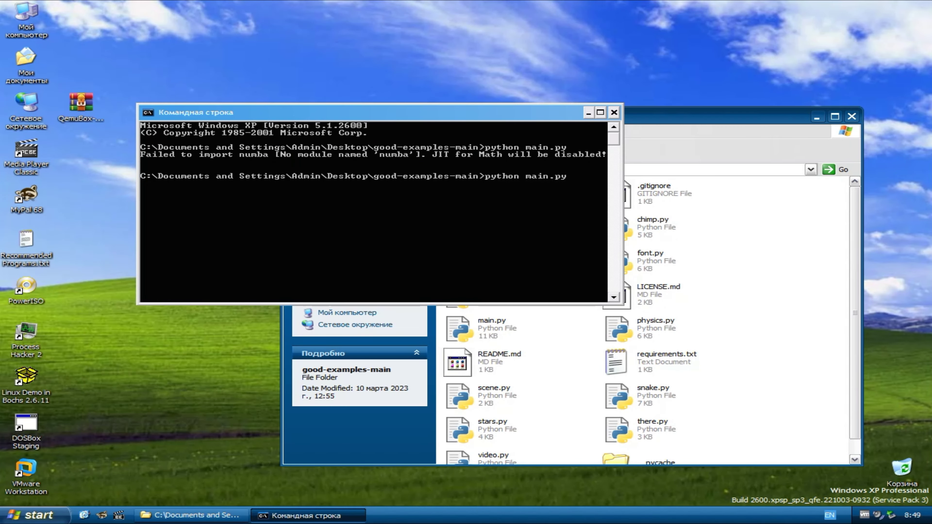
pyautogui.write('--backend direct3d11')
pyautogui.press('Return')
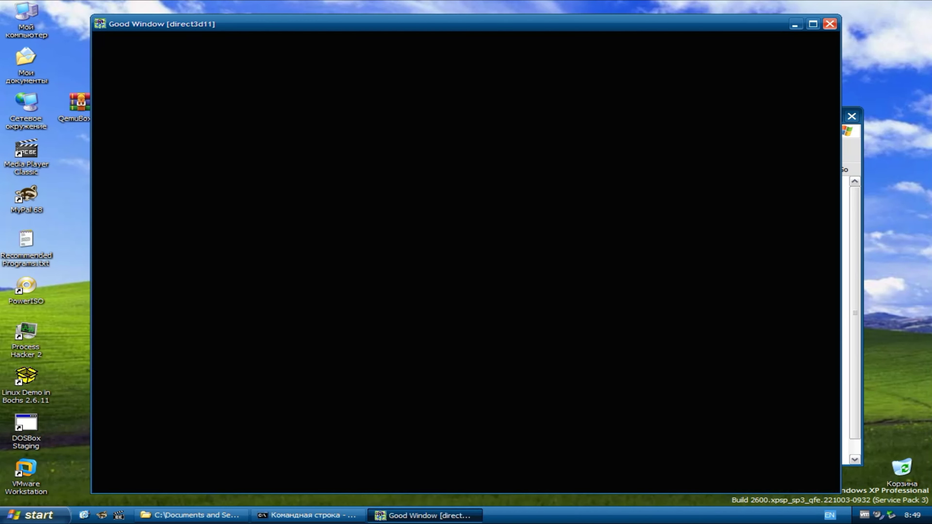
pyautogui.moveTo(466, 24); pyautogui.dragTo(529, 26)
pyautogui.click(875, 26)
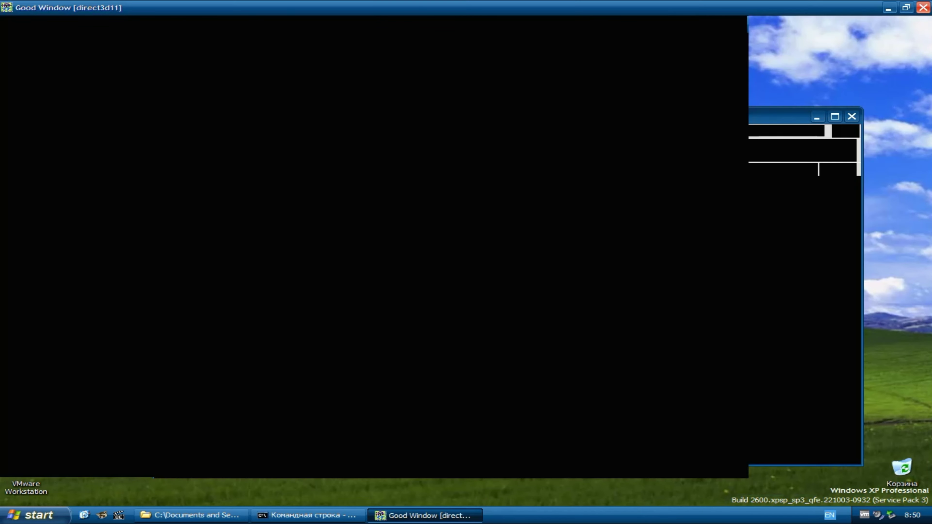
pyautogui.click(906, 7)
pyautogui.click(892, 25)
# - Change the last command's backend to opengl and run python main.py --backend opengl
pyautogui.press('Up')
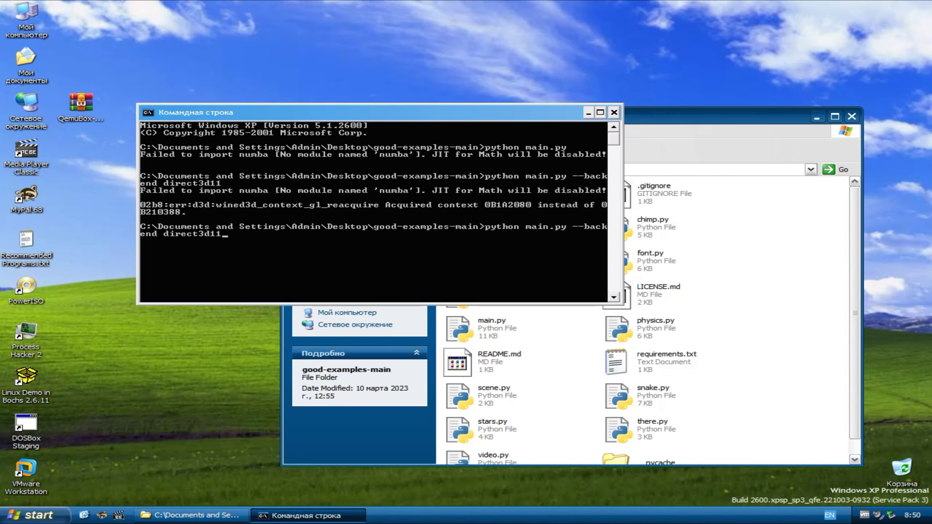
pyautogui.press('BackSpace')
pyautogui.press('BackSpace')
pyautogui.press('BackSpace')
pyautogui.press('BackSpace')
pyautogui.press('BackSpace')
pyautogui.press('BackSpace')
pyautogui.press('BackSpace')
pyautogui.press('BackSpace')
pyautogui.press('BackSpace')
pyautogui.write('opengl')
pyautogui.press('Return')
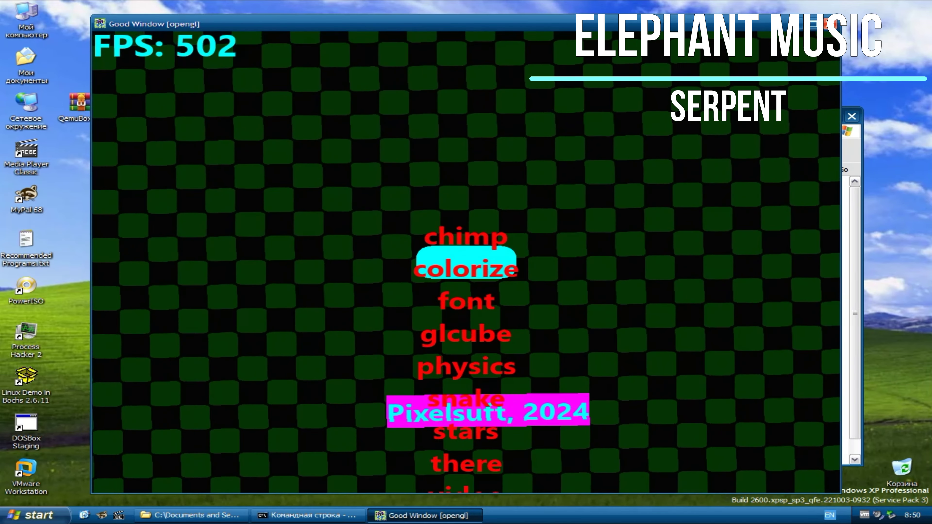
# - Start the chimp example, return to the example list, and start the colorize example
pyautogui.press('Return')
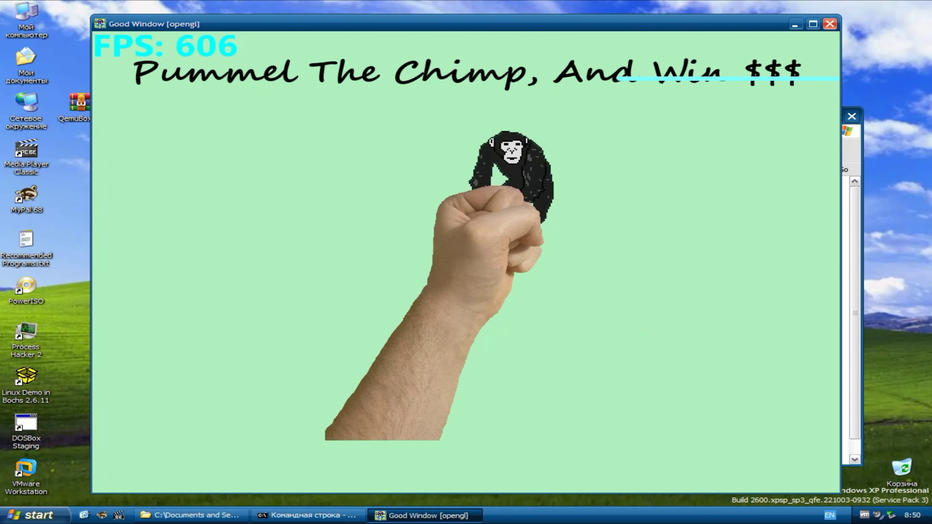
pyautogui.press('Escape')
pyautogui.press('Down')
pyautogui.press('Return')
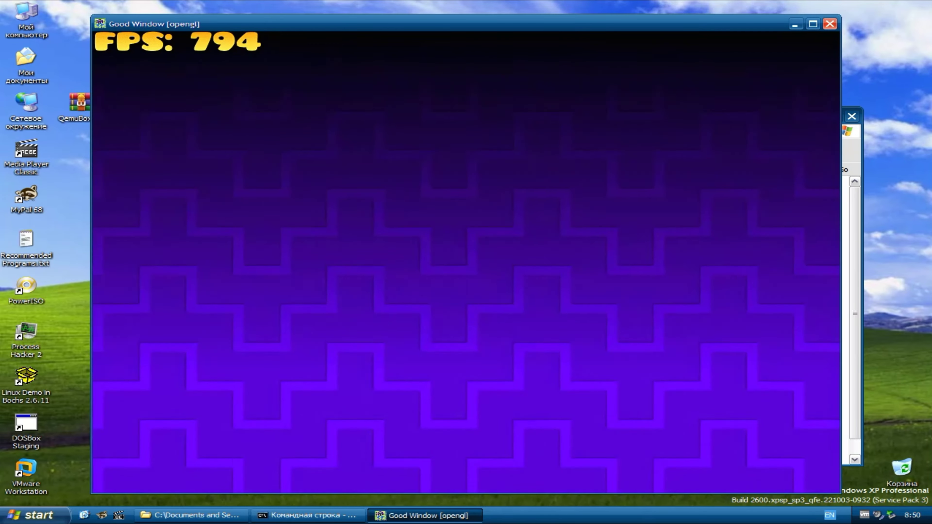
# - Leave the colorize example and start the font example from the example list
pyautogui.press('Escape')
pyautogui.press('Down')
pyautogui.press('Down')
pyautogui.press('Return')
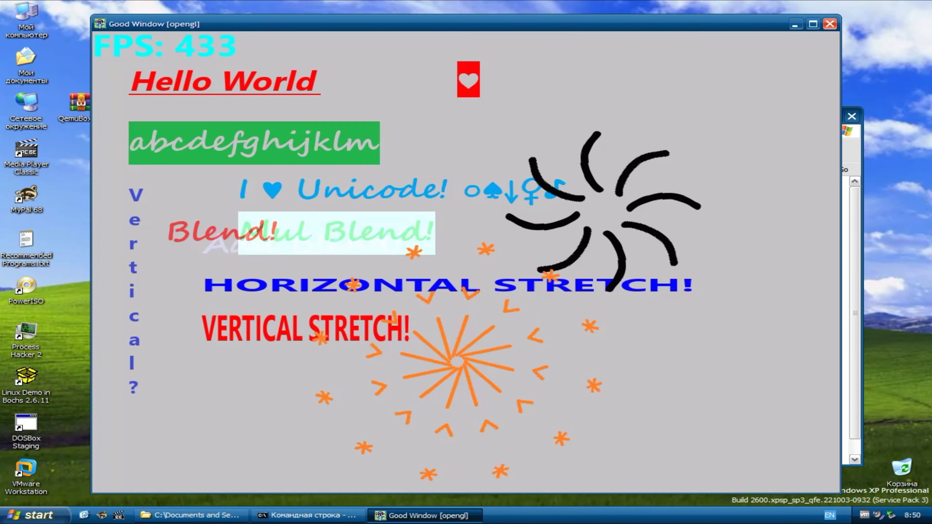
# - Return from the font example to the example list and try to start the glcube example
pyautogui.press('Escape')
pyautogui.press('Down')
pyautogui.press('Up')
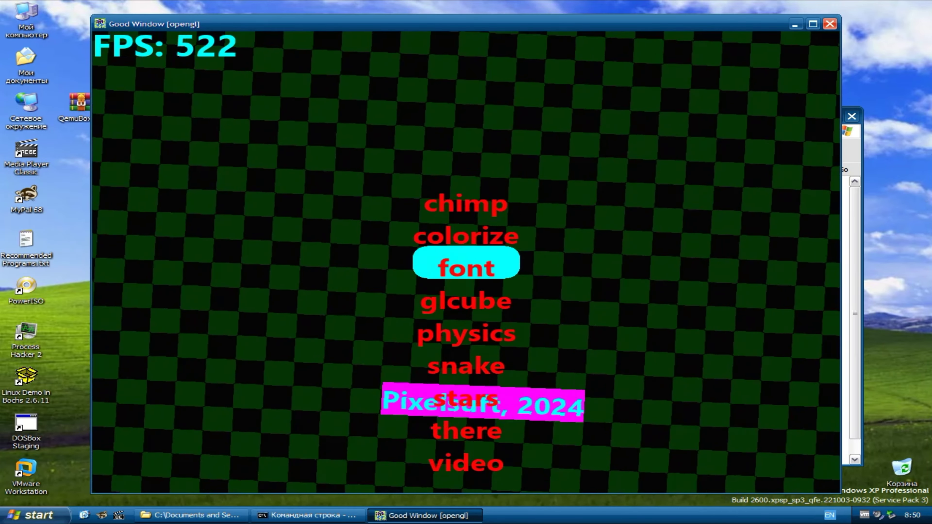
pyautogui.press('Down')
pyautogui.press('Return')
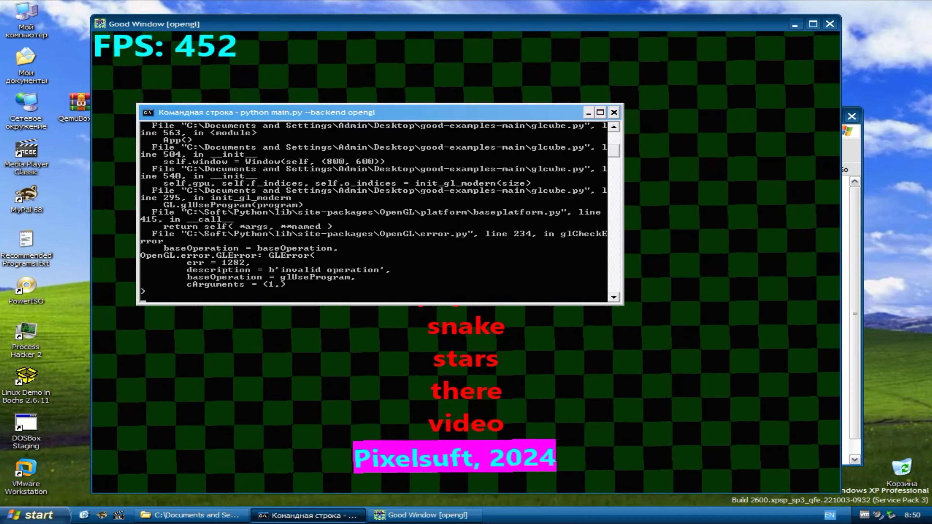
# - Move the command prompt aside, return to the Good Window example list, run the physics example and exit it
pyautogui.moveTo(380, 113); pyautogui.dragTo(322, 95)
pyautogui.hotkey('alt', 'Tab')
pyautogui.press('Down')
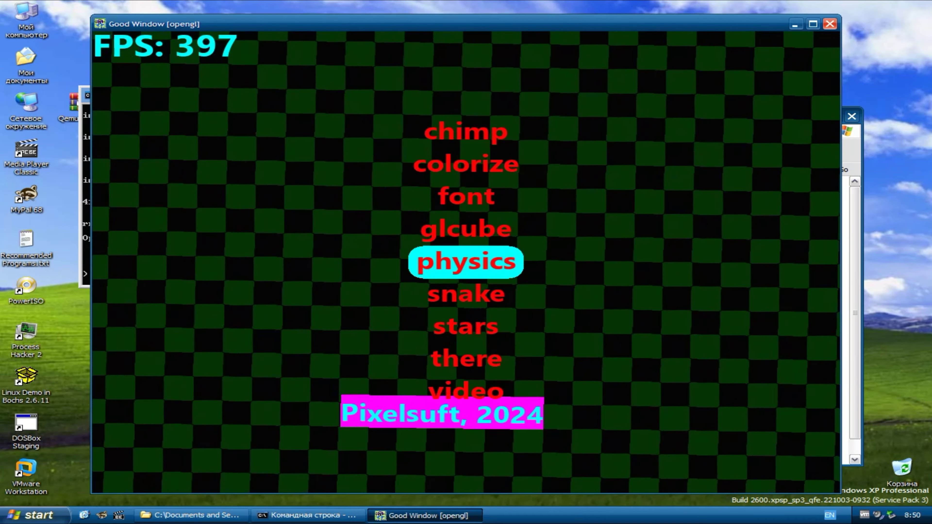
pyautogui.press('Return')
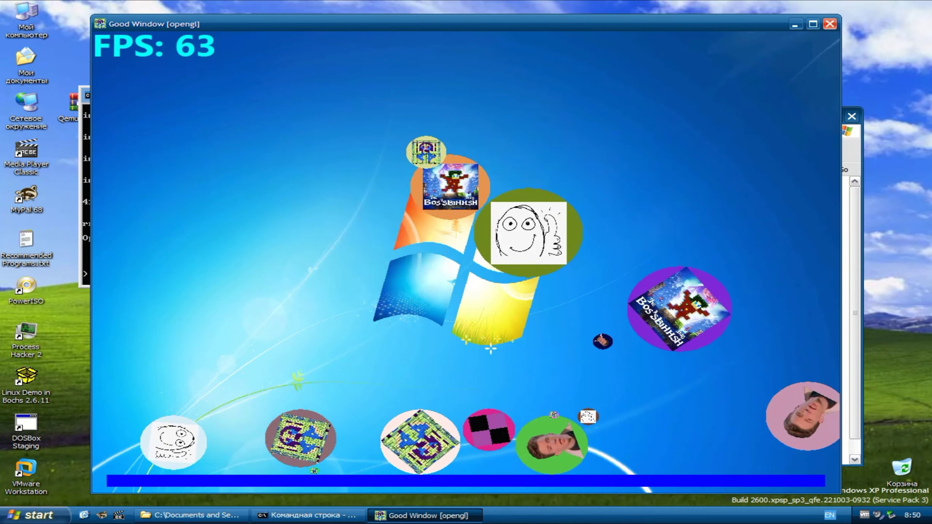
pyautogui.press('Escape')
# - Run xash3d -dev 1 -game valve from the halva folder in the command prompt
pyautogui.write('v')
pyautogui.write(' 1 -game valve')
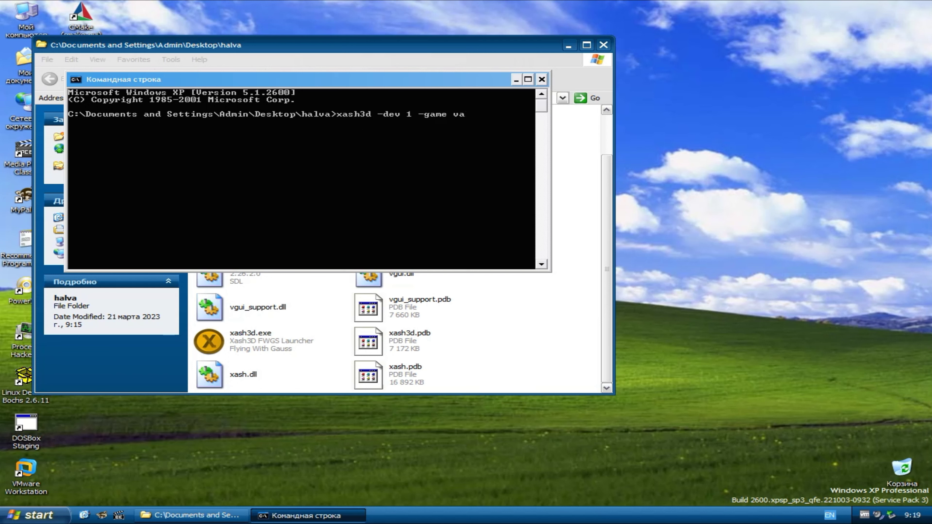
pyautogui.press('Return')
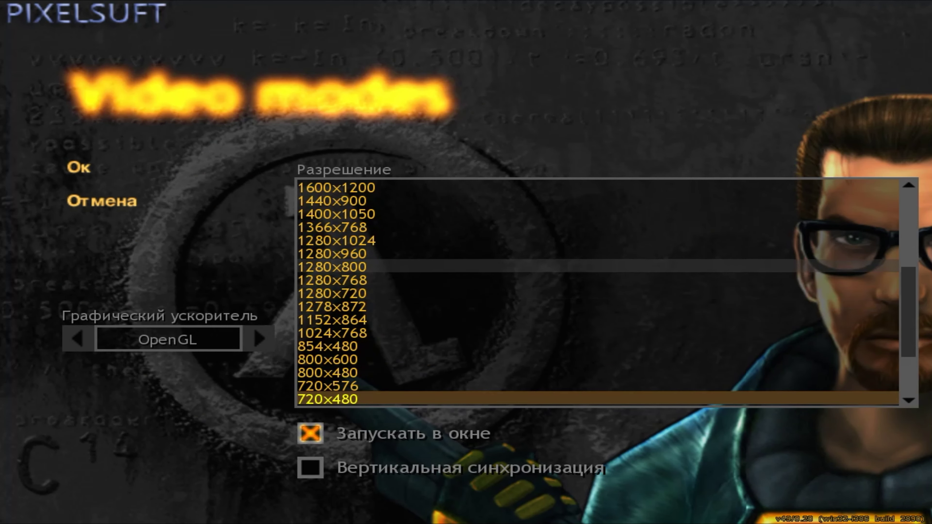
# - Look through the resolutions in the Half-Life video modes and leave the video options
pyautogui.scroll(-3, 603, 312)
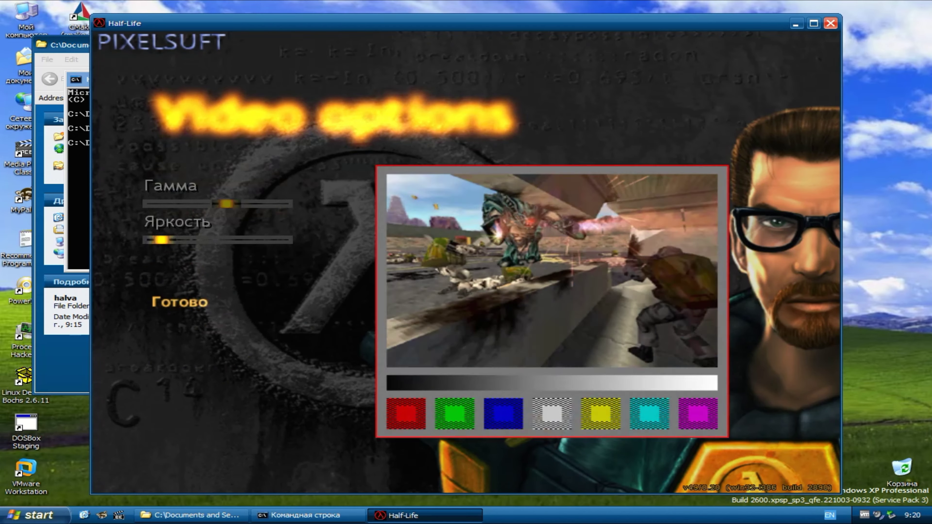
pyautogui.press('Escape')
pyautogui.press('Escape')
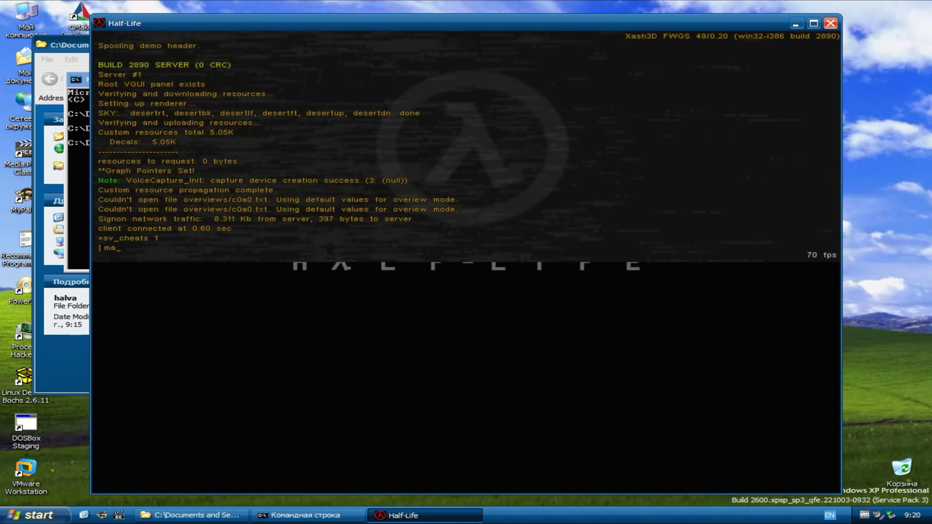
# - Enter bind mwheeldown +jump, fps_max 0 and net_graph 1 in the game console and close the console
pyautogui.write('bind mwheeldown +jump')
pyautogui.press('Return')
pyautogui.write('fps_max 0')
pyautogui.press('Return')
pyautogui.write('net_graph')
pyautogui.write('1')
pyautogui.press('Return')
pyautogui.press('`')
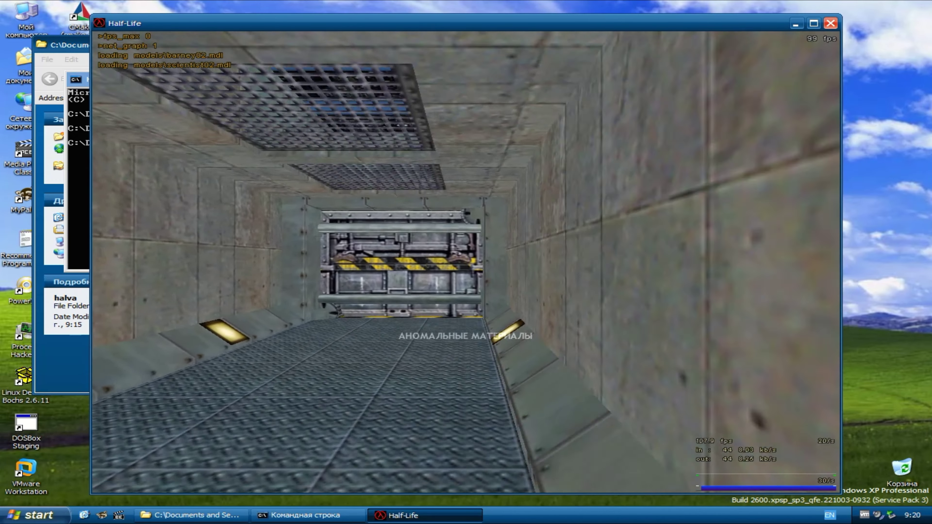
# - Walk through the corridor door into the Black Mesa Research Facility lobby and on along the striped hallway
pyautogui.press('s')
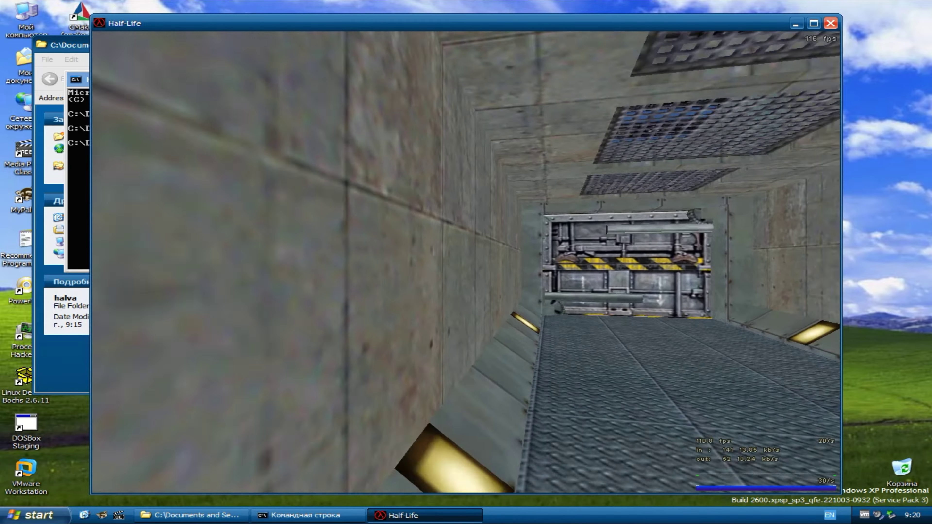
pyautogui.press('w')
pyautogui.press('w')
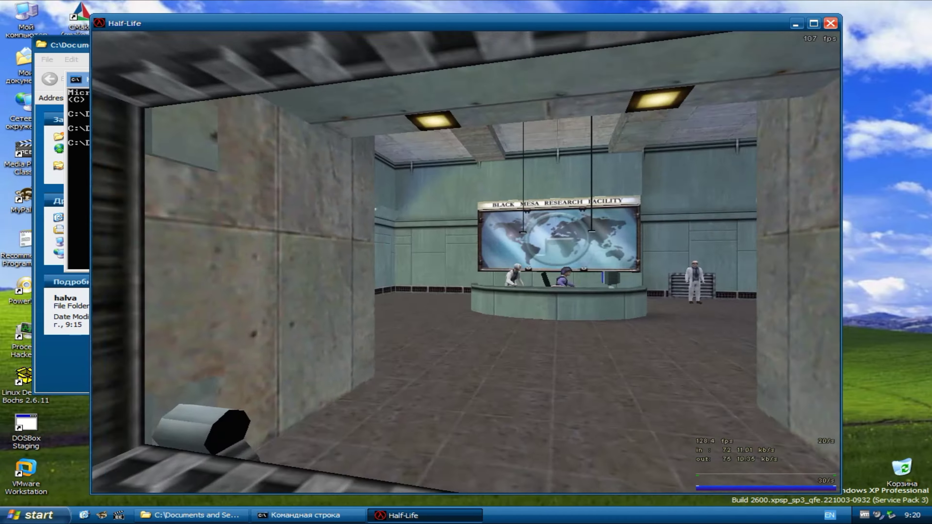
pyautogui.press('w')
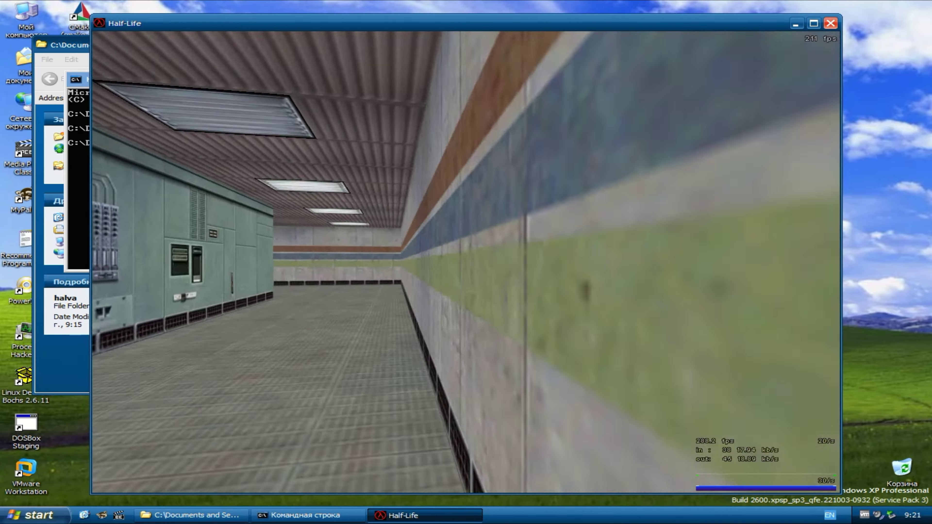